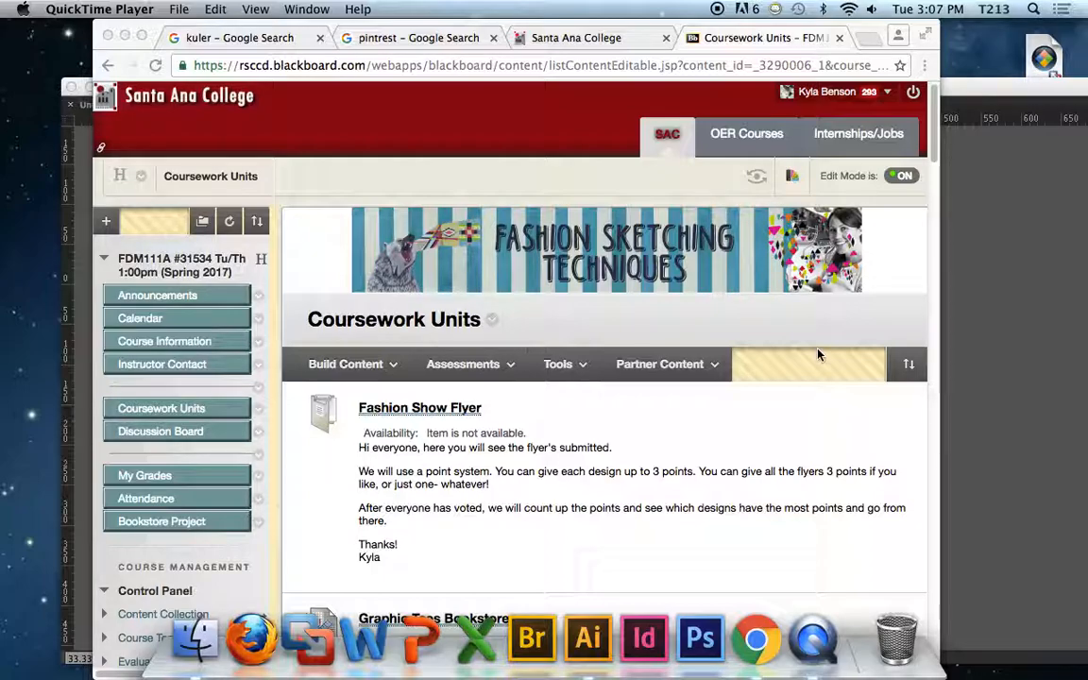
# Step: Switch to Illustrator and look at the orange, black and white pattern in Animated_animal.ai
pyautogui.click(587, 642)
pyautogui.scroll(-2, 719, 491)
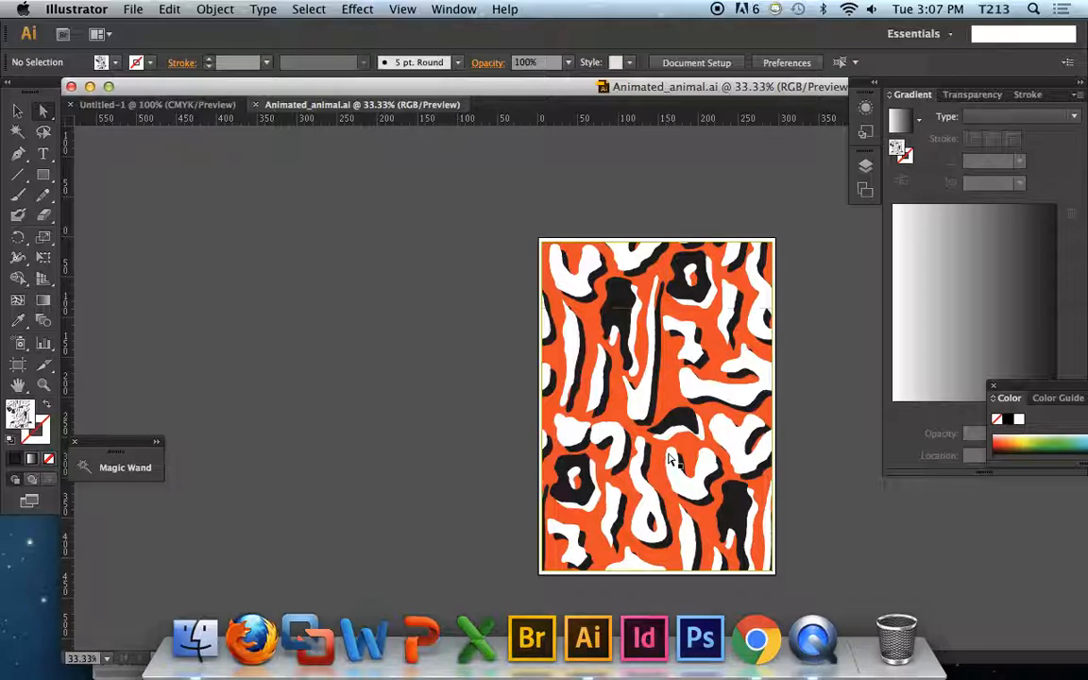
# Step: Switch to Chrome and open the Adobe Kuler color wheel site from the existing kuler search results
pyautogui.click(755, 647)
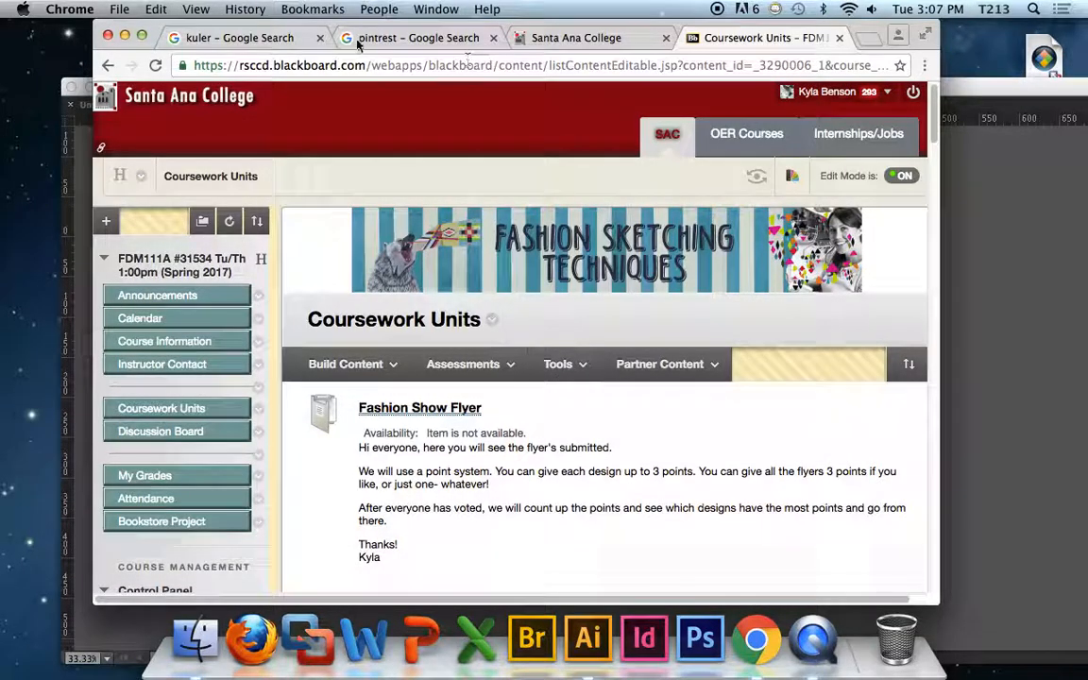
pyautogui.click(227, 37)
pyautogui.scroll(-1, 309, 352)
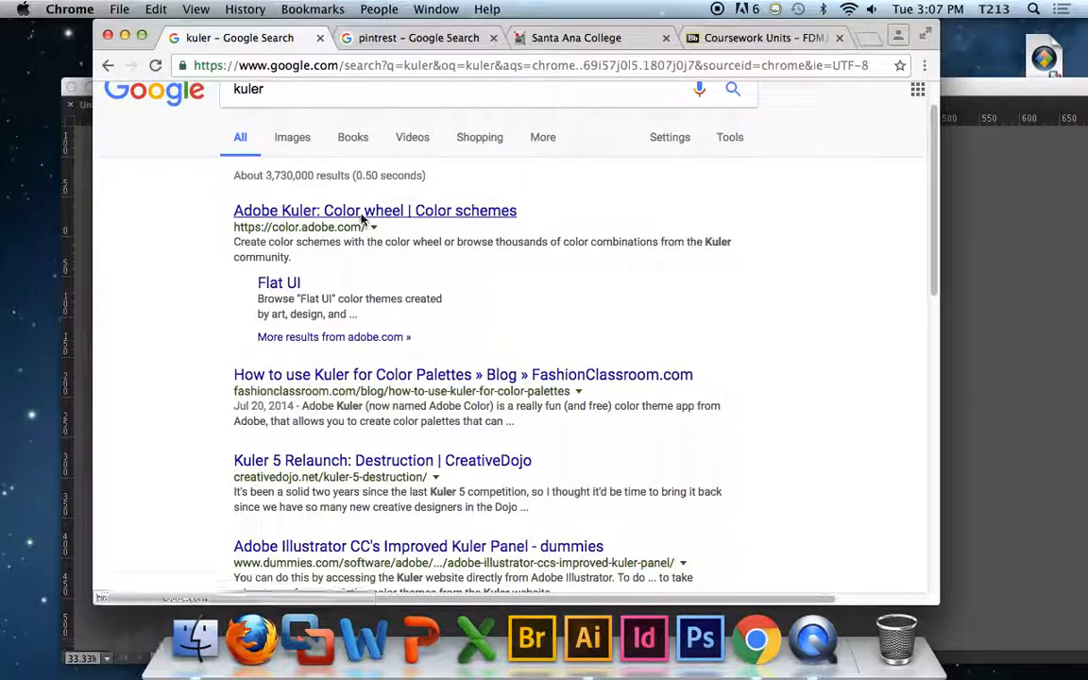
pyautogui.click(365, 214)
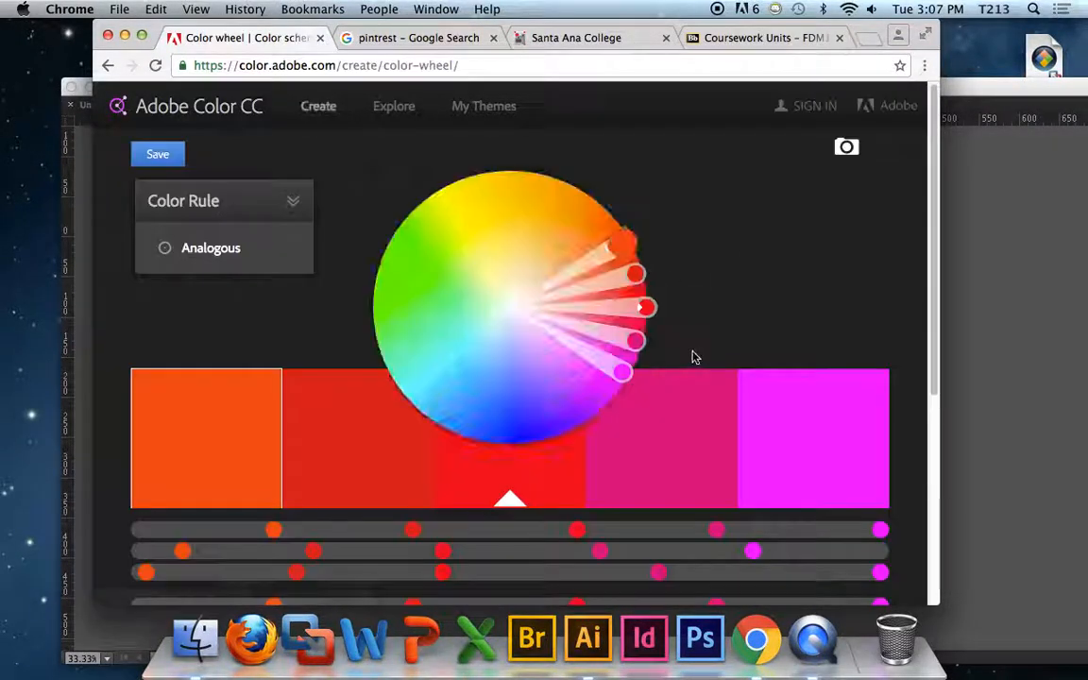
pyautogui.scroll(-1, 658, 386)
pyautogui.scroll(-5, 658, 386)
pyautogui.scroll(5, 656, 394)
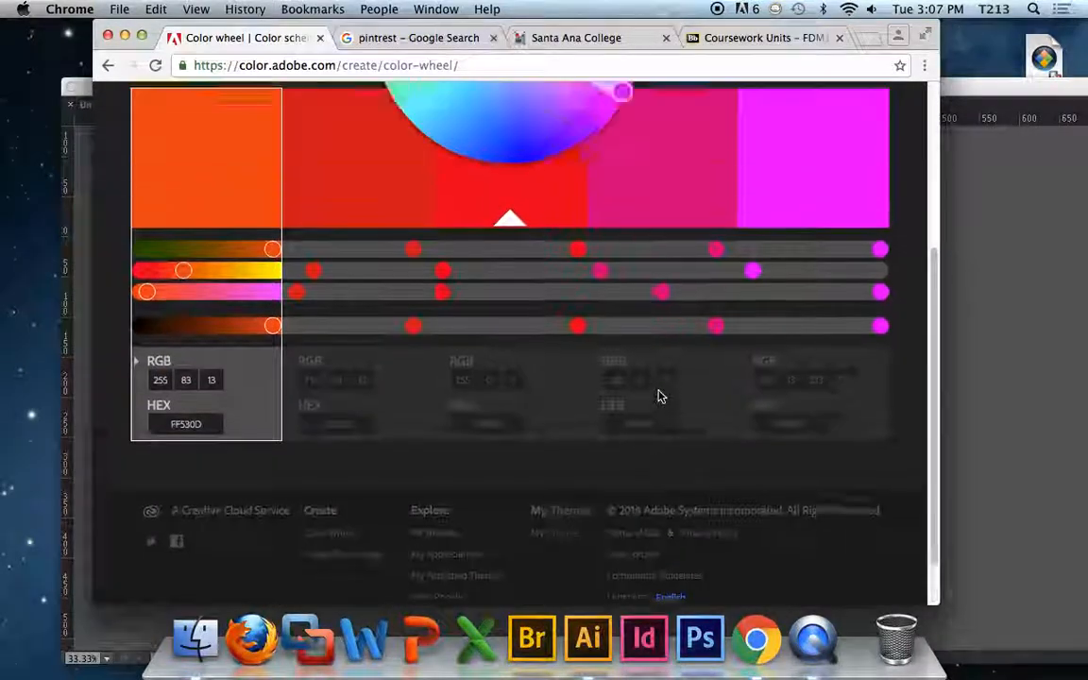
pyautogui.scroll(1, 654, 405)
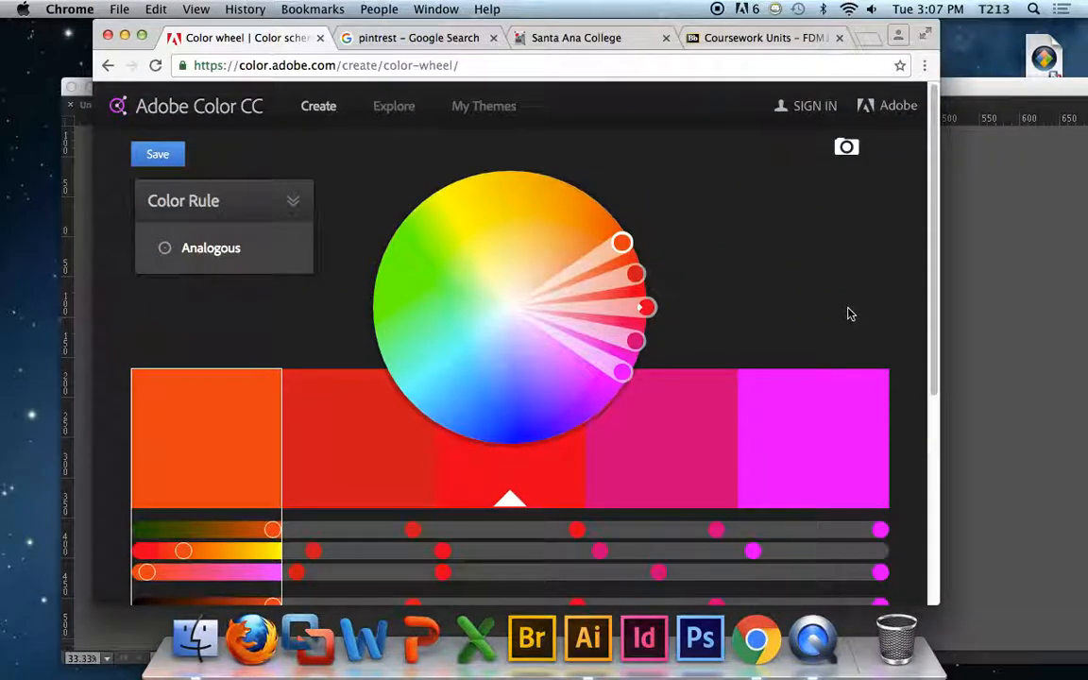
pyautogui.press('F12')
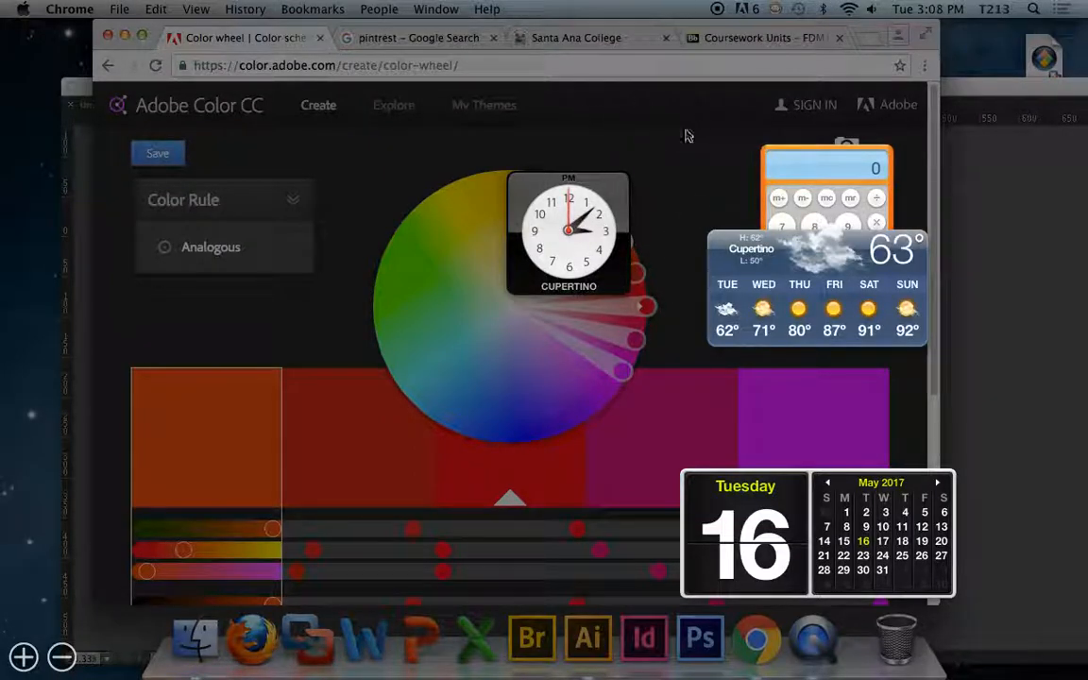
pyautogui.press('F12')
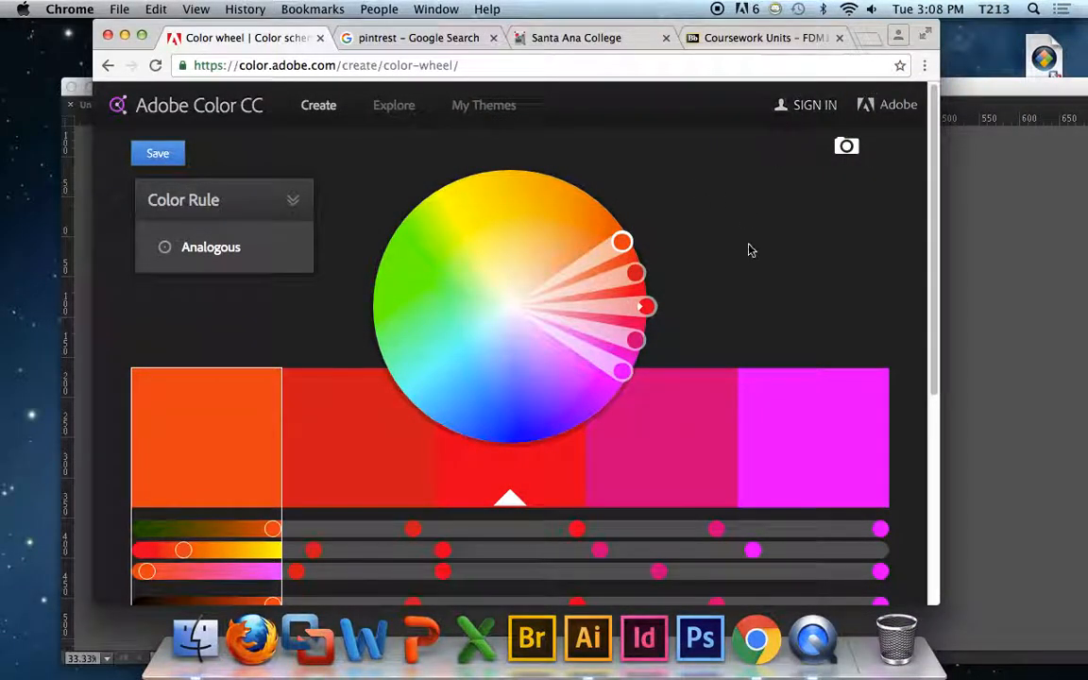
# Step: Explore the shared color themes and search them for "bowers museum"
pyautogui.click(404, 110)
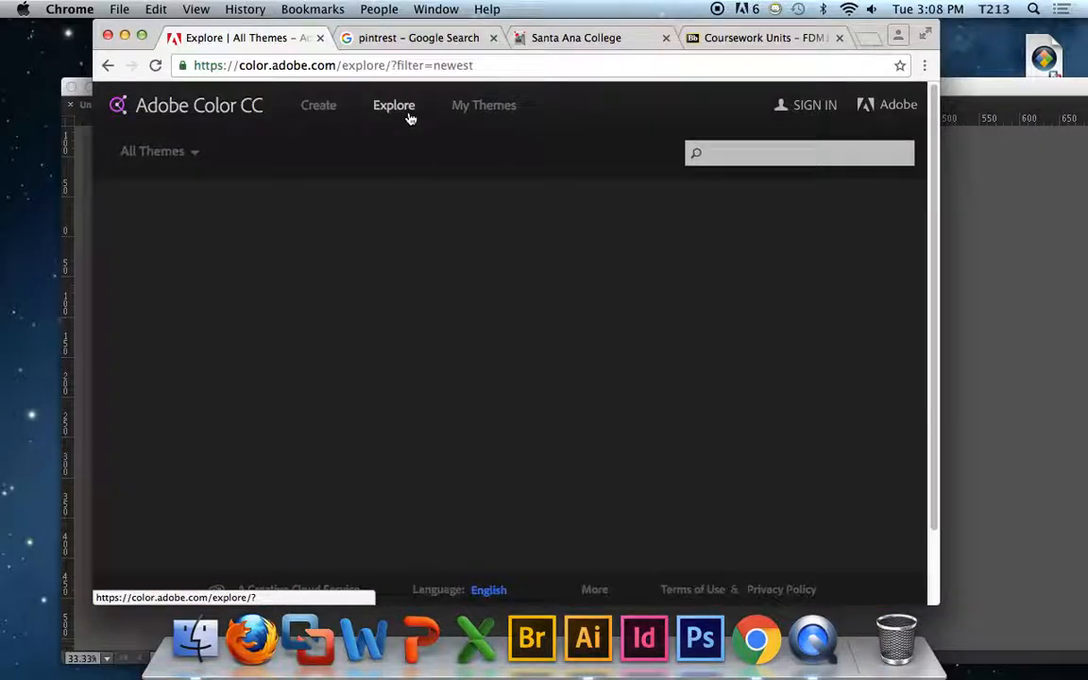
pyautogui.click(778, 151)
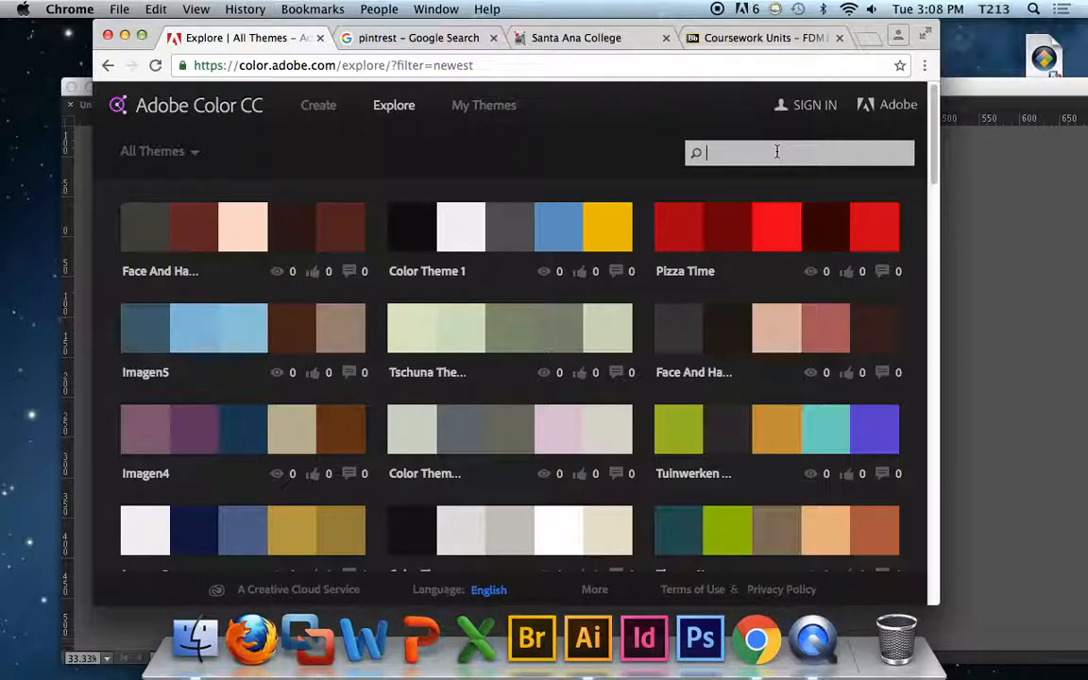
pyautogui.write('bowers museum')
pyautogui.press('Return')
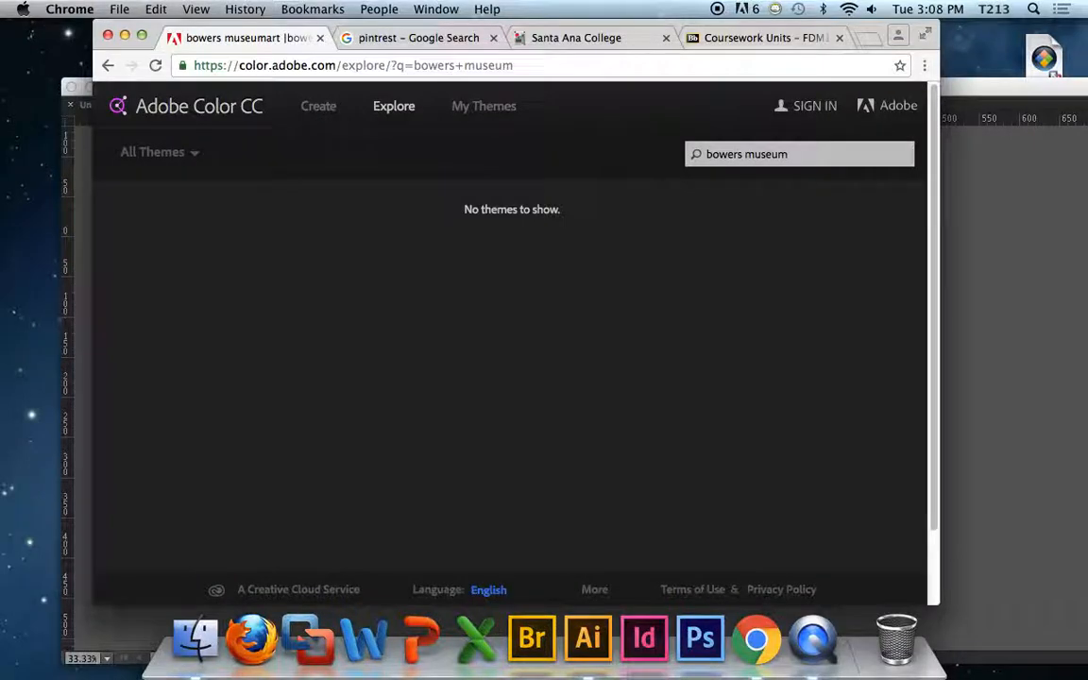
# Step: Shorten the theme search to just "museum" and run it
pyautogui.doubleClick(744, 155)
pyautogui.press('BackSpace')
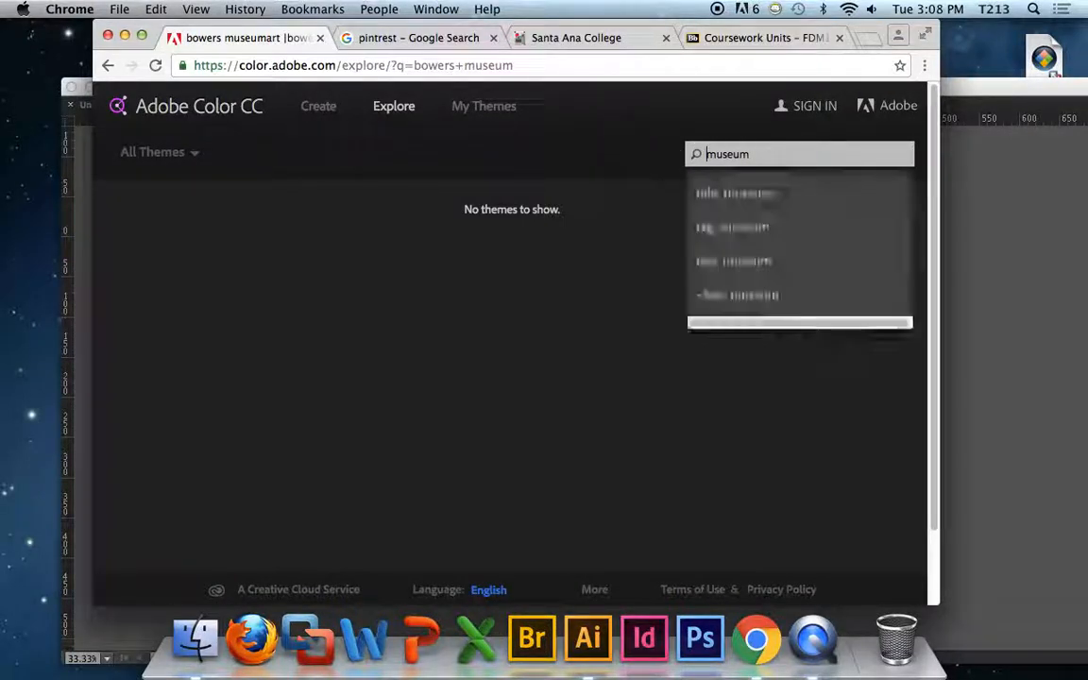
pyautogui.press('Return')
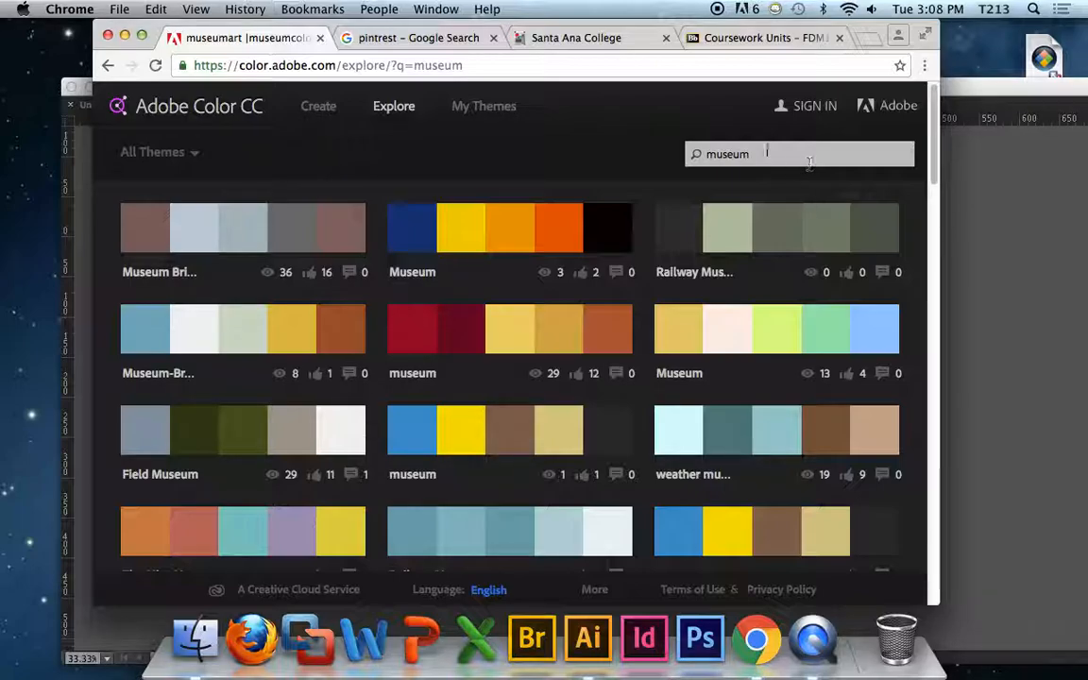
# Step: Search the color themes for "summer" and browse through the resulting palettes
pyautogui.click(763, 154)
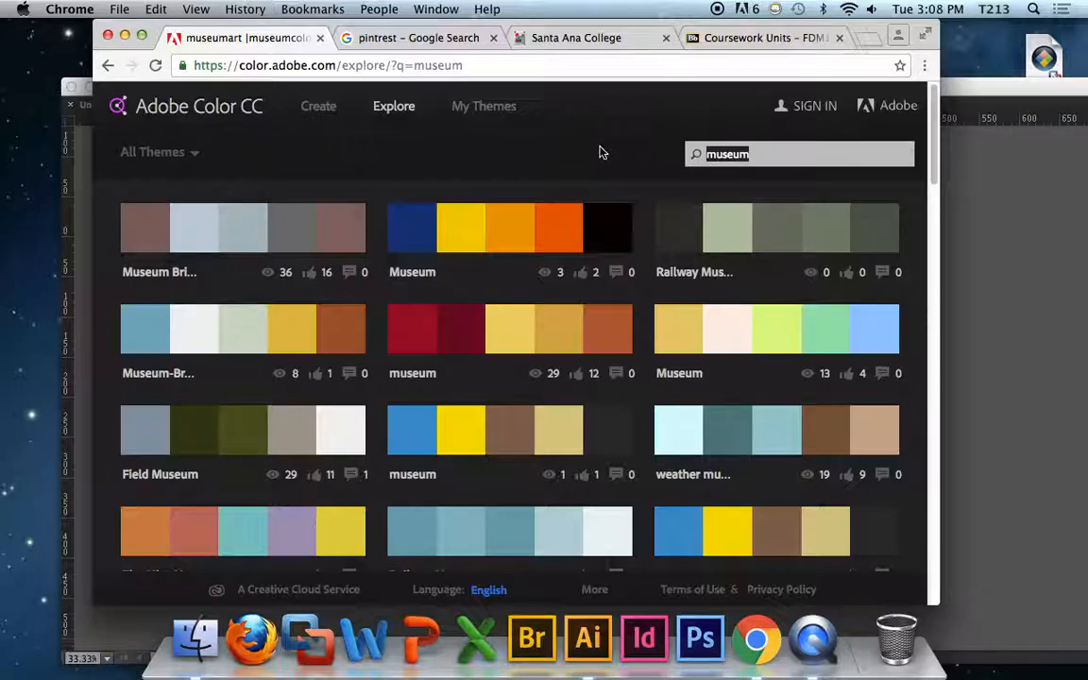
pyautogui.write('summer')
pyautogui.press('Return')
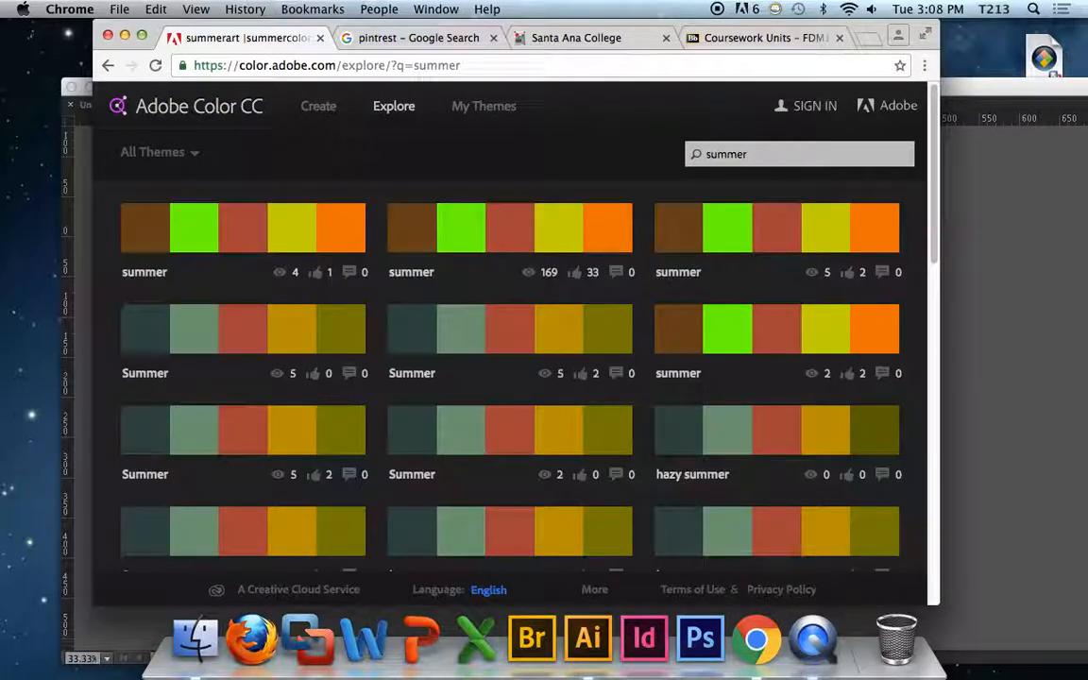
pyautogui.click(740, 154)
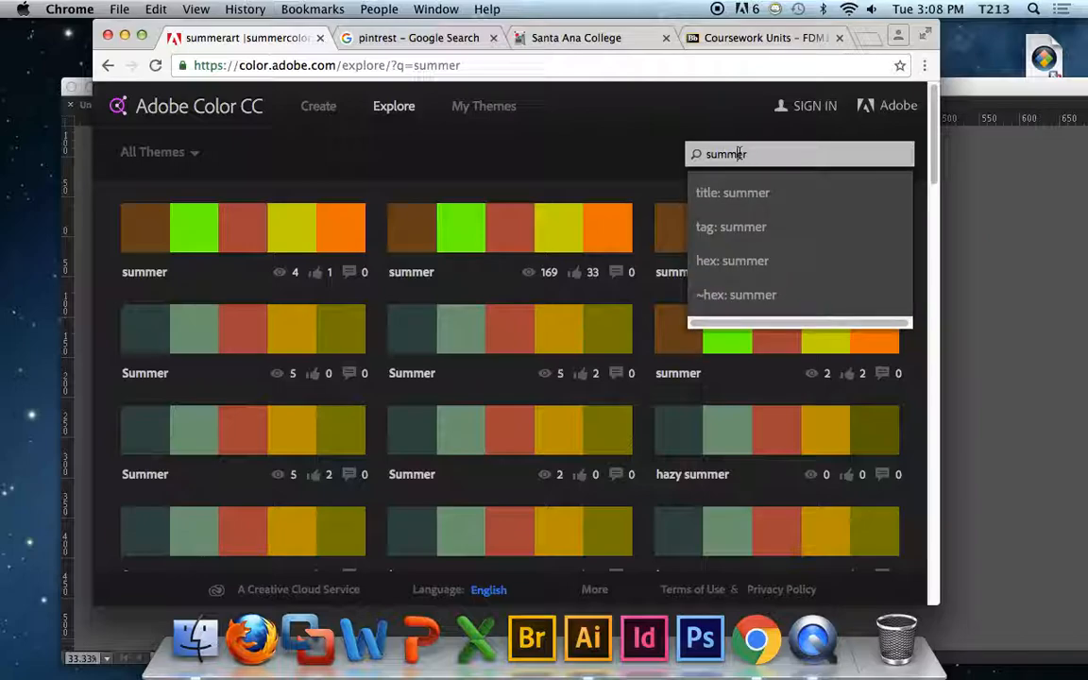
pyautogui.scroll(-10, 523, 425)
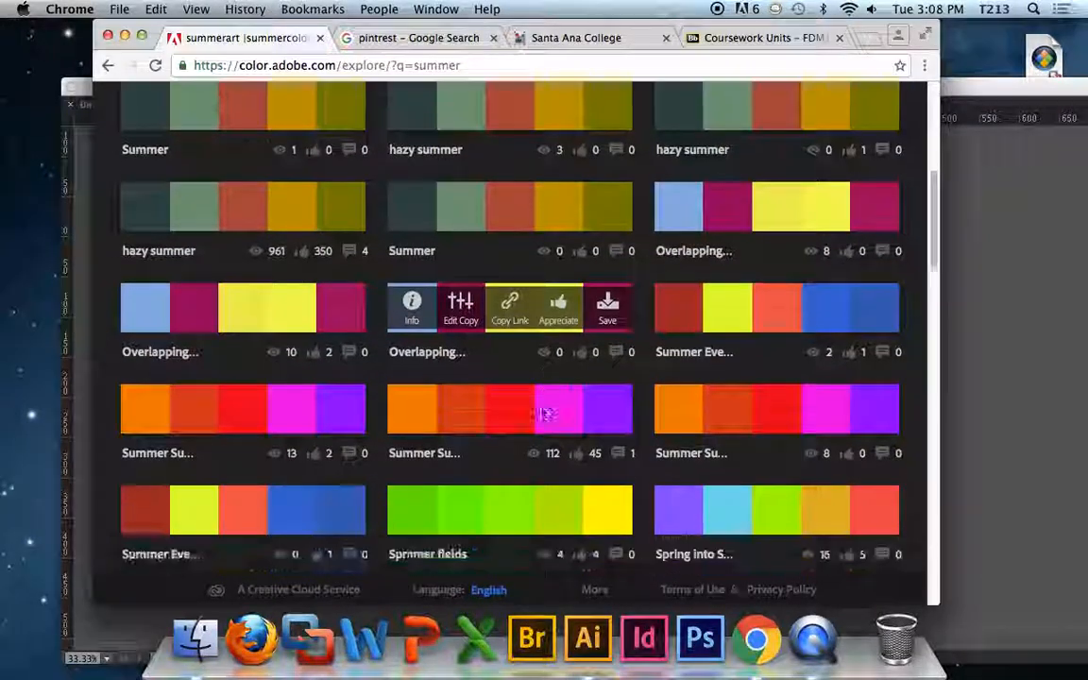
pyautogui.scroll(-5, 718, 430)
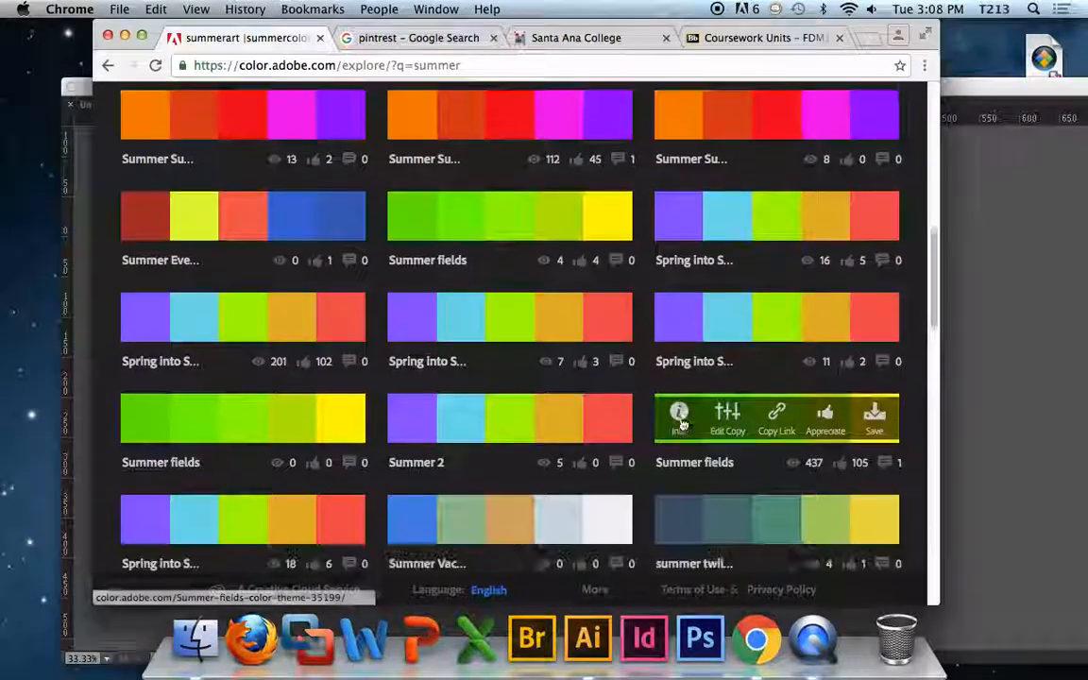
pyautogui.scroll(20, 673, 420)
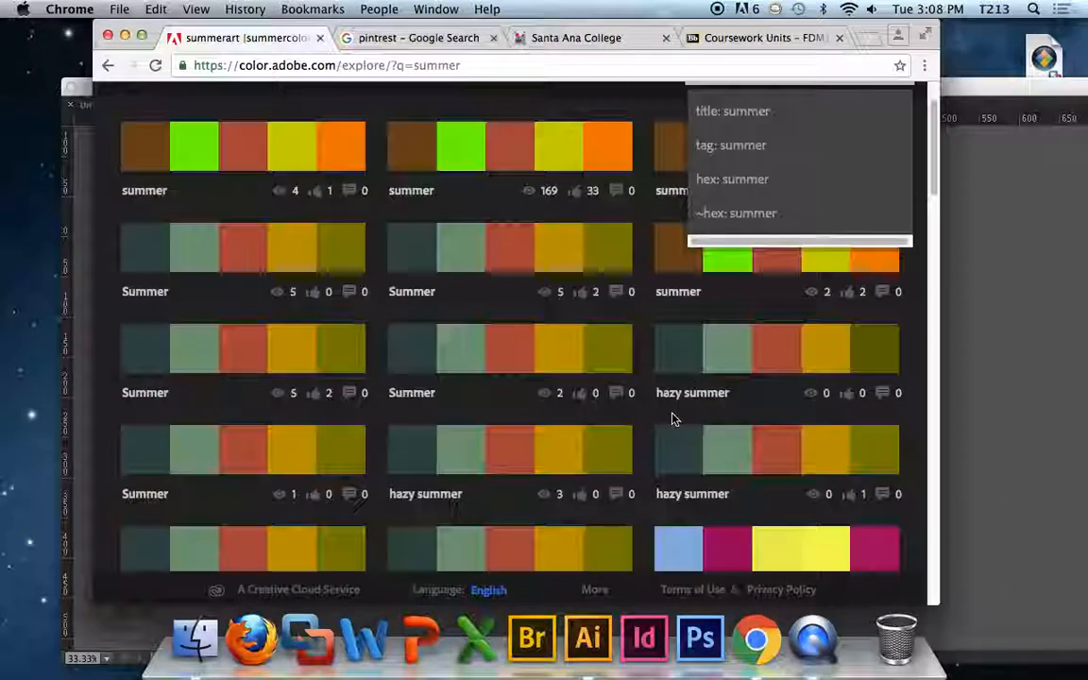
# Step: Search the color themes for "one direction"
pyautogui.moveTo(757, 147); pyautogui.dragTo(548, 118)
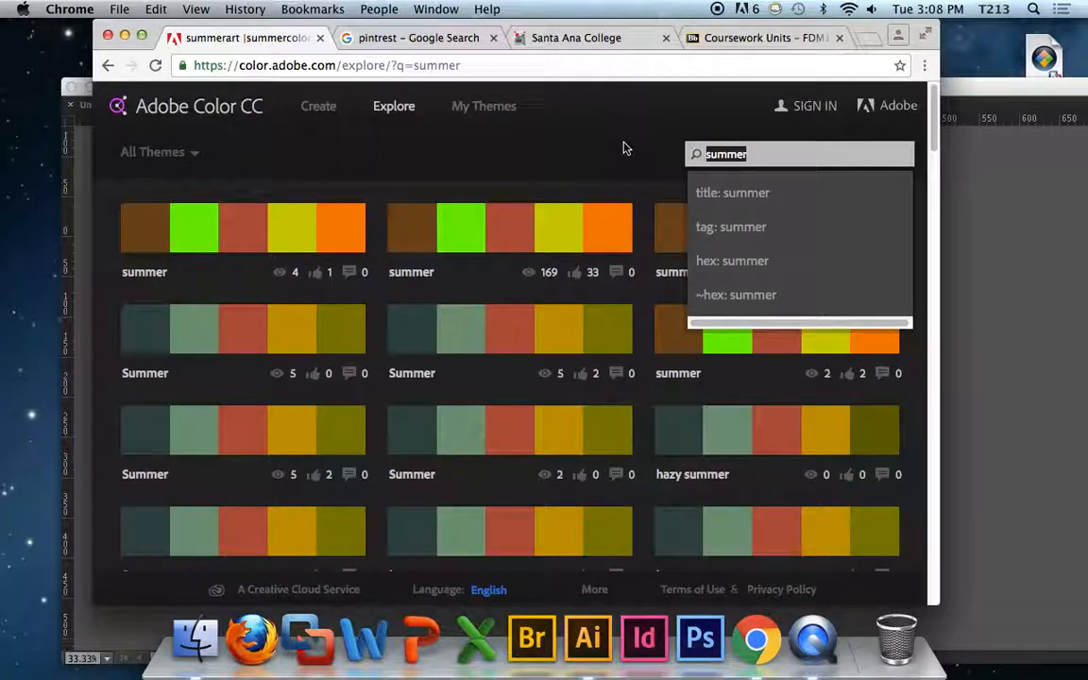
pyautogui.write('one direction')
pyautogui.press('Return')
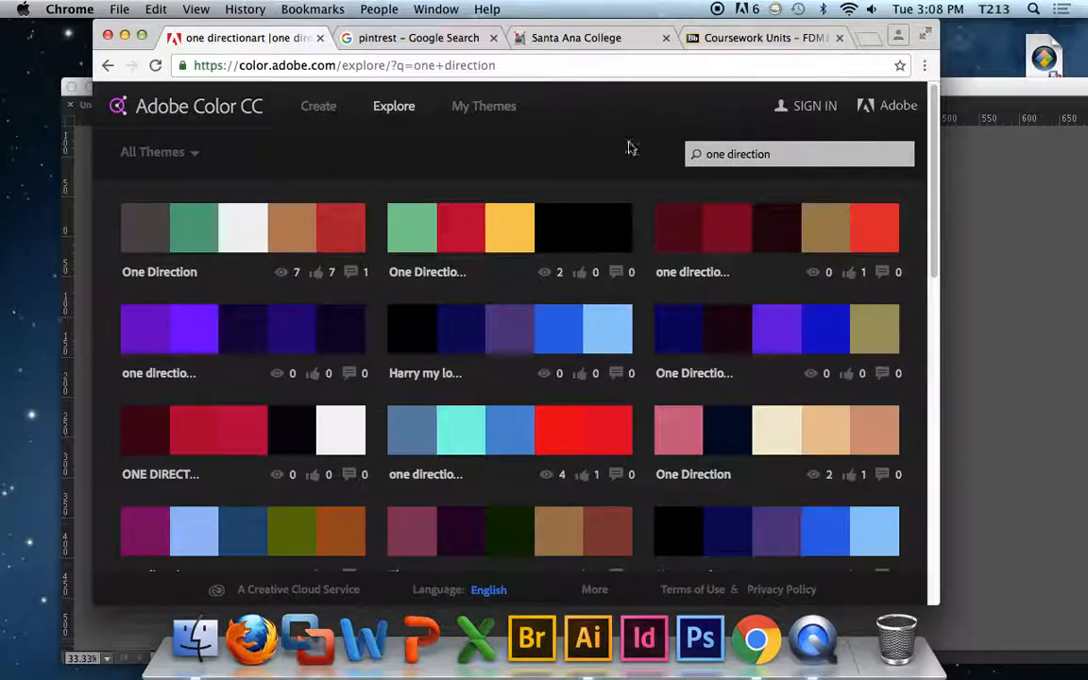
# Step: Capture the blue, aqua and red "one direction" palette and paste it into the Illustrator artwork, beside the artboard's left edge
pyautogui.scroll(-2, 839, 390)
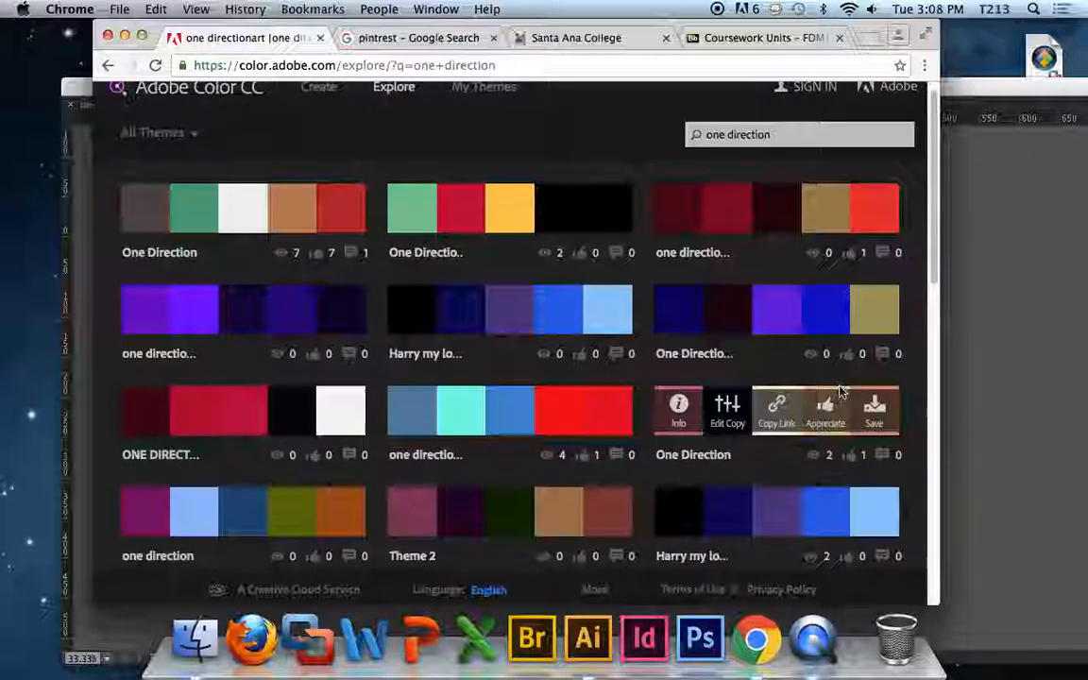
pyautogui.scroll(-1, 841, 390)
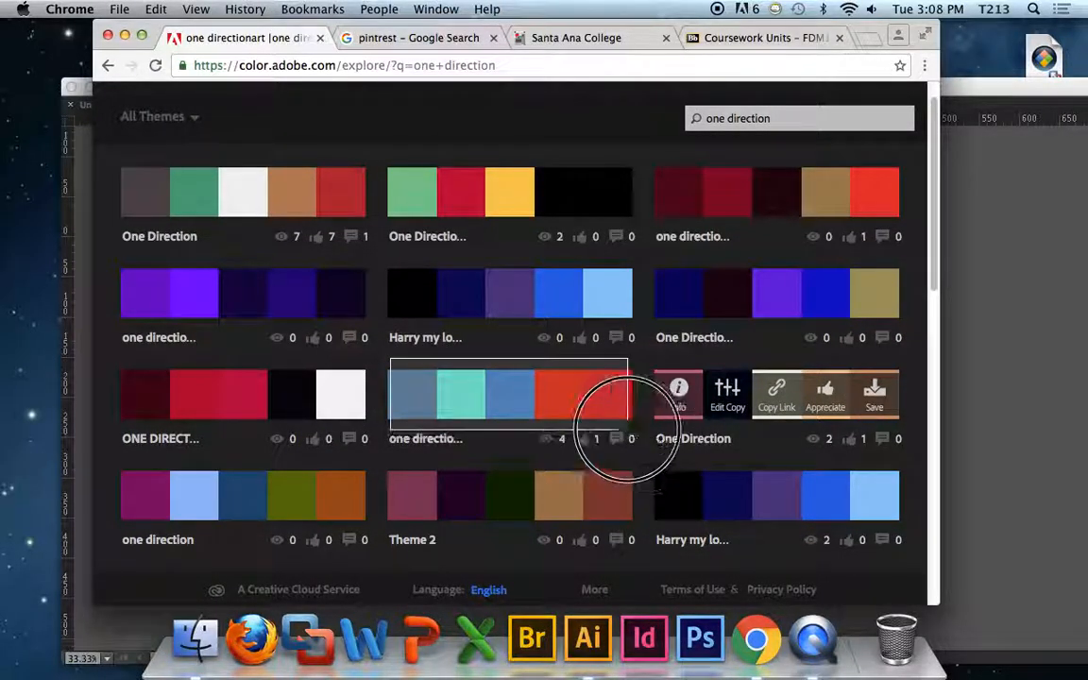
pyautogui.click(587, 638)
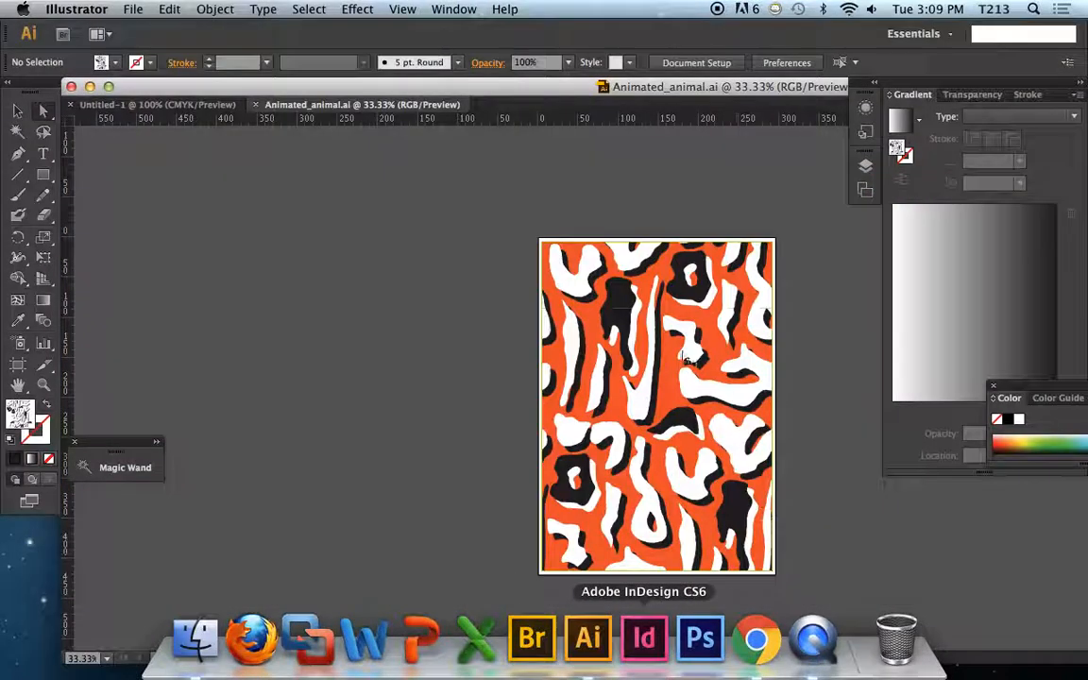
pyautogui.press('super+v')
pyautogui.moveTo(750, 384); pyautogui.dragTo(480, 336)
# Step: Return to Chrome, search the web for "urbanoutfitters" in the Pinterest search tab and open the Urban Outfitters website, allowing location access
pyautogui.click(756, 639)
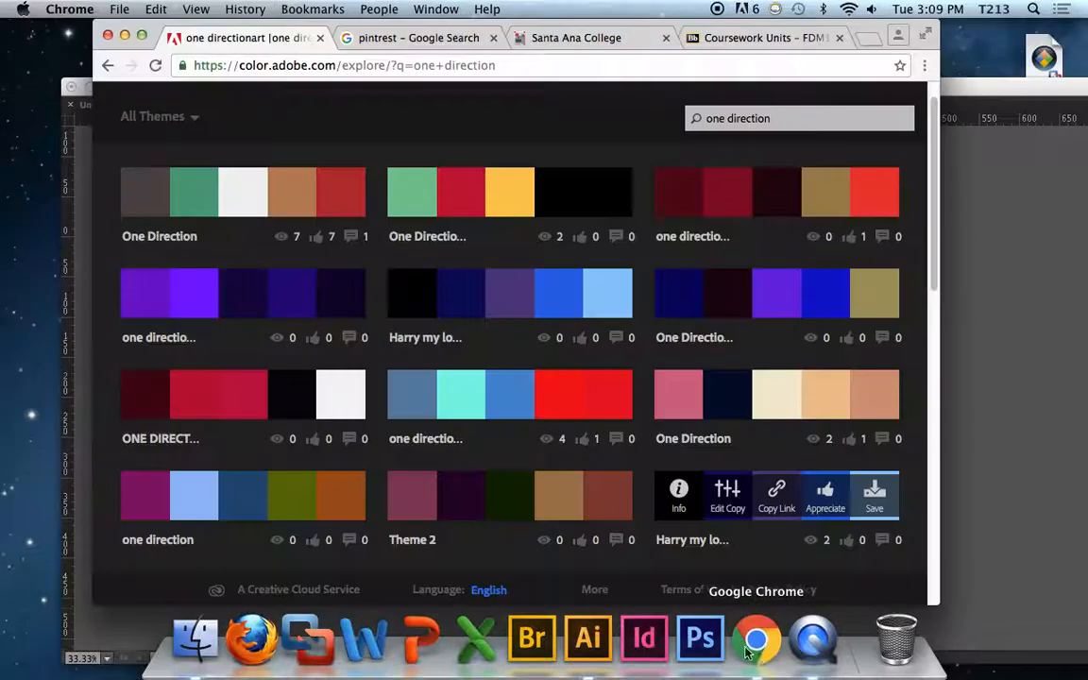
pyautogui.click(421, 37)
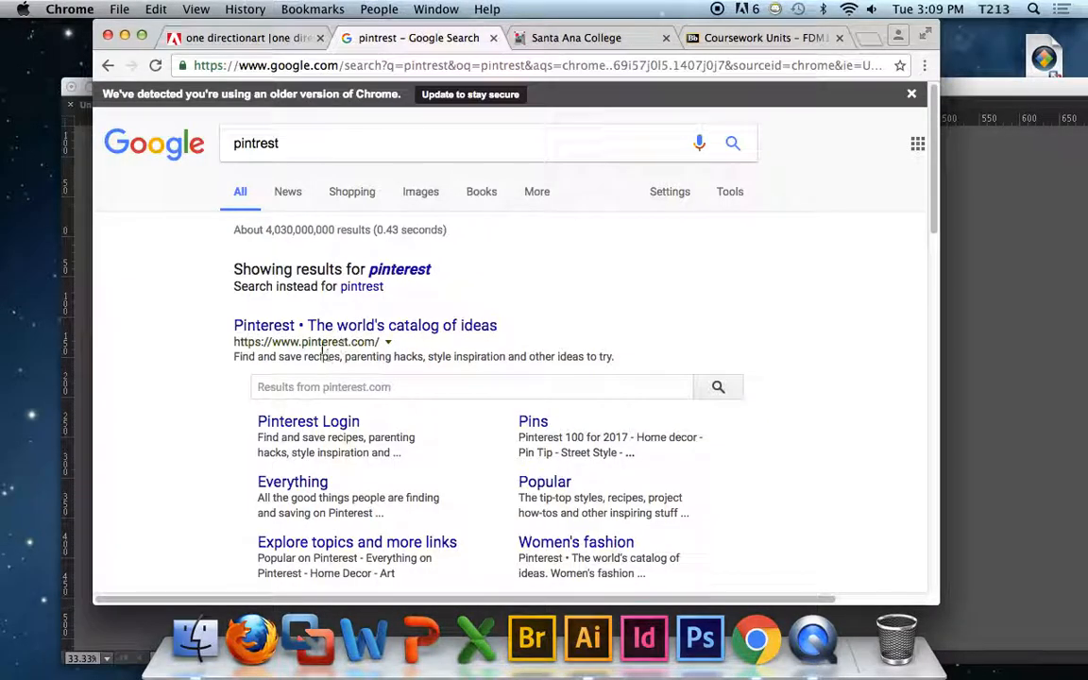
pyautogui.click(383, 64)
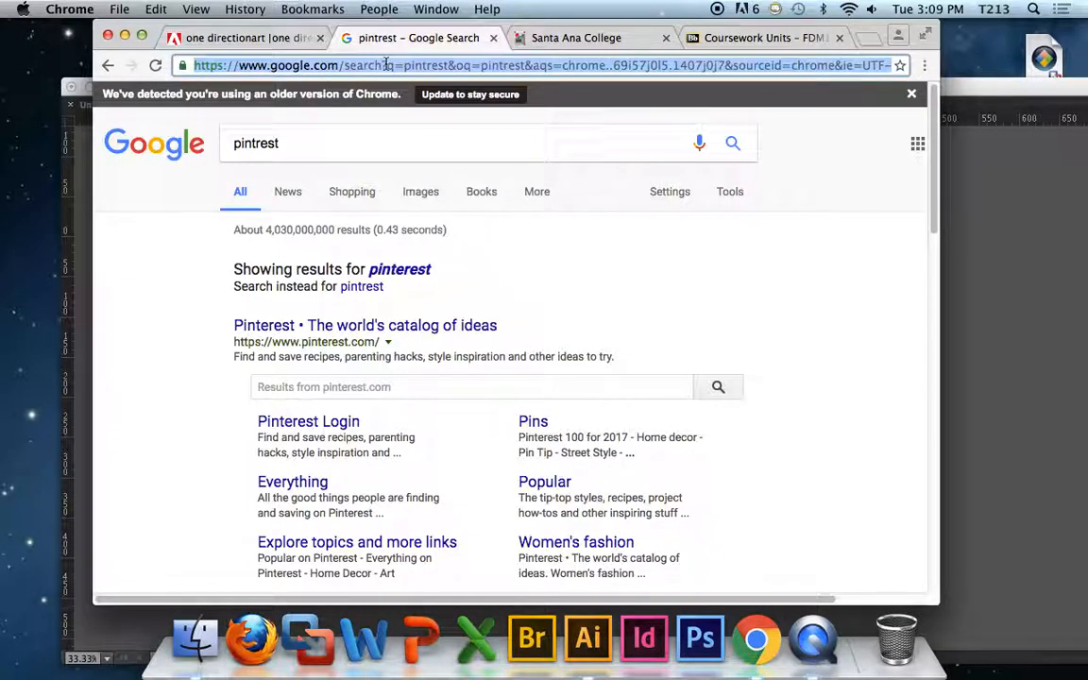
pyautogui.write('urbanoutfitters')
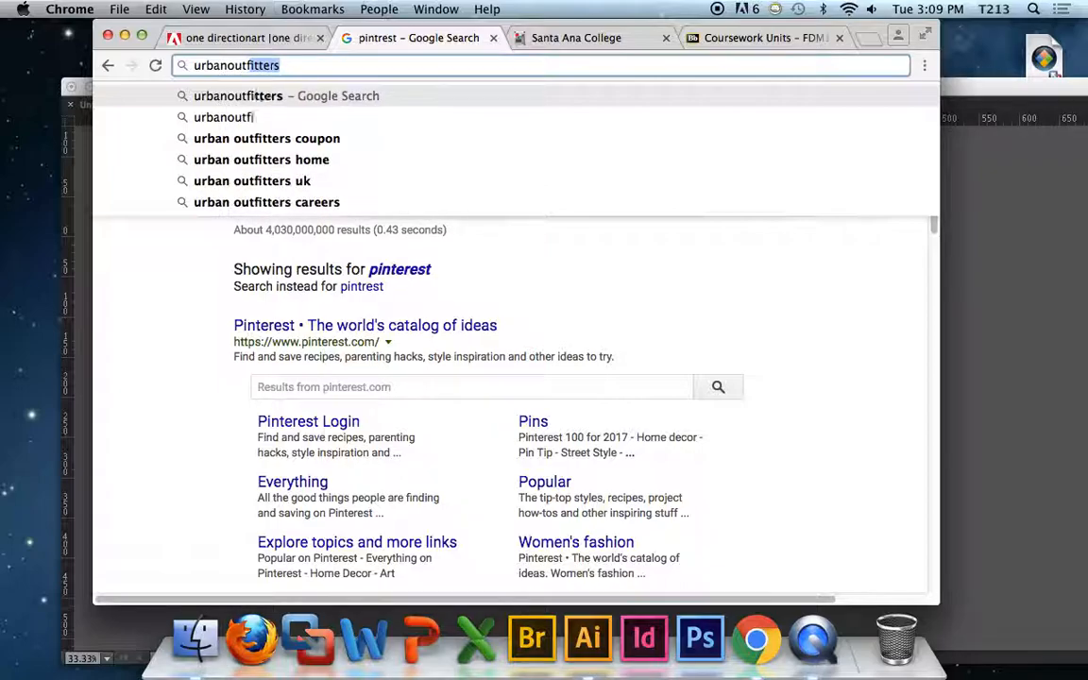
pyautogui.press('Return')
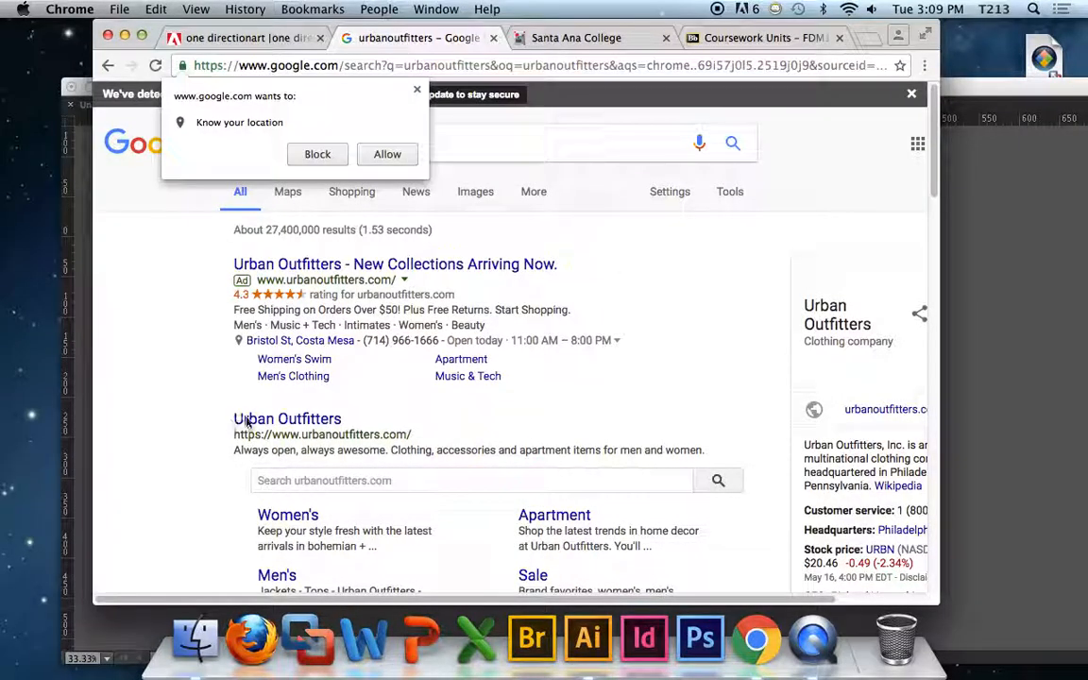
pyautogui.click(389, 156)
pyautogui.click(287, 420)
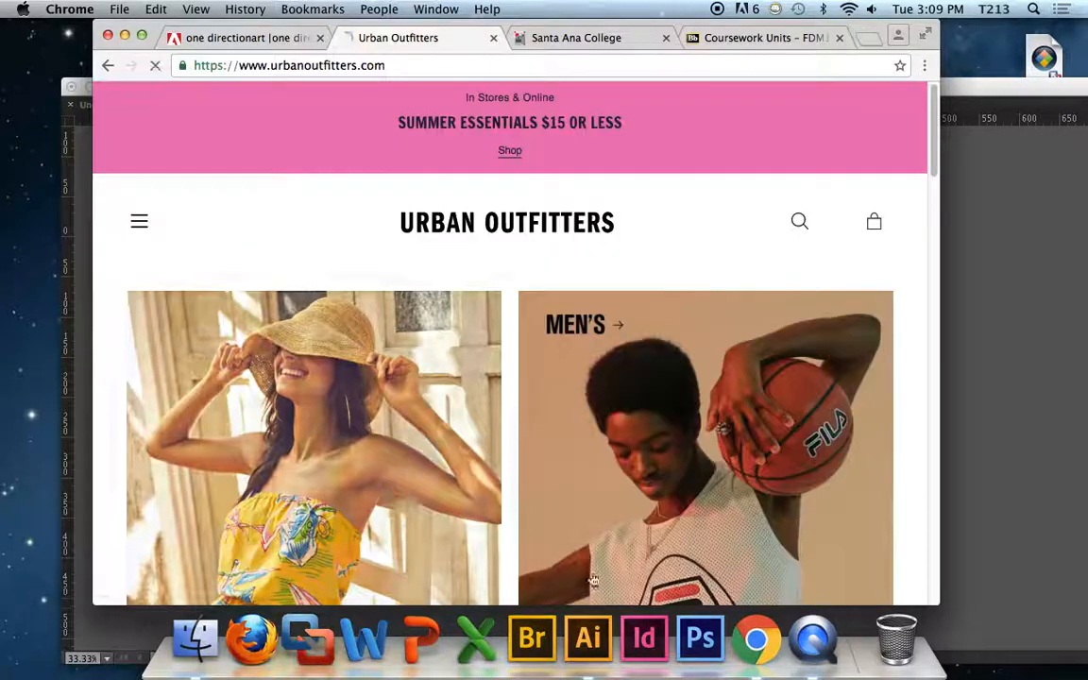
# Step: Capture the yellow printed romper from the Women's photo and paste it into the Illustrator artwork, directly below the color palette
pyautogui.scroll(-3, 686, 546)
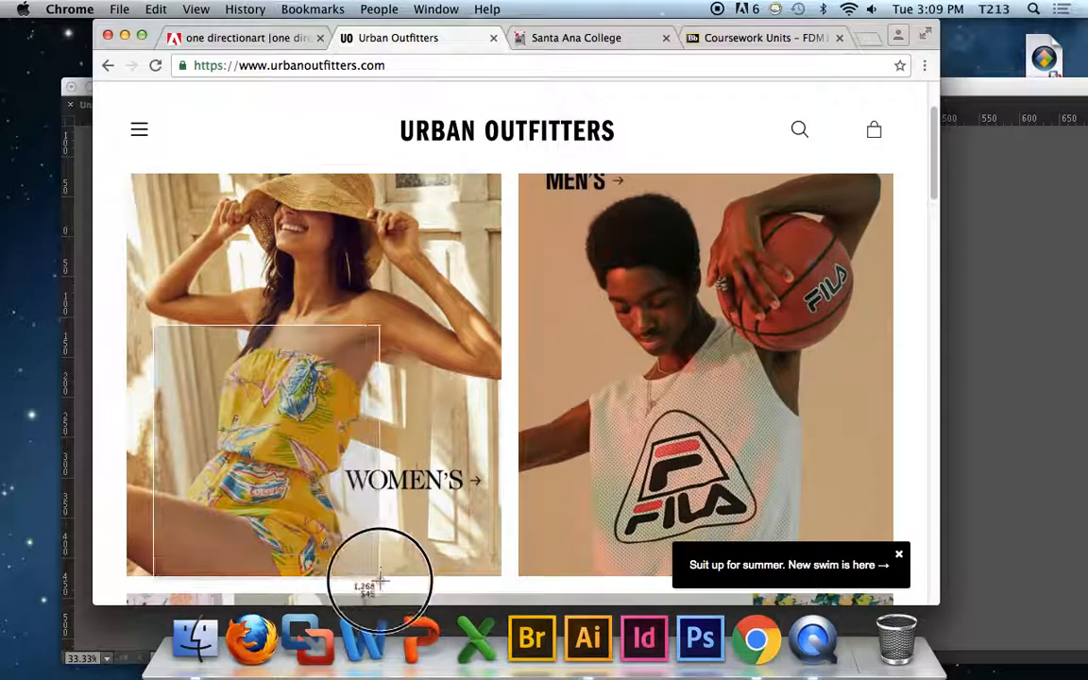
pyautogui.click(603, 654)
pyautogui.press('super+v')
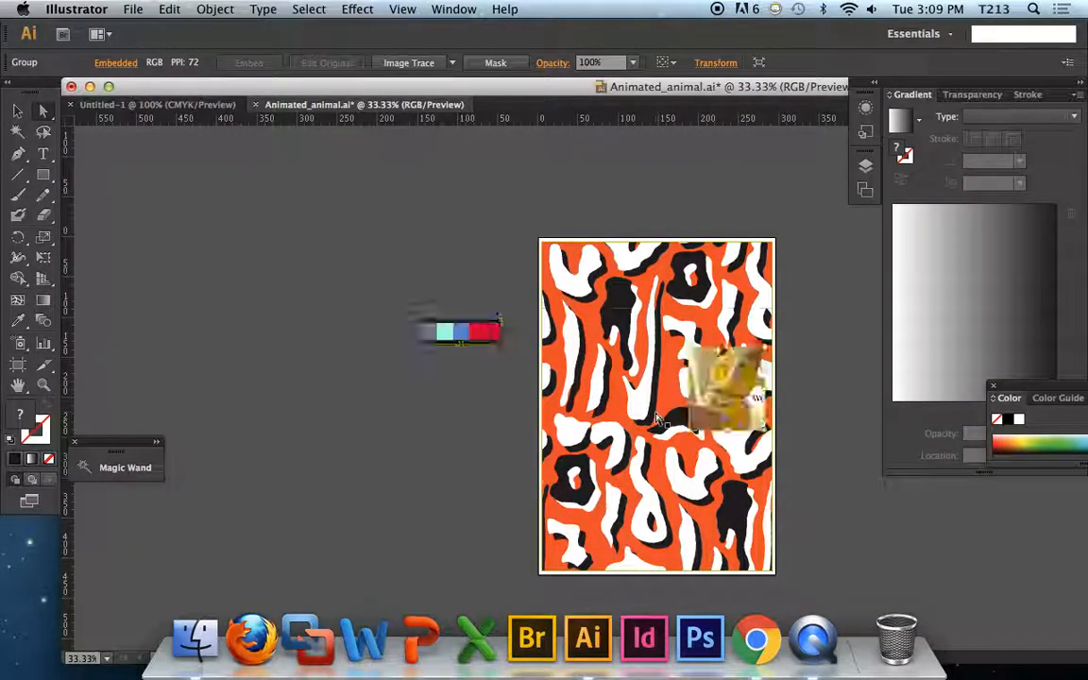
pyautogui.moveTo(731, 388); pyautogui.dragTo(461, 407)
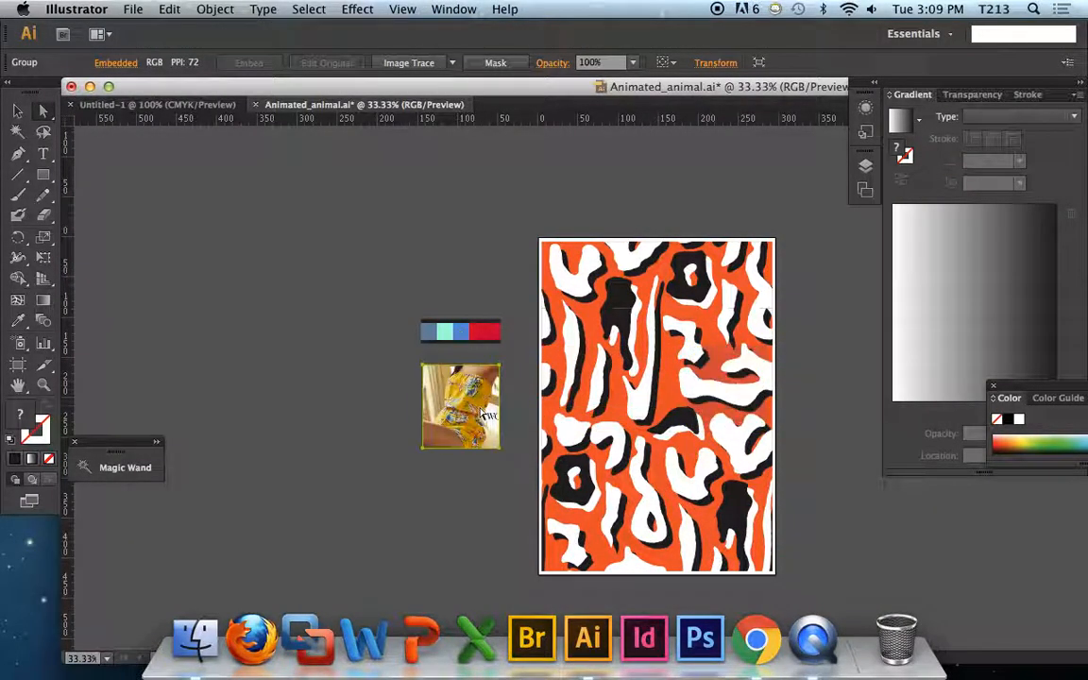
# Step: Switch to Chrome and open the "11. ALL OVER PRINT REPEAT CREATION ASSIGNMENT" folder in the Blackboard Coursework Units
pyautogui.click(755, 643)
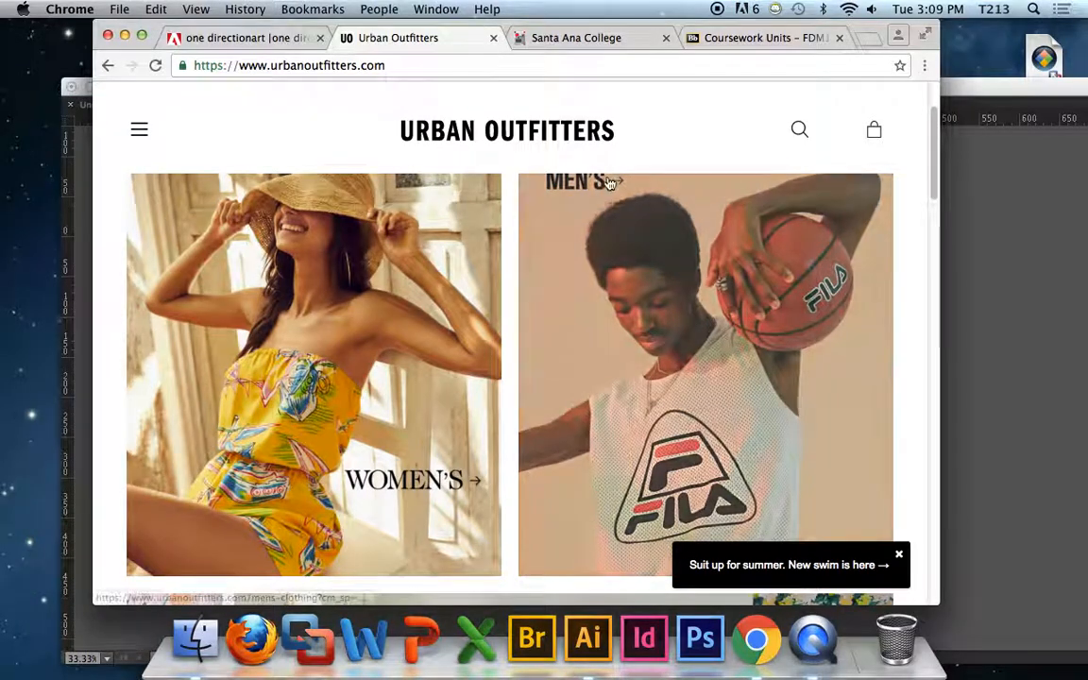
pyautogui.click(746, 37)
pyautogui.click(463, 364)
pyautogui.scroll(-10, 444, 425)
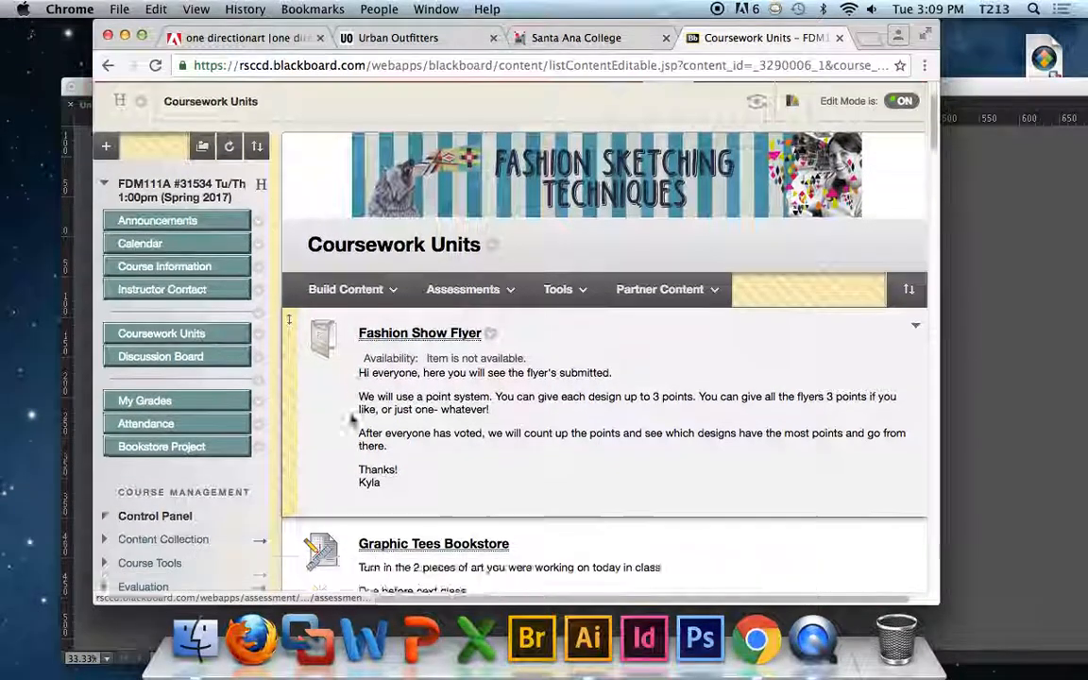
pyautogui.scroll(-15, 406, 420)
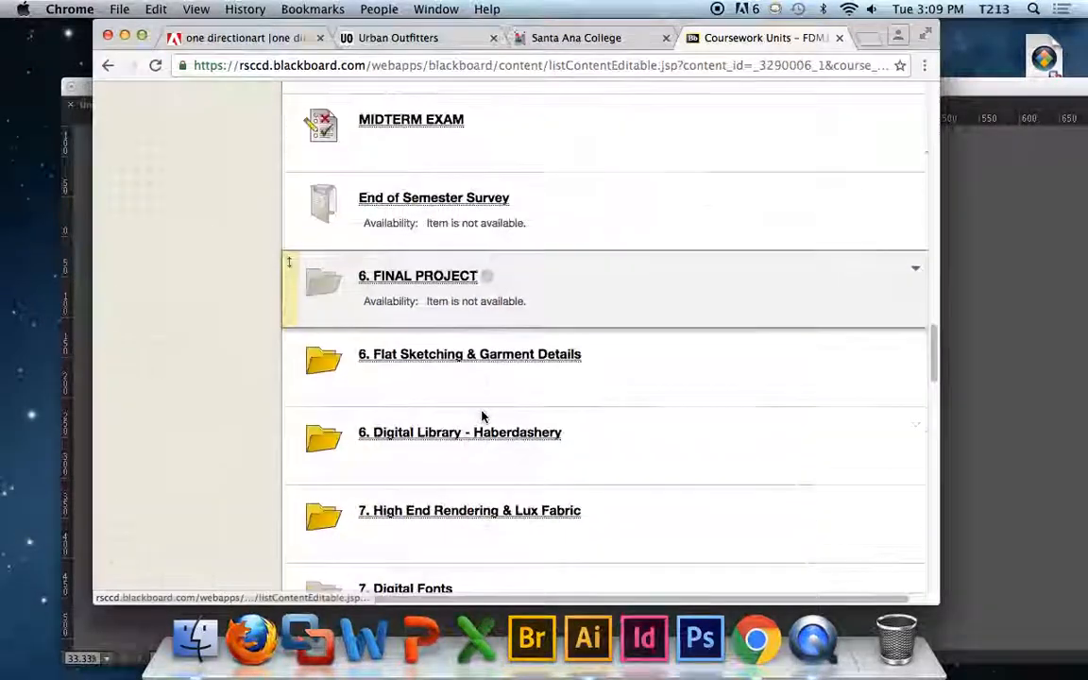
pyautogui.scroll(-5, 480, 416)
pyautogui.click(614, 408)
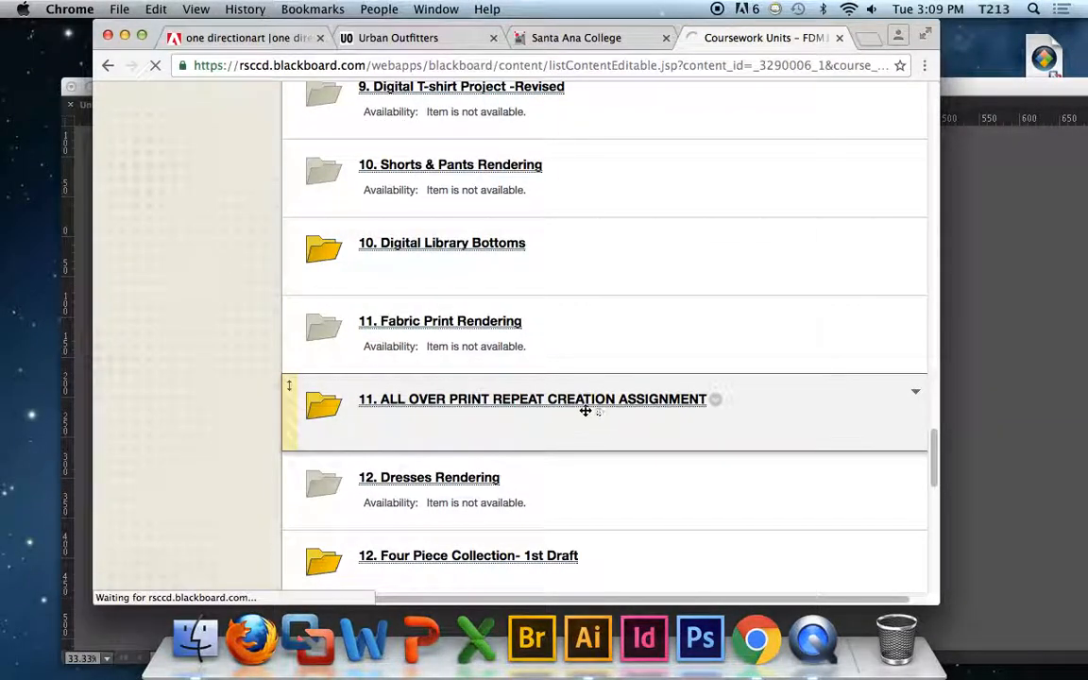
# Step: Open the "Websites that inspire" page and go into its "Prints & Graphics" folder
pyautogui.scroll(-10, 583, 406)
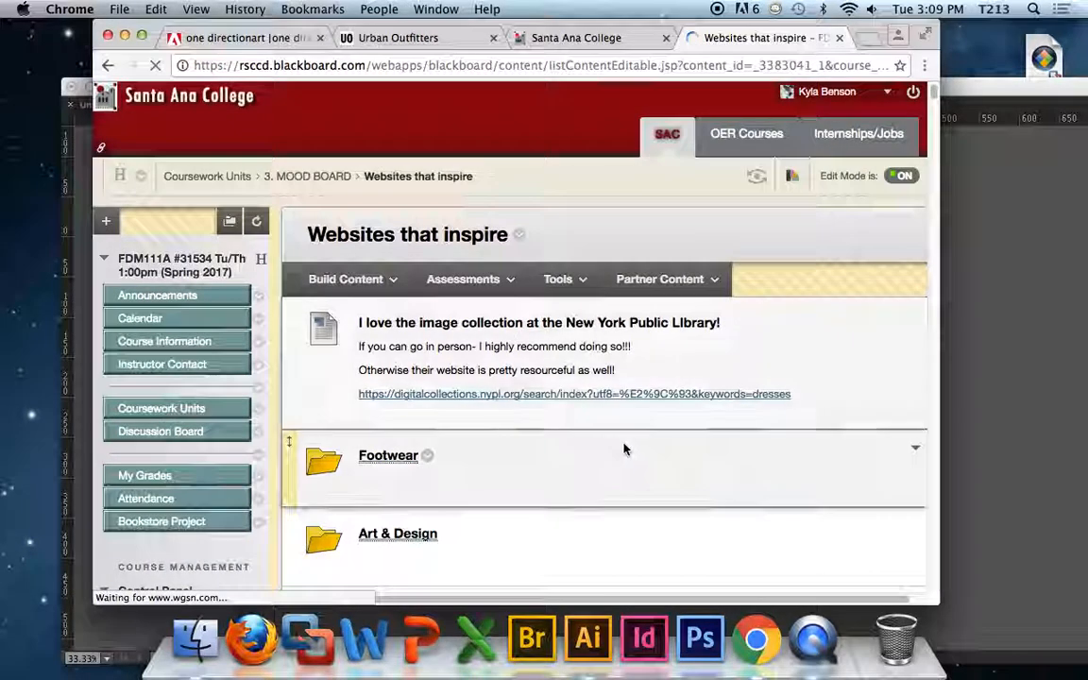
pyautogui.scroll(-5, 621, 447)
pyautogui.scroll(-10, 624, 454)
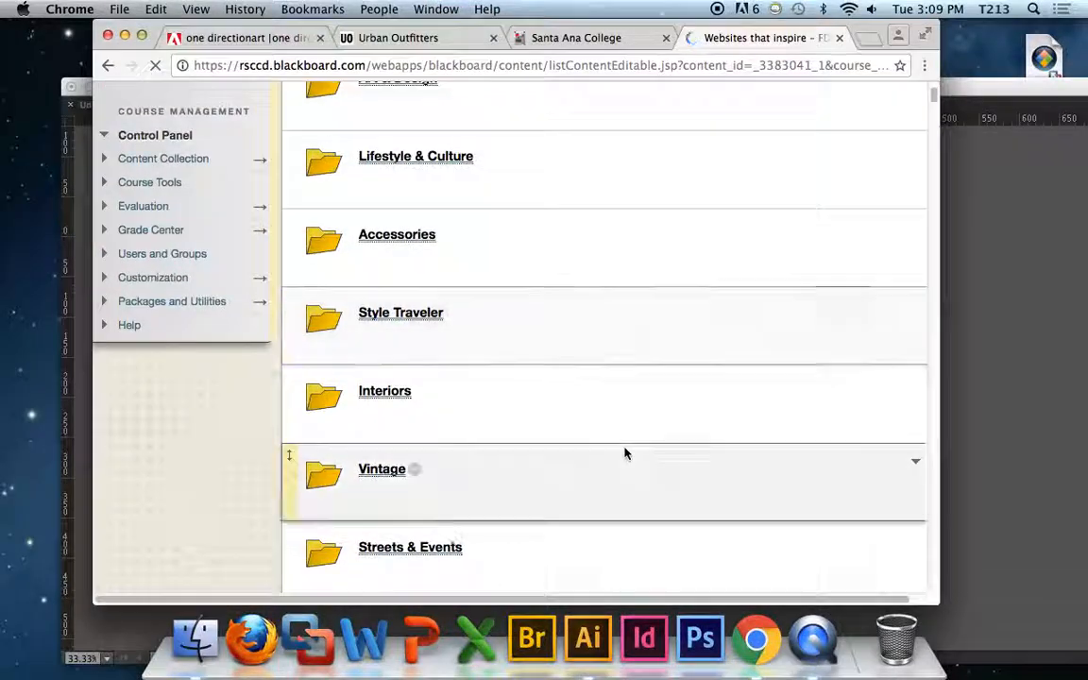
pyautogui.scroll(-2, 626, 448)
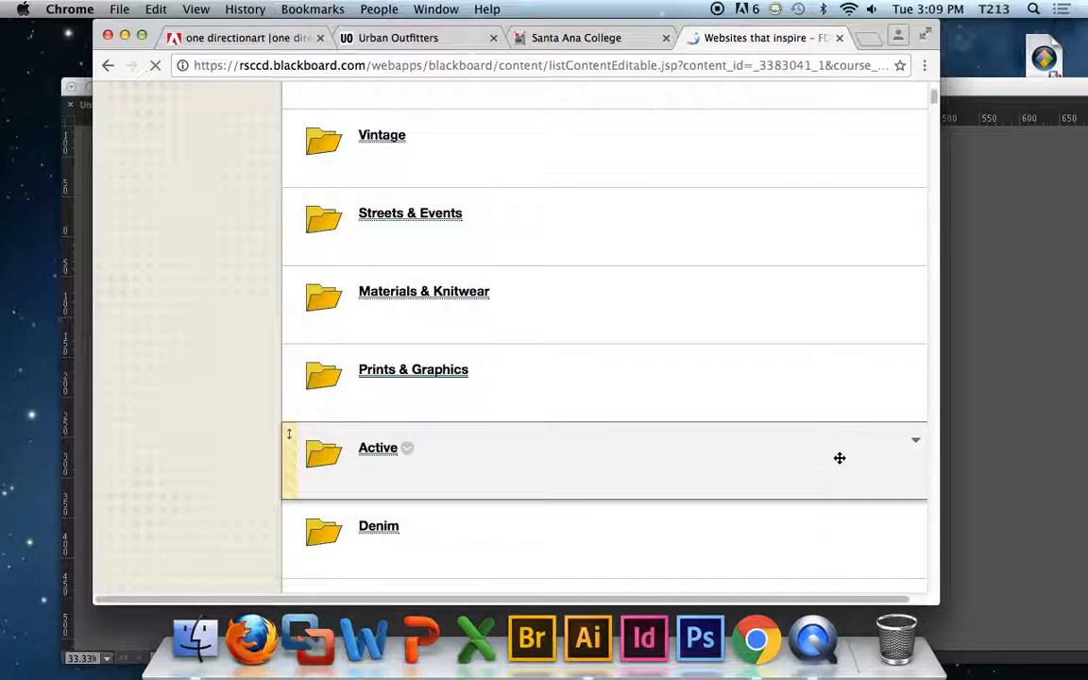
pyautogui.scroll(-2, 809, 451)
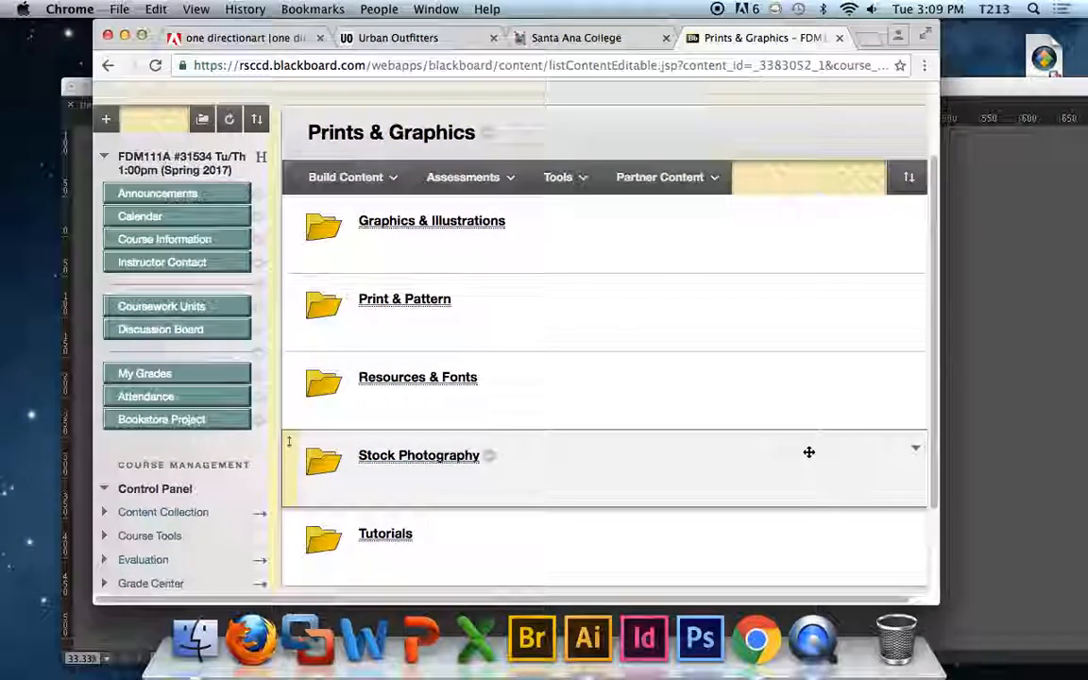
# Step: Open the "Print & Pattern" folder inside Prints & Graphics
pyautogui.scroll(-2, 808, 453)
pyautogui.scroll(1, 809, 455)
pyautogui.click(405, 273)
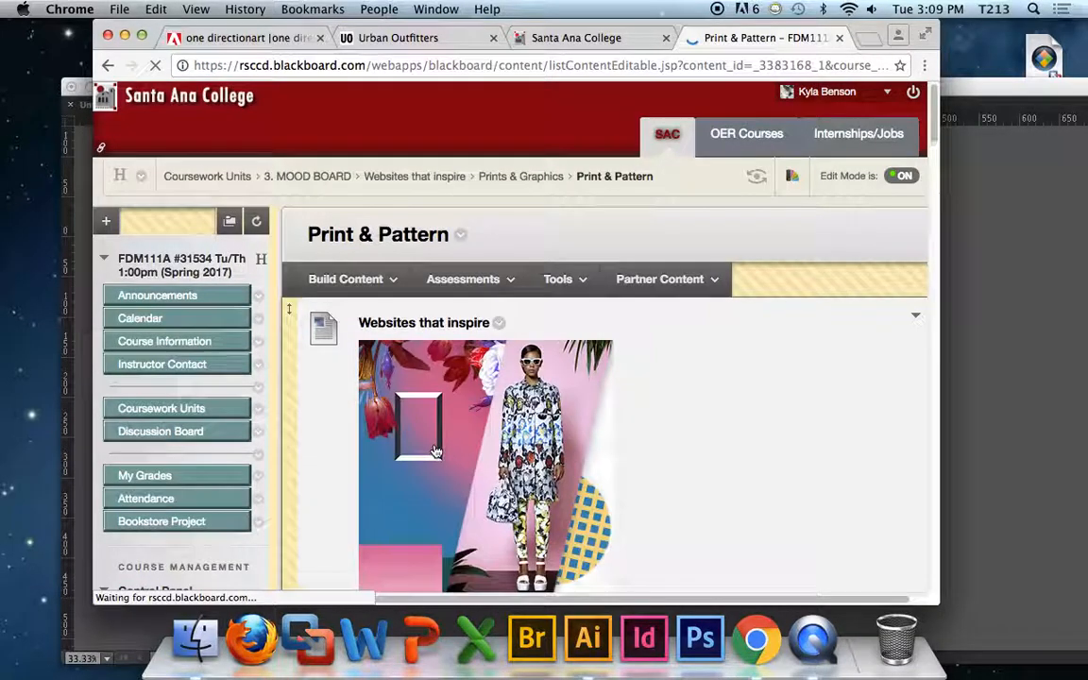
# Step: Open the "WGSN Warning! Graphic Content Blog" link and dismiss the newsletter subscription form
pyautogui.scroll(-3, 792, 425)
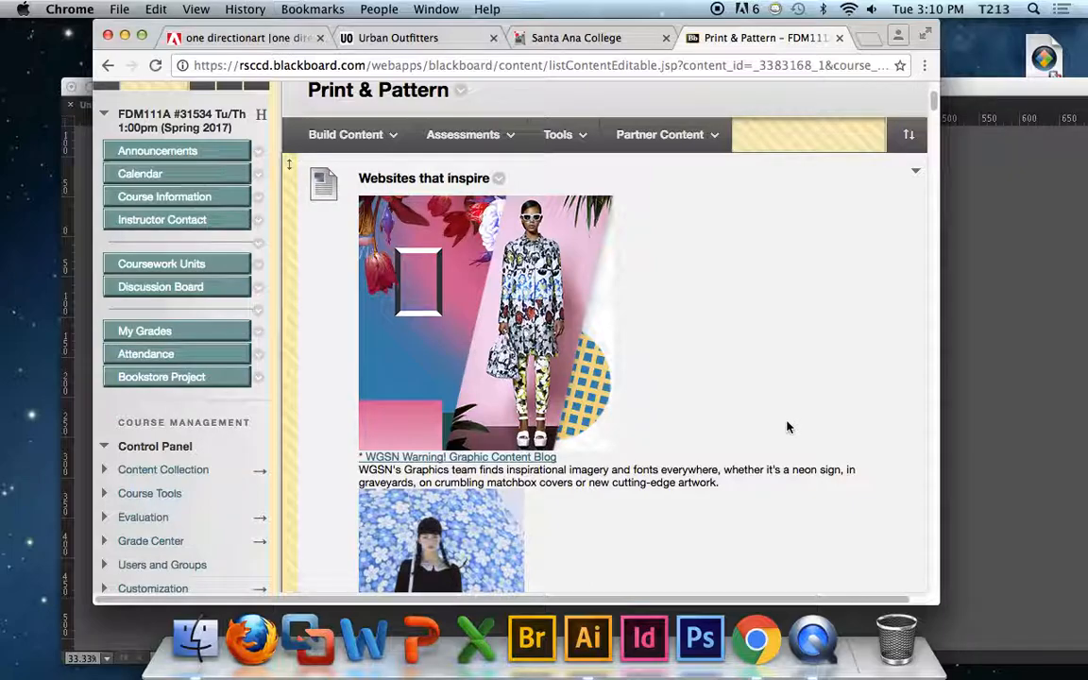
pyautogui.scroll(-2, 816, 421)
pyautogui.scroll(-1, 818, 424)
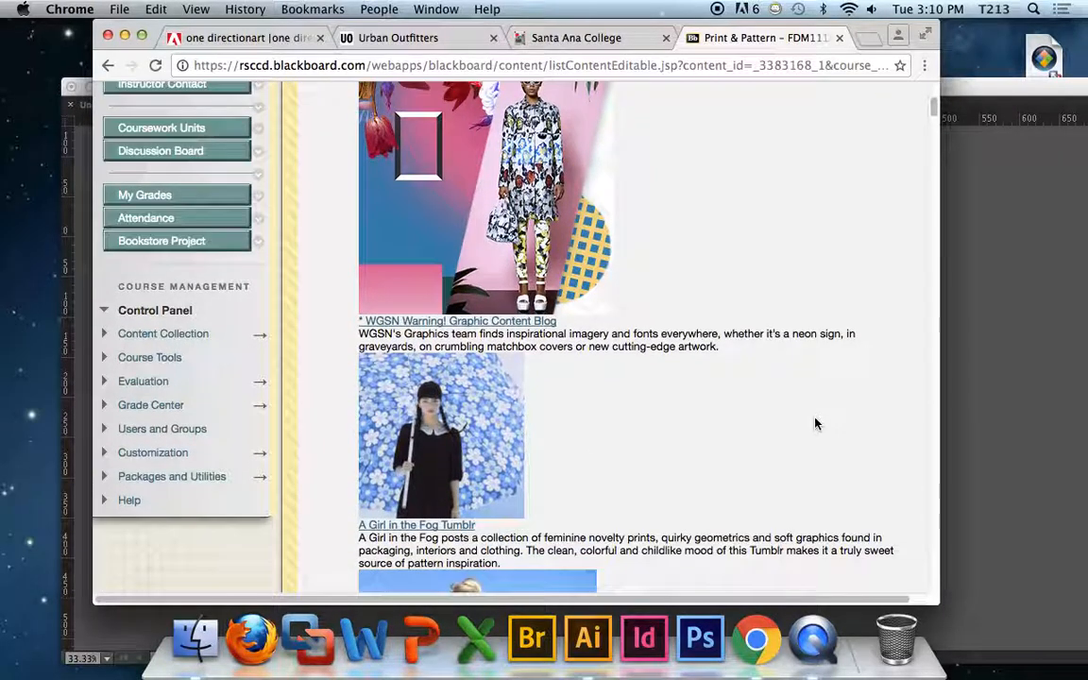
pyautogui.scroll(-3, 704, 397)
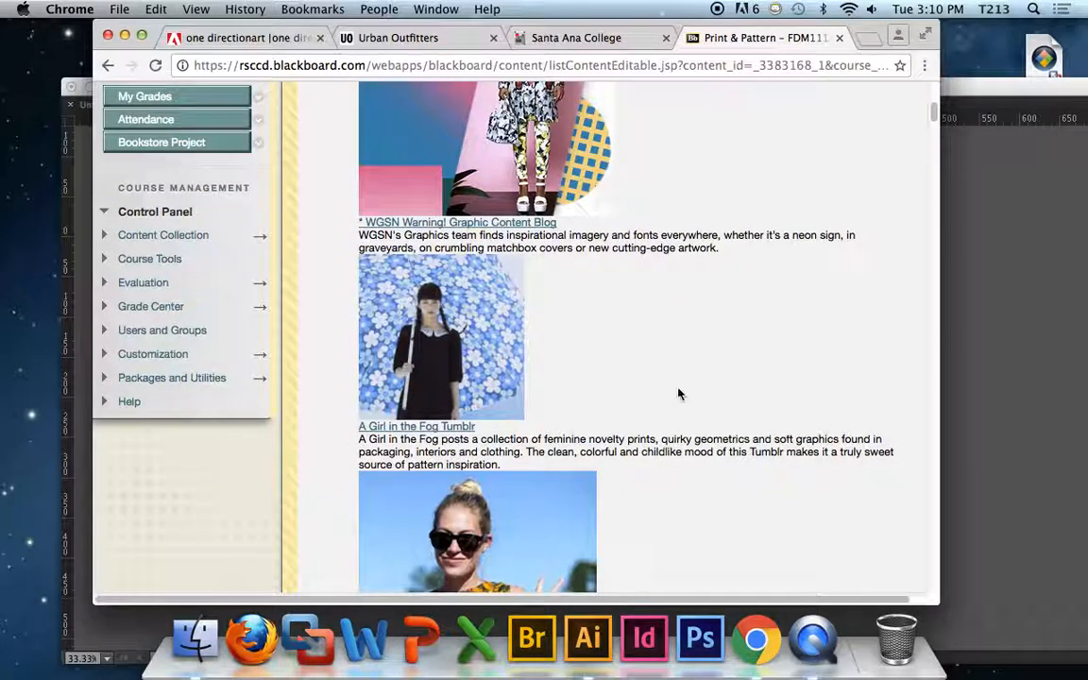
pyautogui.click(412, 224)
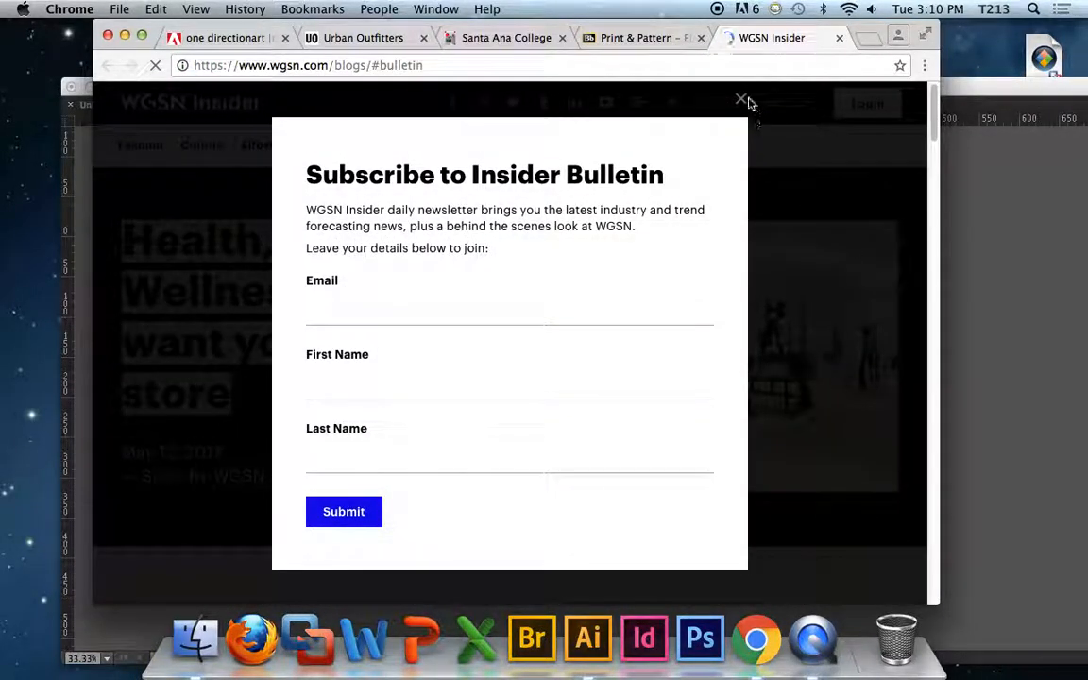
pyautogui.click(742, 100)
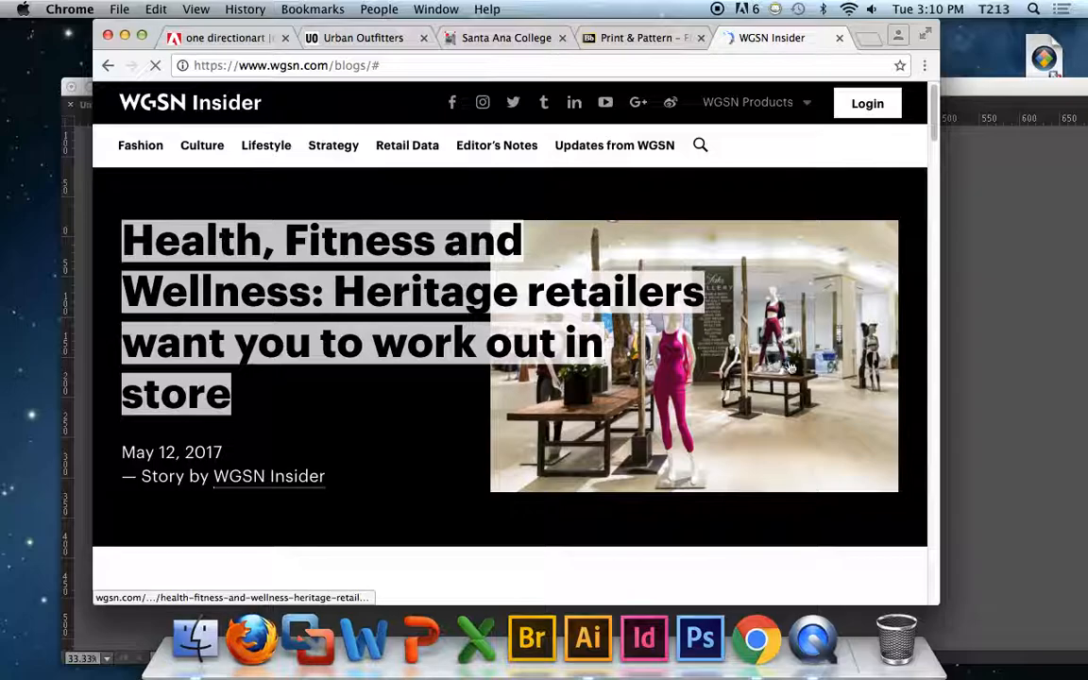
# Step: Capture the rainbow-painted building photo from WGSN Insider and paste it into the Illustrator artwork, directly below the yellow romper image
pyautogui.scroll(-10, 755, 357)
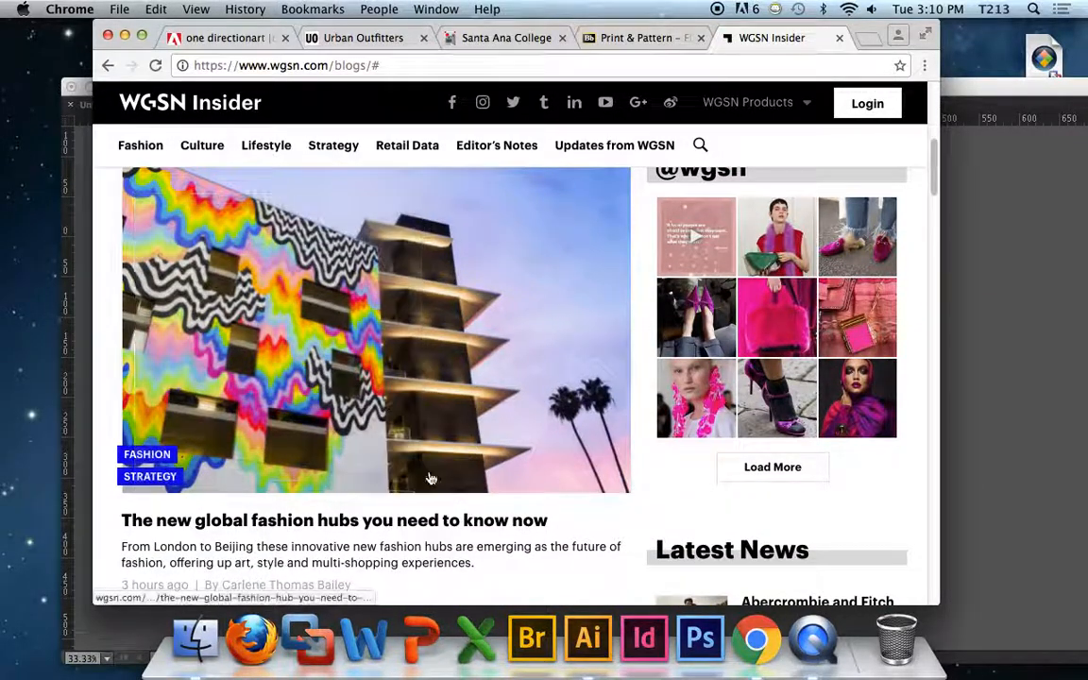
pyautogui.click(957, 566)
pyautogui.press('super+v')
pyautogui.moveTo(743, 371); pyautogui.dragTo(477, 503)
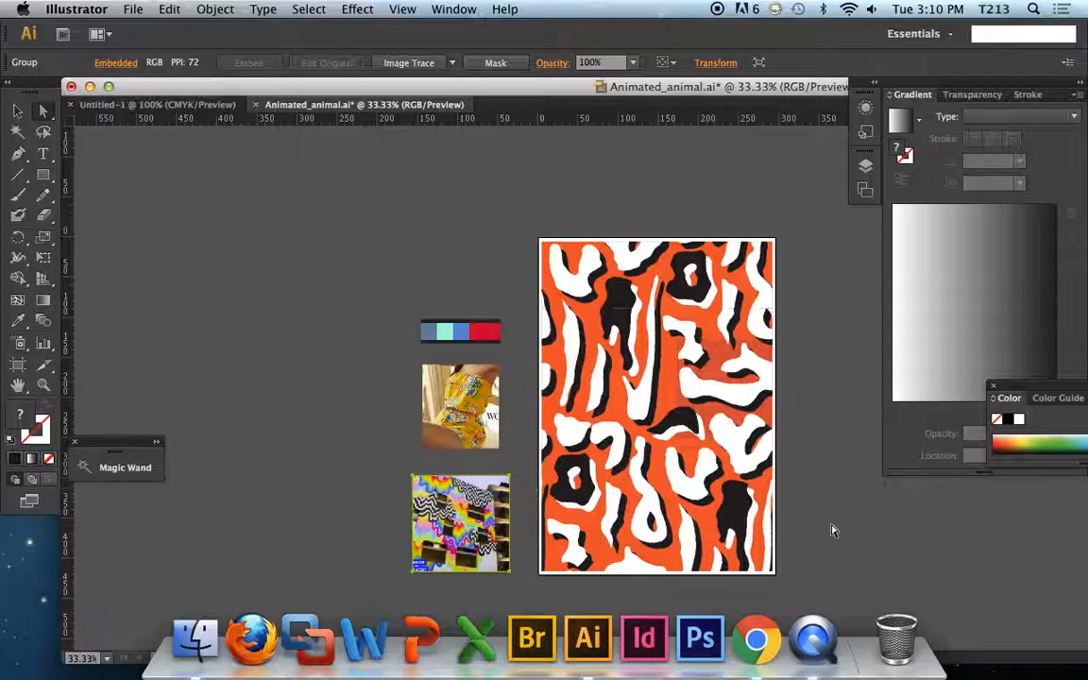
# Step: Move the black-and-white pattern rectangle up and to the right, partly off the orange background
pyautogui.hscroll(2, 784, 440)
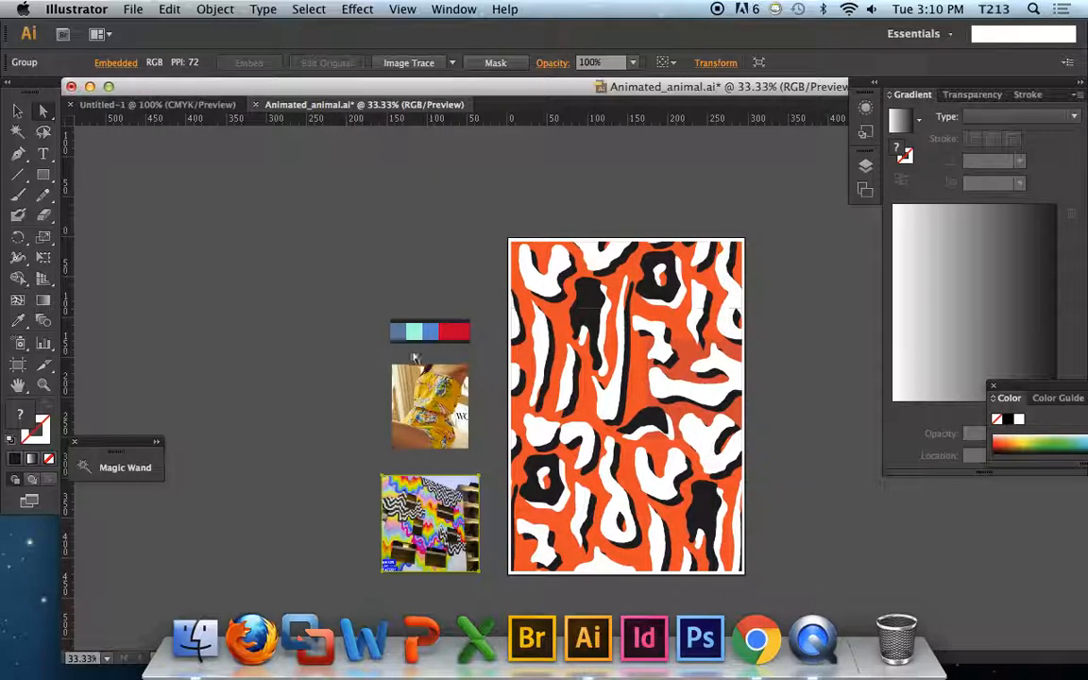
pyautogui.hscroll(4, 767, 487)
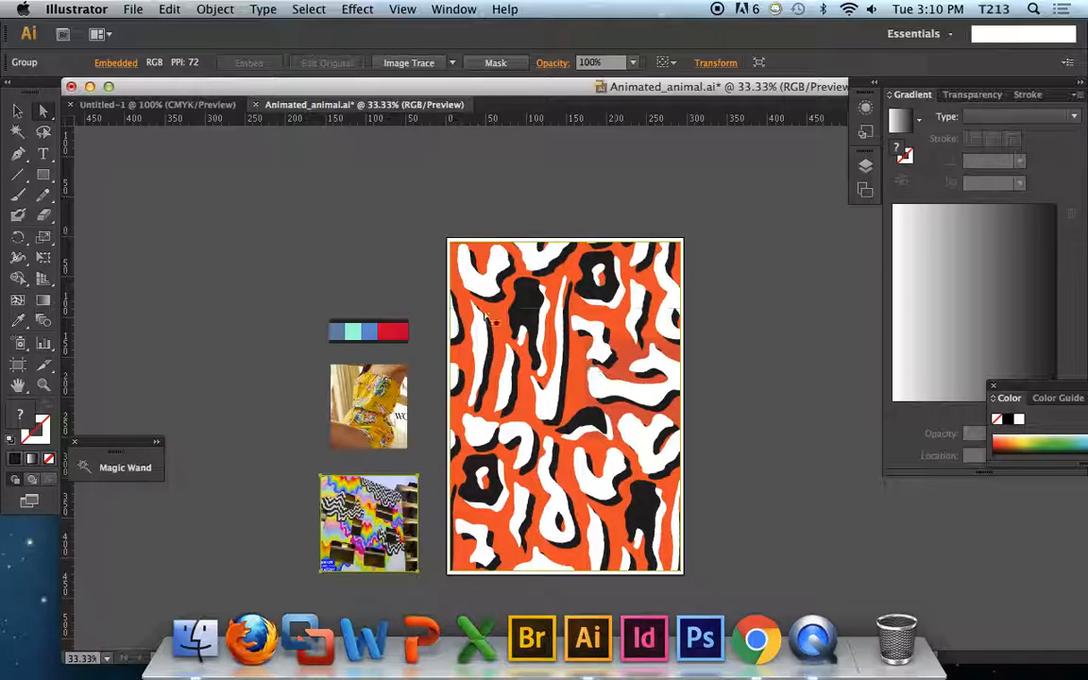
pyautogui.press('v')
pyautogui.moveTo(522, 329); pyautogui.dragTo(676, 266)
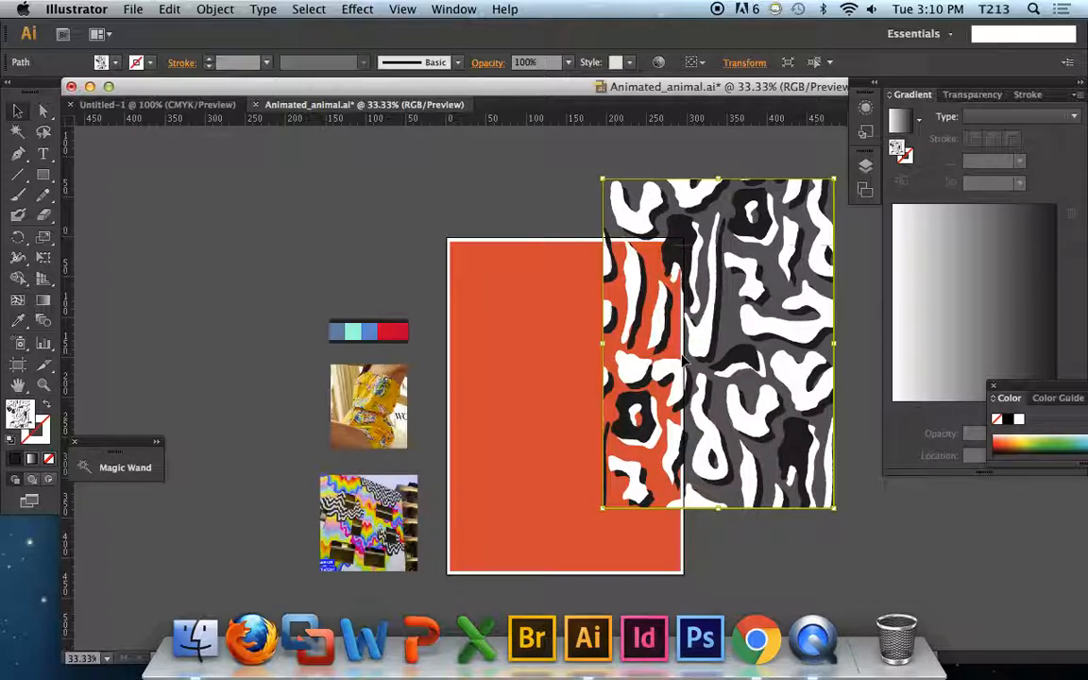
pyautogui.hscroll(1, 674, 370)
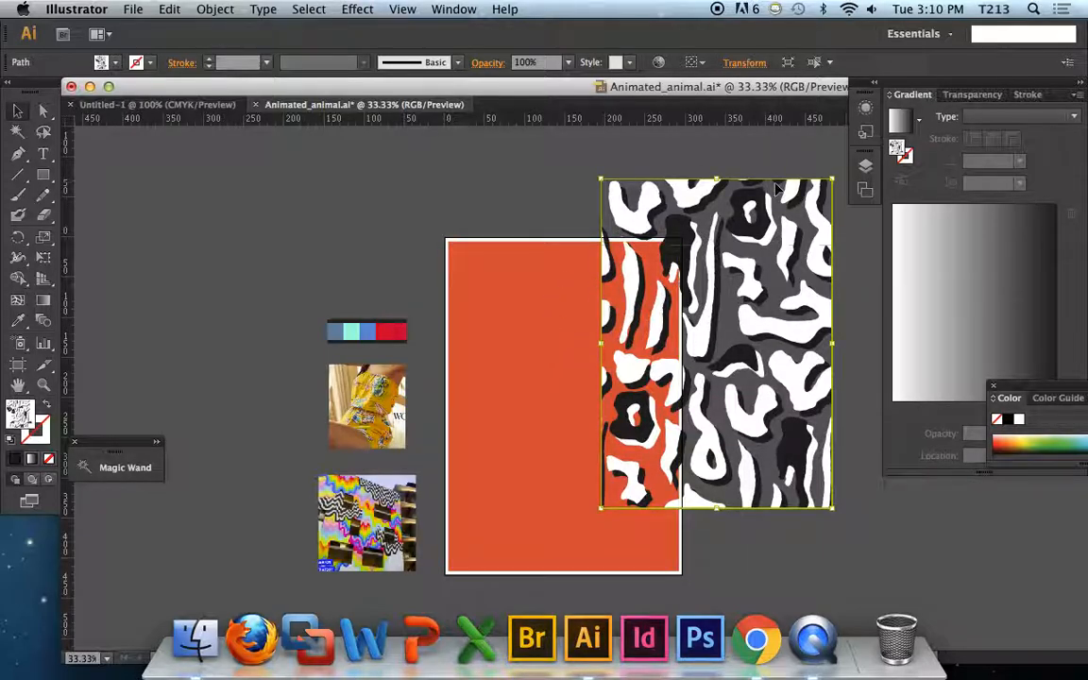
pyautogui.hscroll(-3, 778, 191)
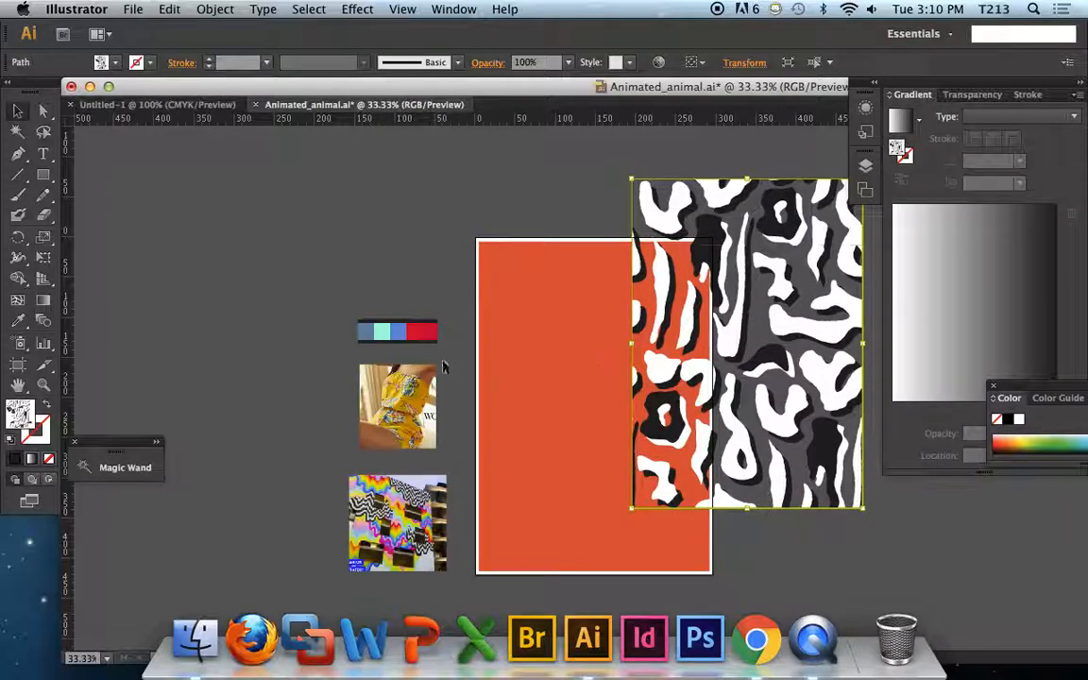
# Step: Place the pattern swatch's source artwork on the canvas left of the artboard and move the pattern rectangle back over the orange background
pyautogui.click(18, 417)
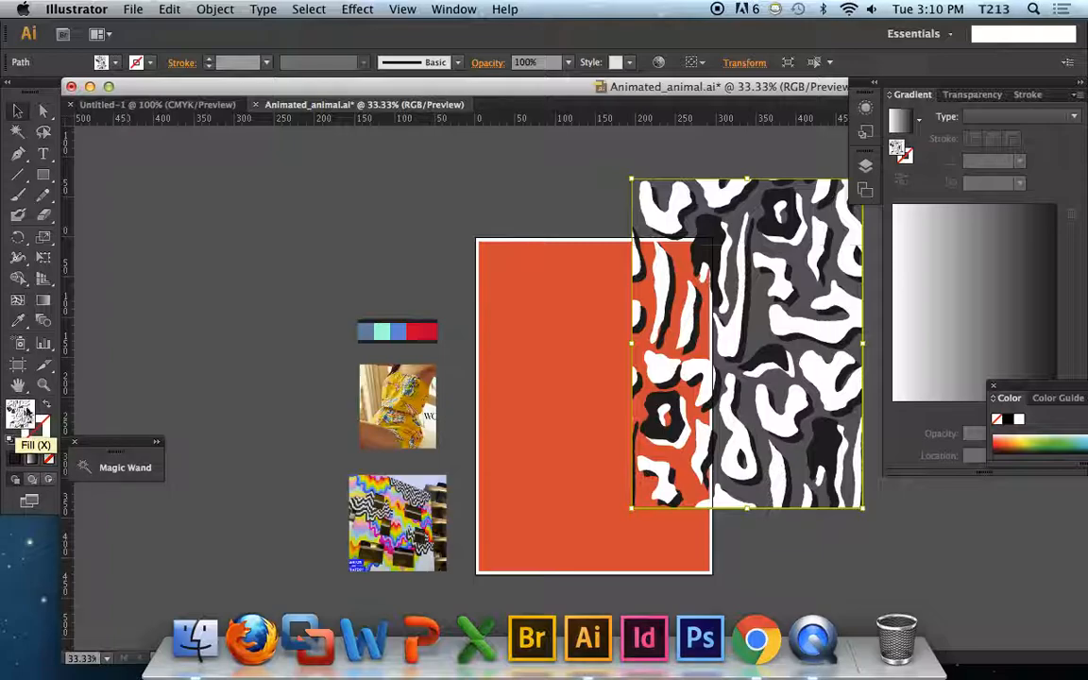
pyautogui.moveTo(20, 419); pyautogui.dragTo(277, 346)
pyautogui.moveTo(776, 299); pyautogui.dragTo(639, 273)
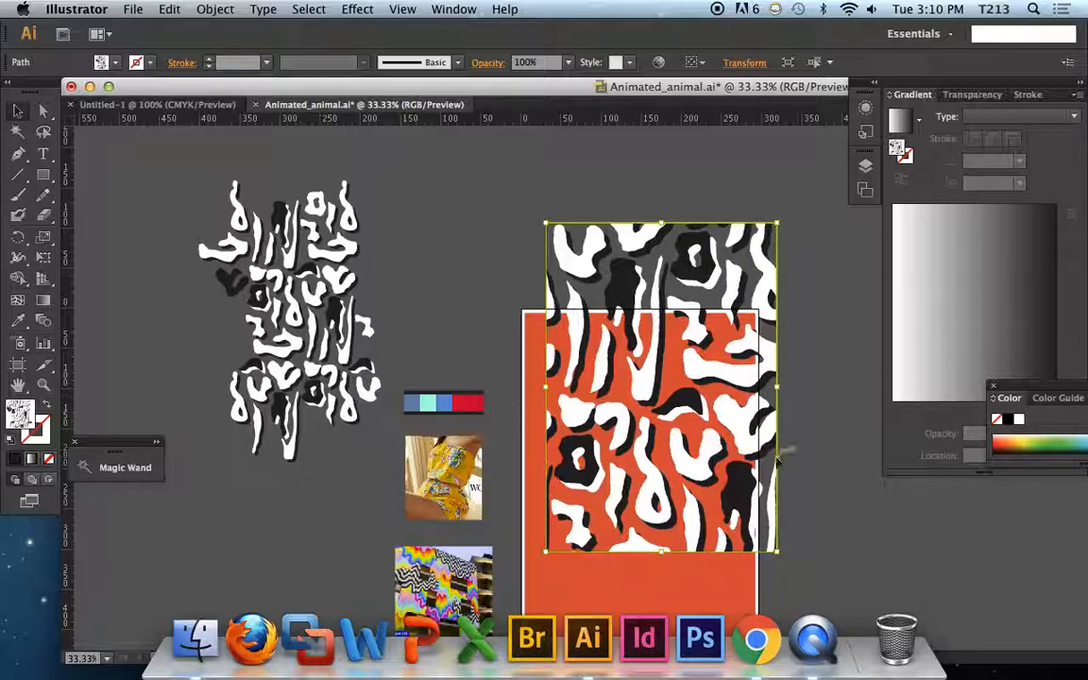
# Step: Examine the extracted pattern artwork group up close, checking its shapes and the unfilled bounding rectangle that defines the repeat
pyautogui.click(747, 214)
pyautogui.click(595, 259)
pyautogui.click(305, 253)
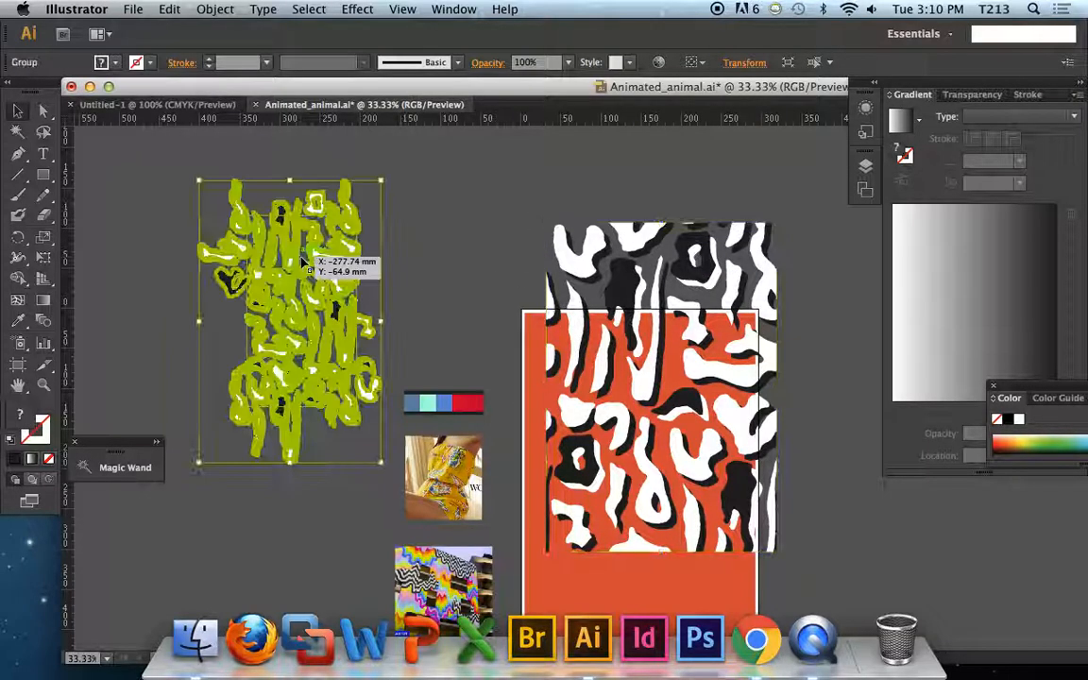
pyautogui.click(449, 247)
pyautogui.press('z')
pyautogui.moveTo(154, 141); pyautogui.dragTo(412, 456)
pyautogui.press('v')
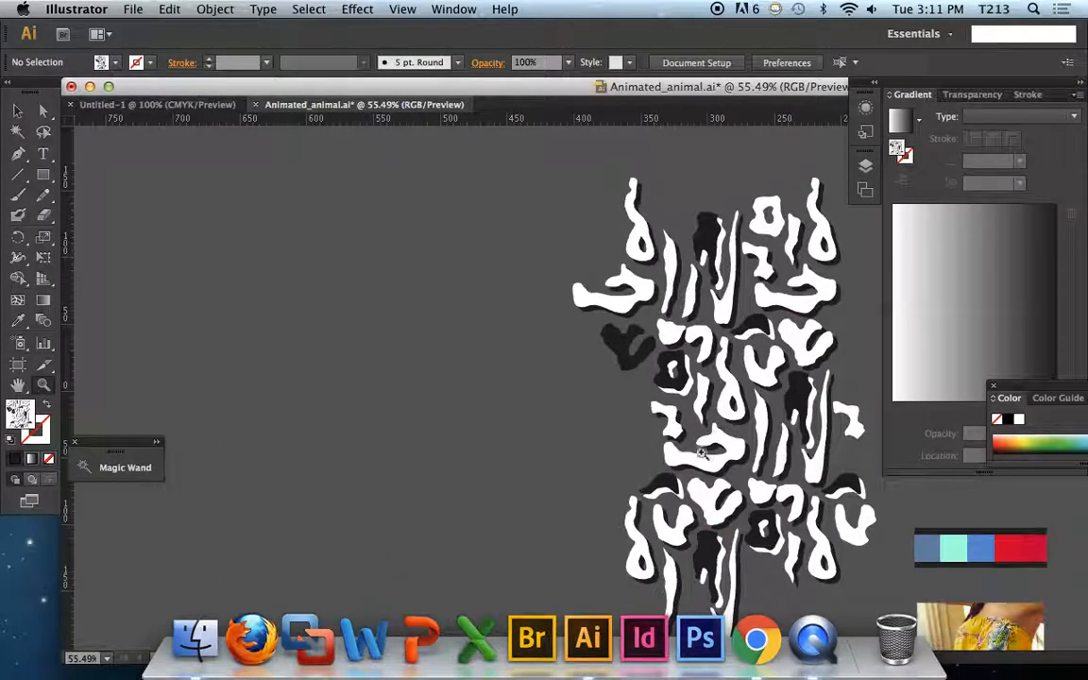
pyautogui.click(656, 395)
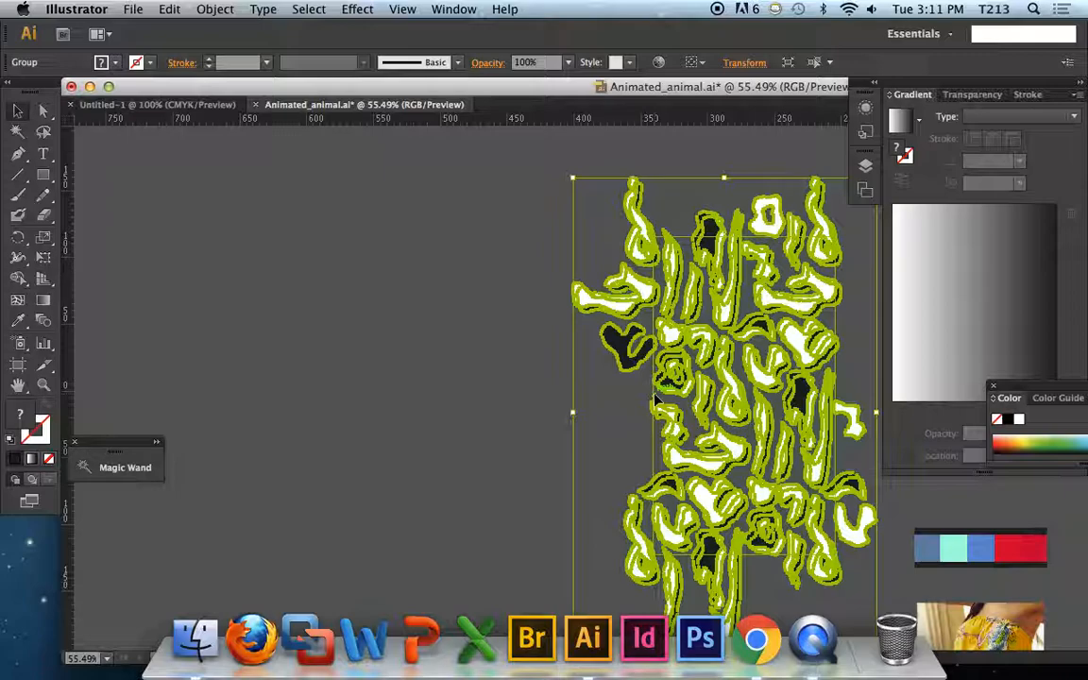
pyautogui.click(599, 406)
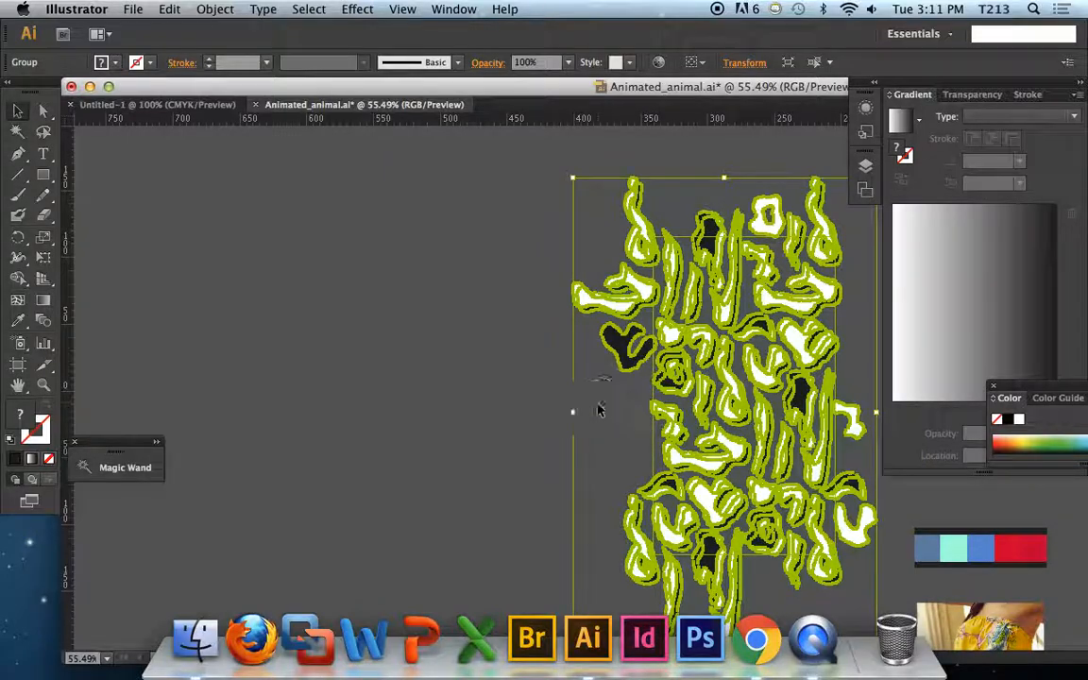
pyautogui.click(671, 424)
pyautogui.click(594, 461)
pyautogui.click(663, 332)
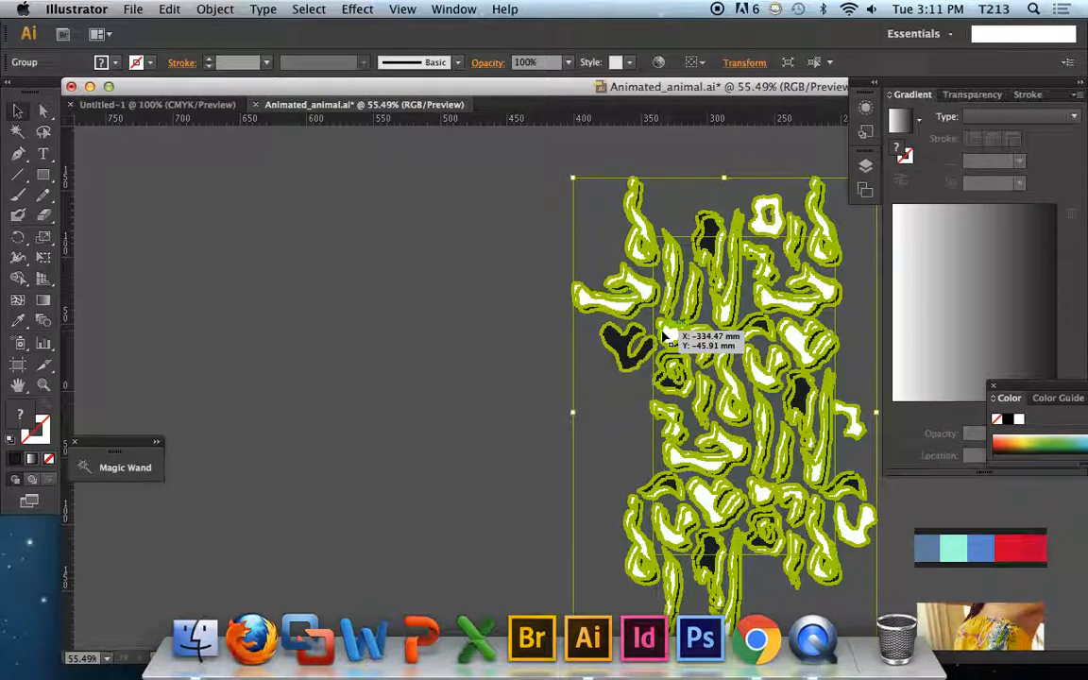
pyautogui.click(601, 454)
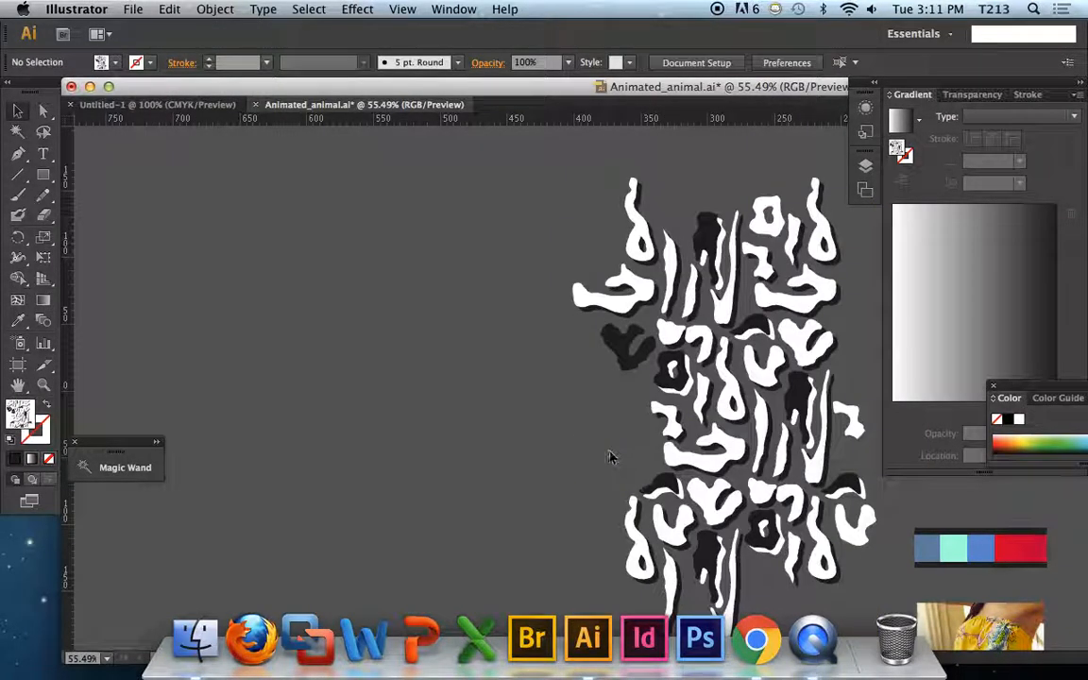
pyautogui.click(690, 465)
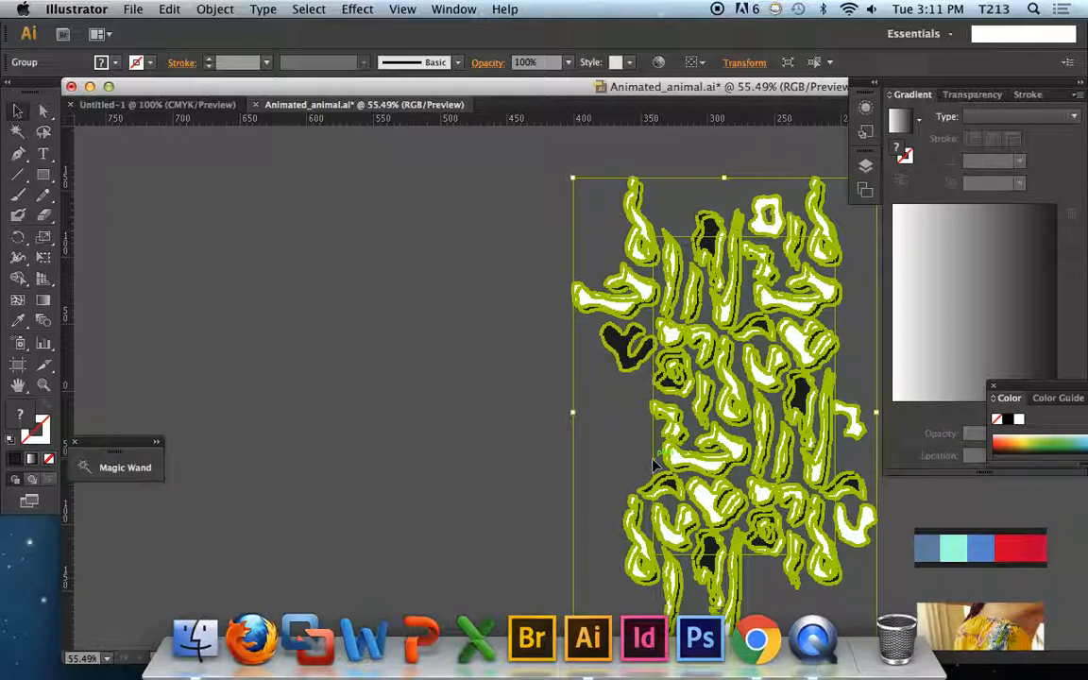
pyautogui.click(600, 444)
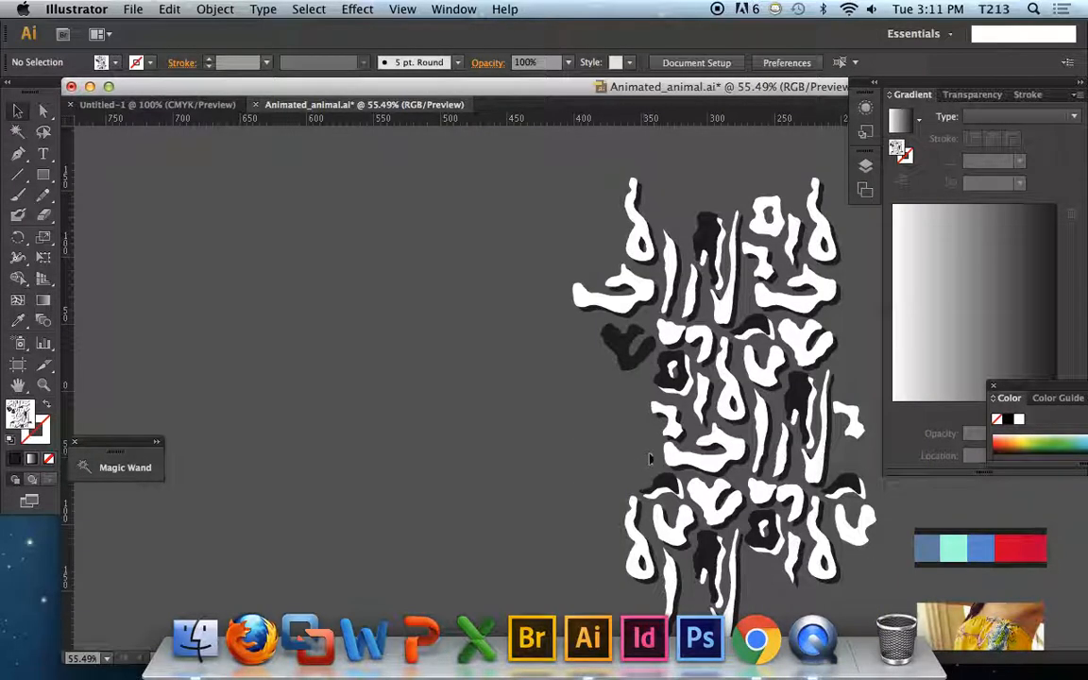
# Step: Isolate the extracted pattern artwork's group and fill its invisible bounding rectangle with orange
pyautogui.click(655, 458)
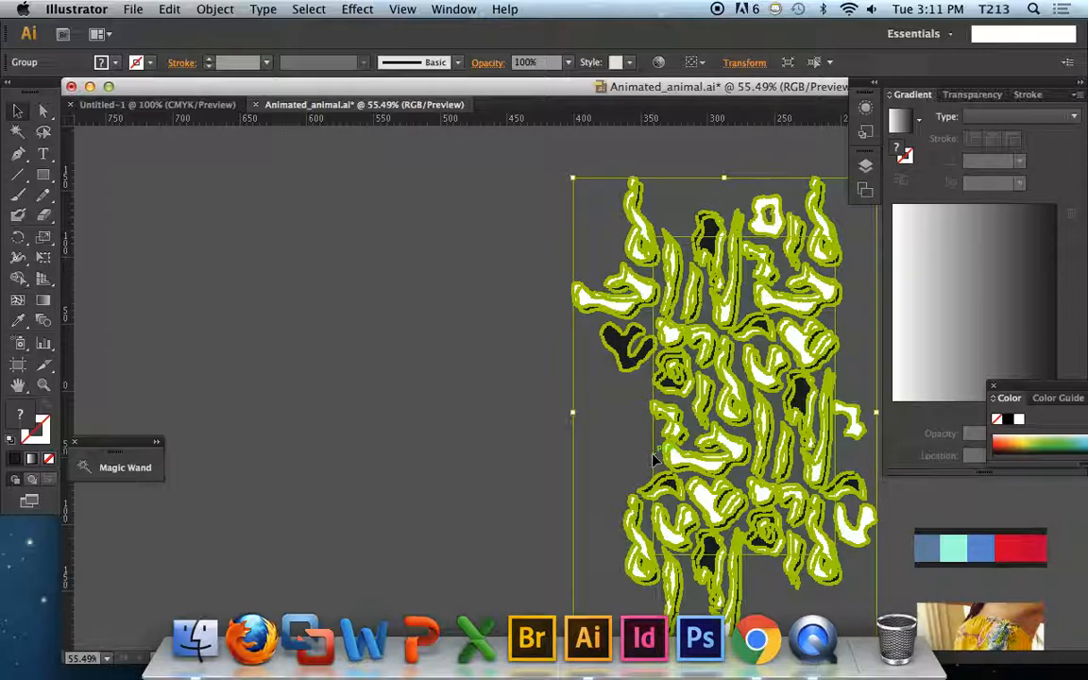
pyautogui.doubleClick(657, 460)
pyautogui.click(657, 460)
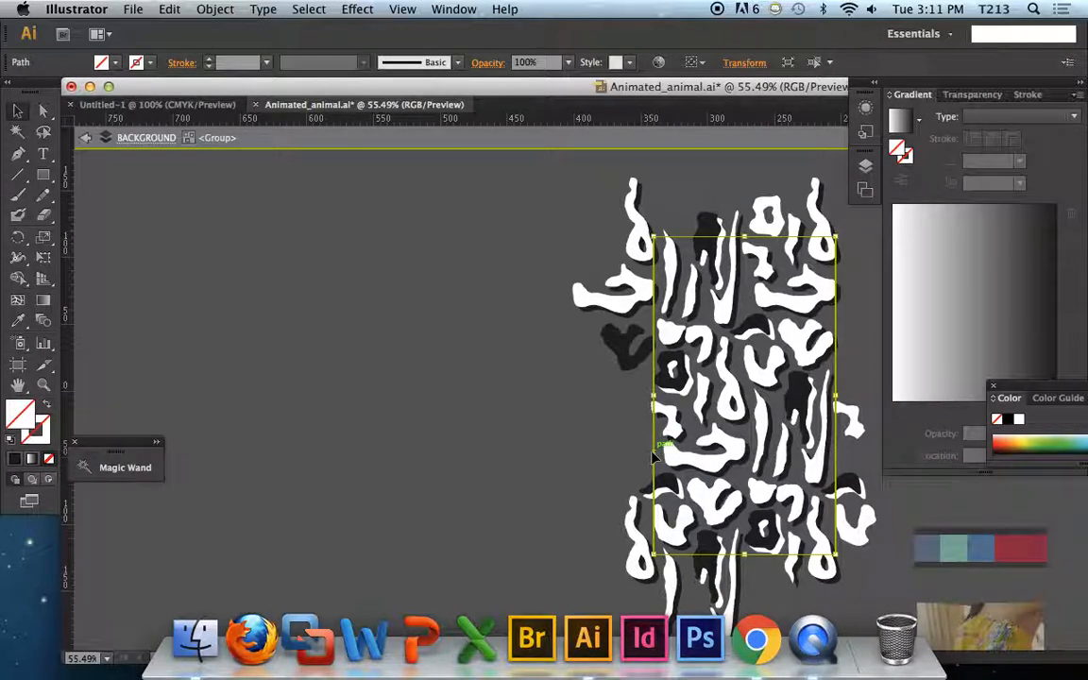
pyautogui.click(42, 427)
pyautogui.click(1001, 448)
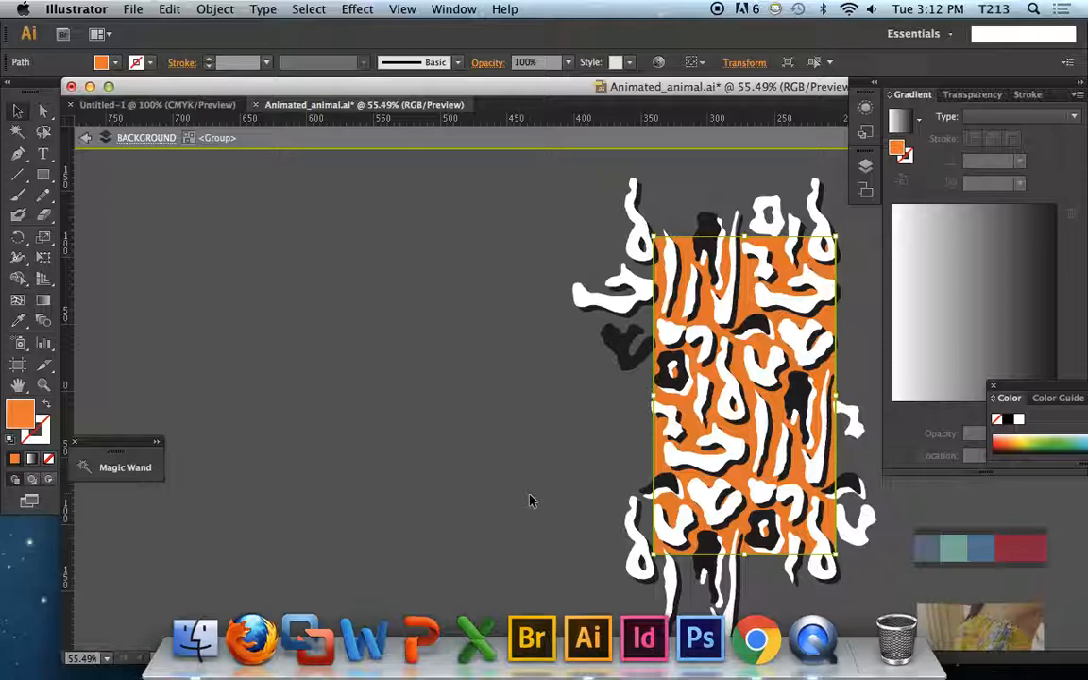
pyautogui.scroll(-3, 491, 510)
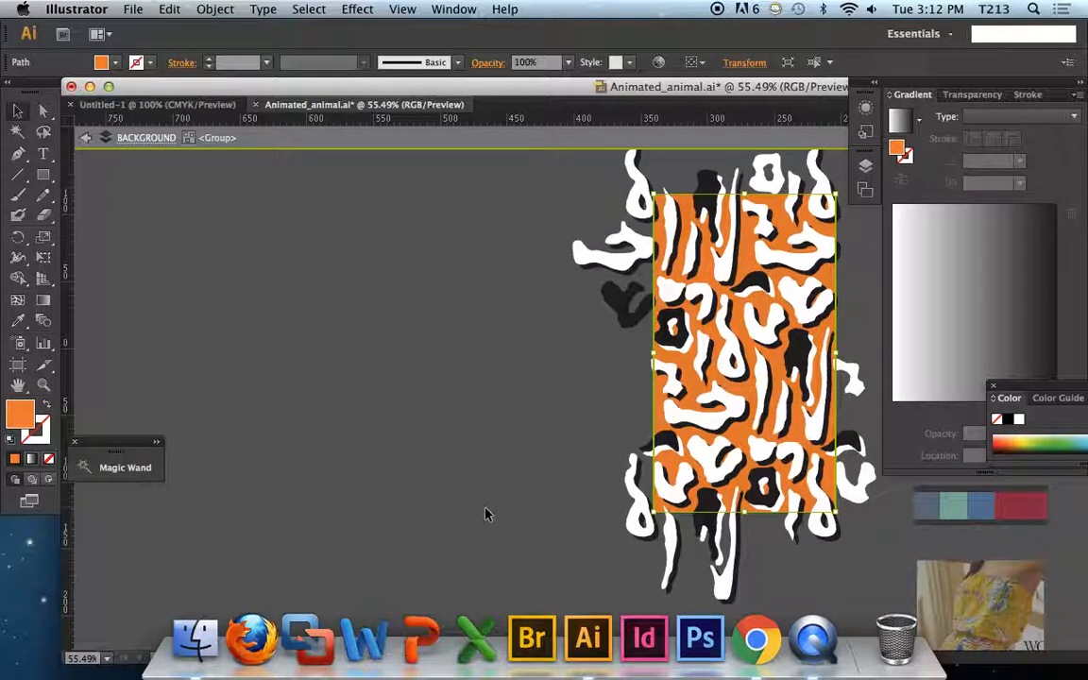
# Step: Leave the isolated group, show the swatches beside the canvas, and save the orange repeat tile artwork as a new pattern swatch
pyautogui.click(420, 453)
pyautogui.hscroll(3, 713, 434)
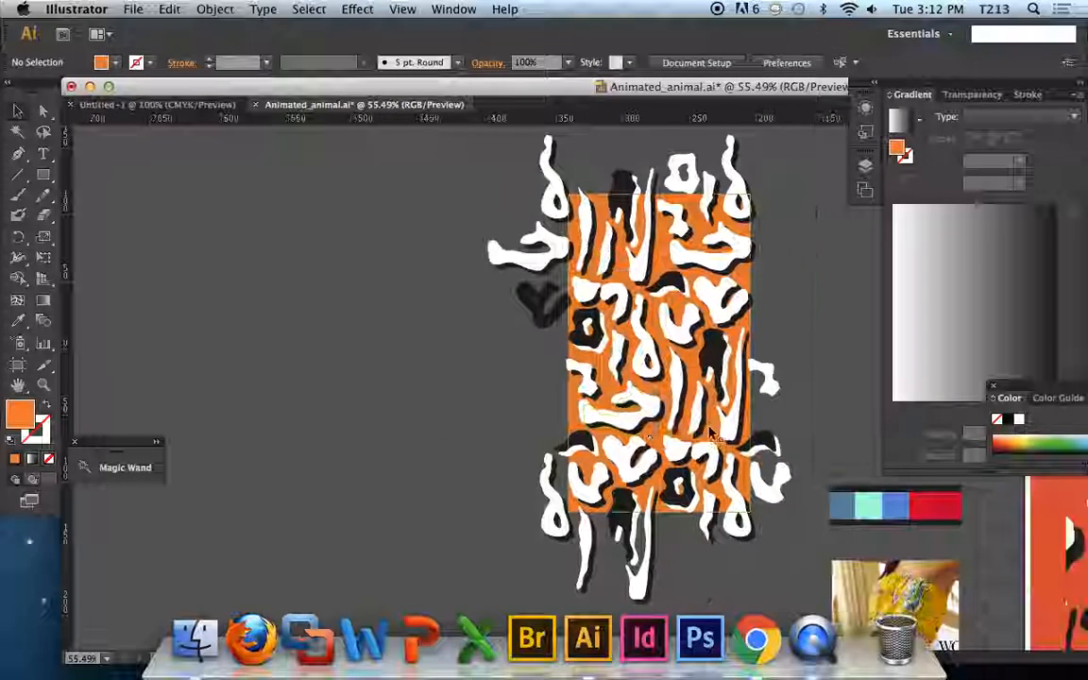
pyautogui.click(599, 417)
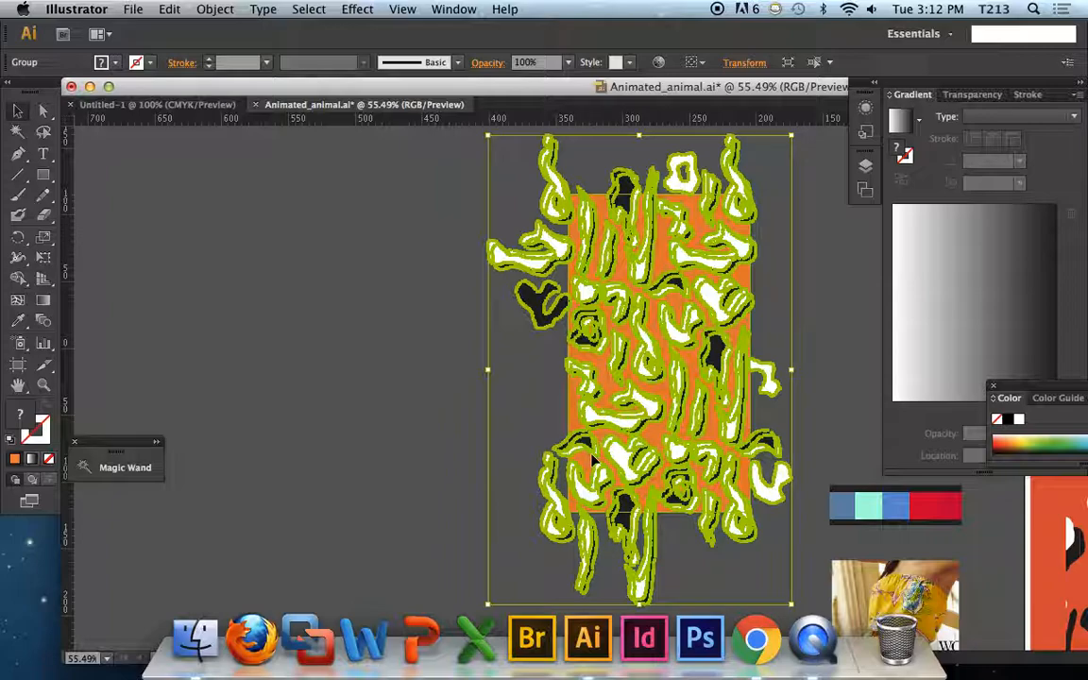
pyautogui.click(452, 10)
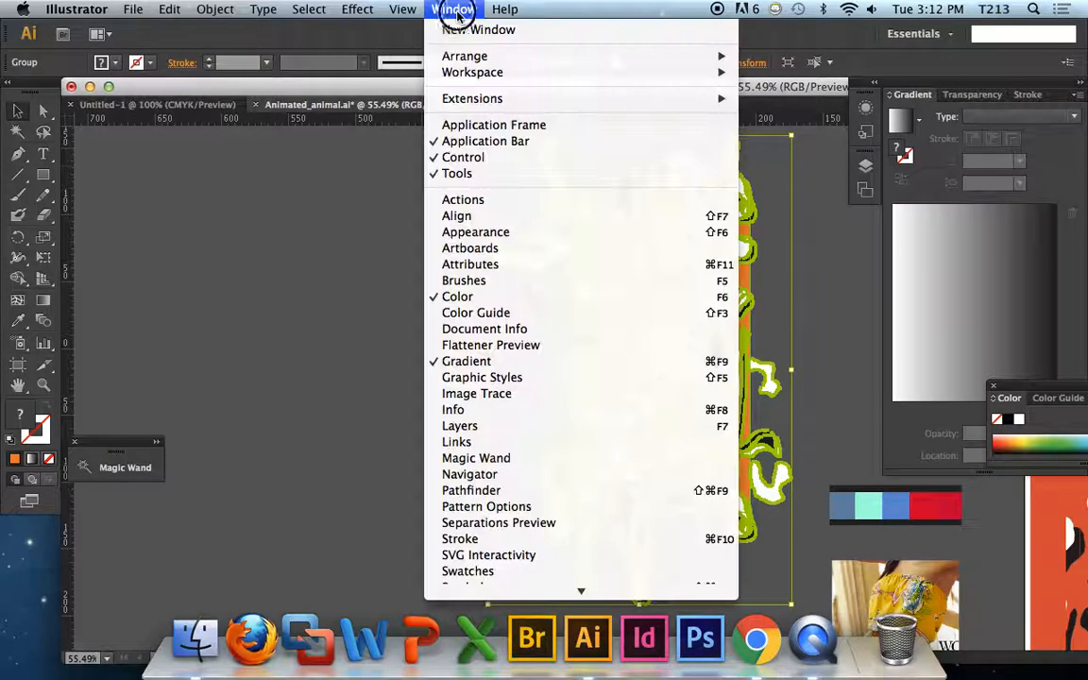
pyautogui.click(563, 572)
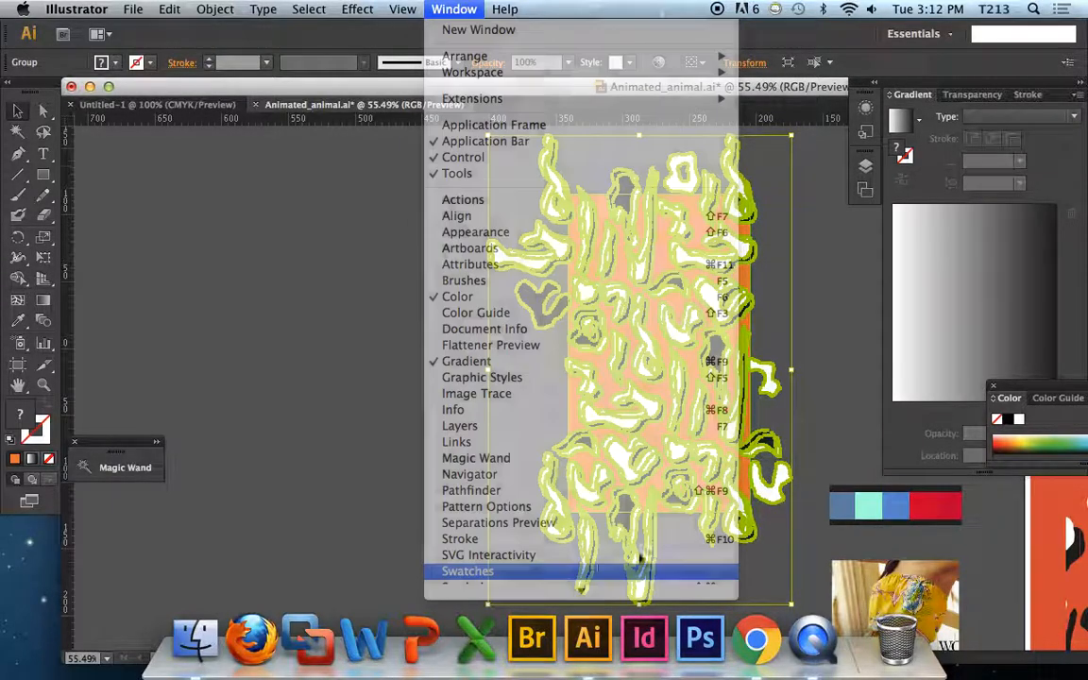
pyautogui.moveTo(998, 227); pyautogui.dragTo(171, 309)
pyautogui.moveTo(501, 384); pyautogui.dragTo(193, 383)
pyautogui.moveTo(546, 357); pyautogui.dragTo(200, 368)
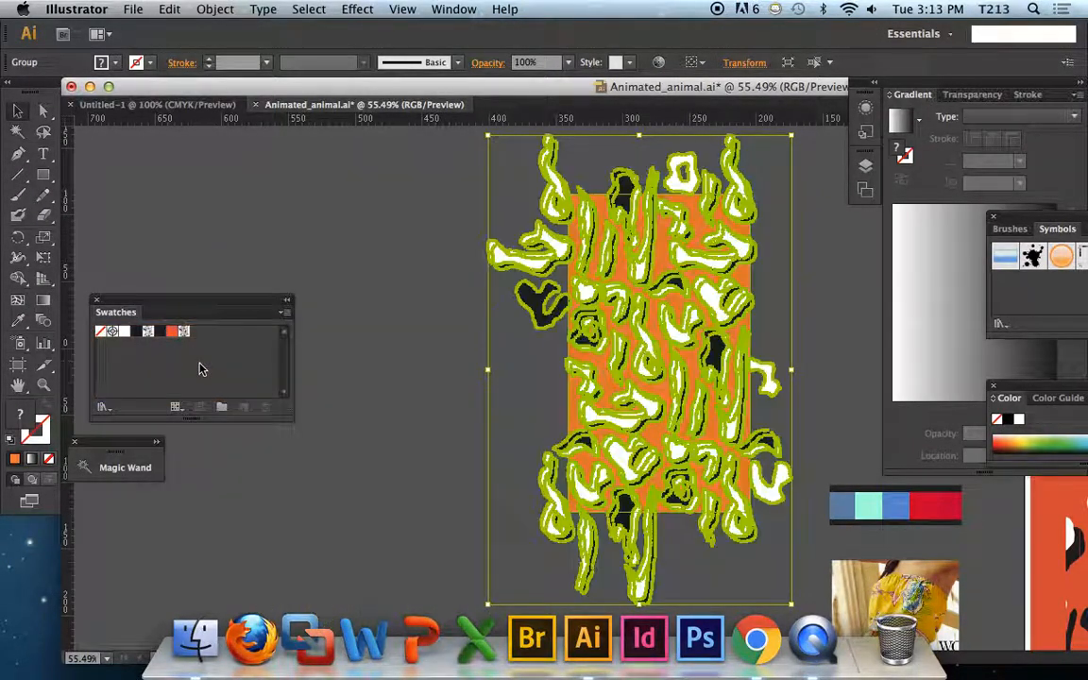
pyautogui.click(377, 353)
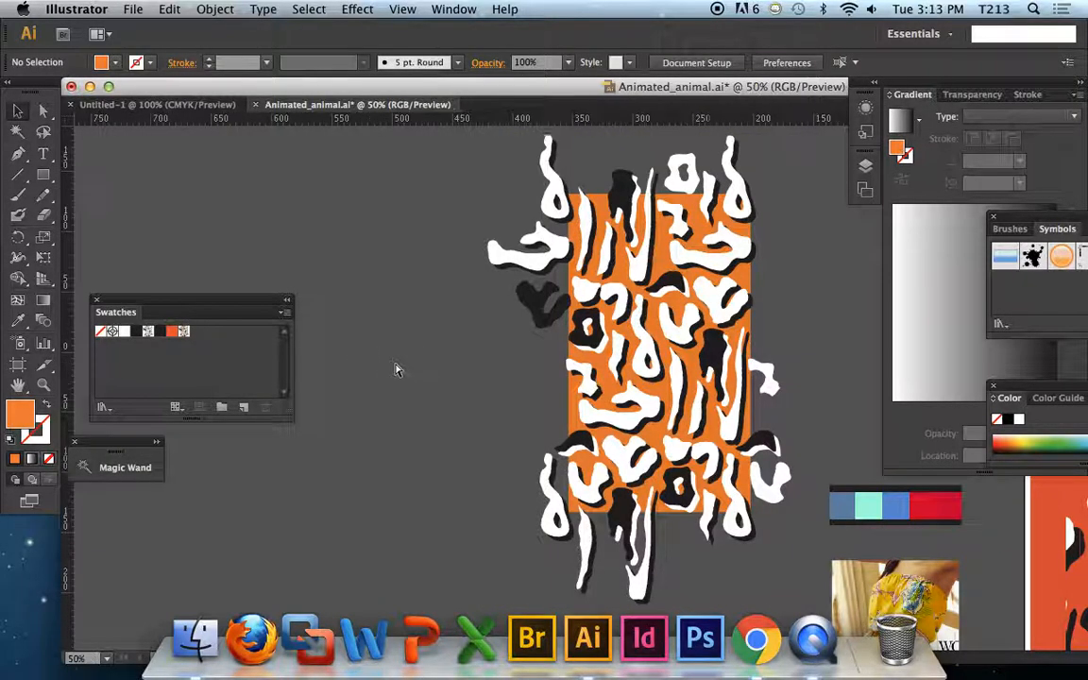
# Step: Fill the black-and-white pattern rectangle with the new orange pattern swatch and move it up over the artboard
pyautogui.press('super+minus')
pyautogui.press('super+minus')
pyautogui.press('super+minus')
pyautogui.hscroll(5, 420, 365)
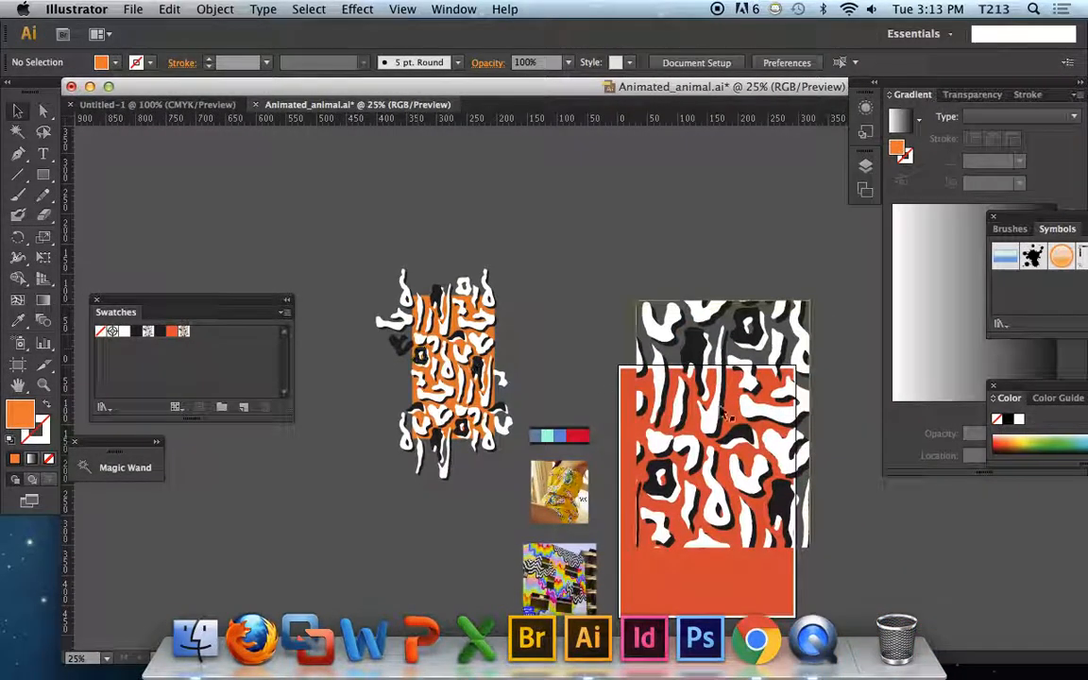
pyautogui.click(752, 385)
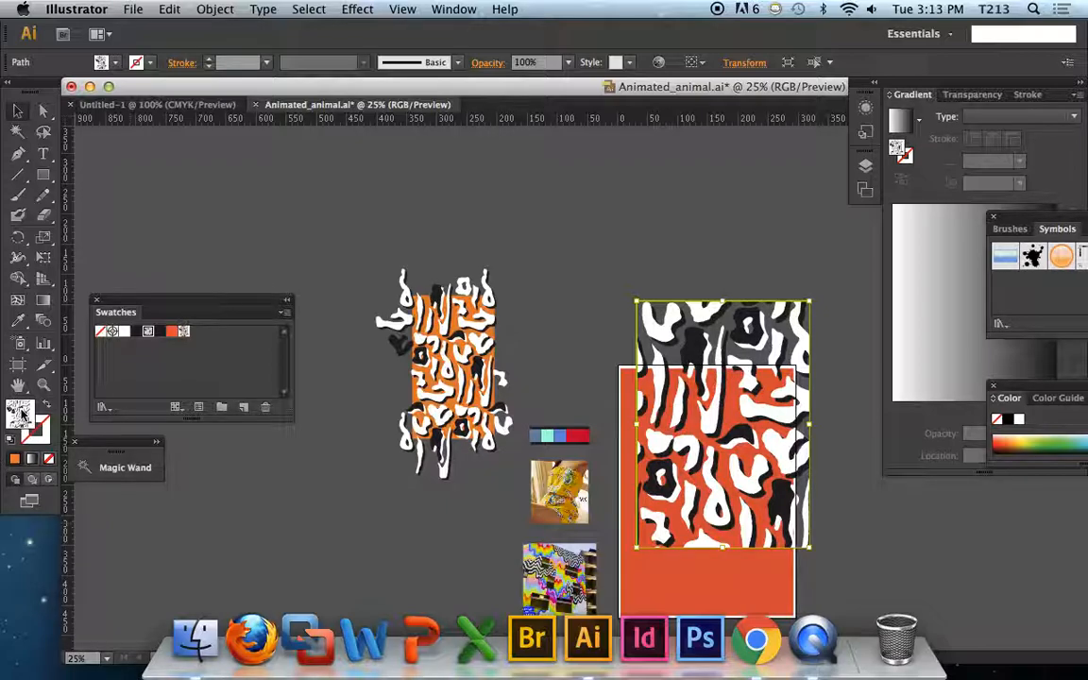
pyautogui.click(185, 332)
pyautogui.moveTo(692, 457); pyautogui.dragTo(686, 369)
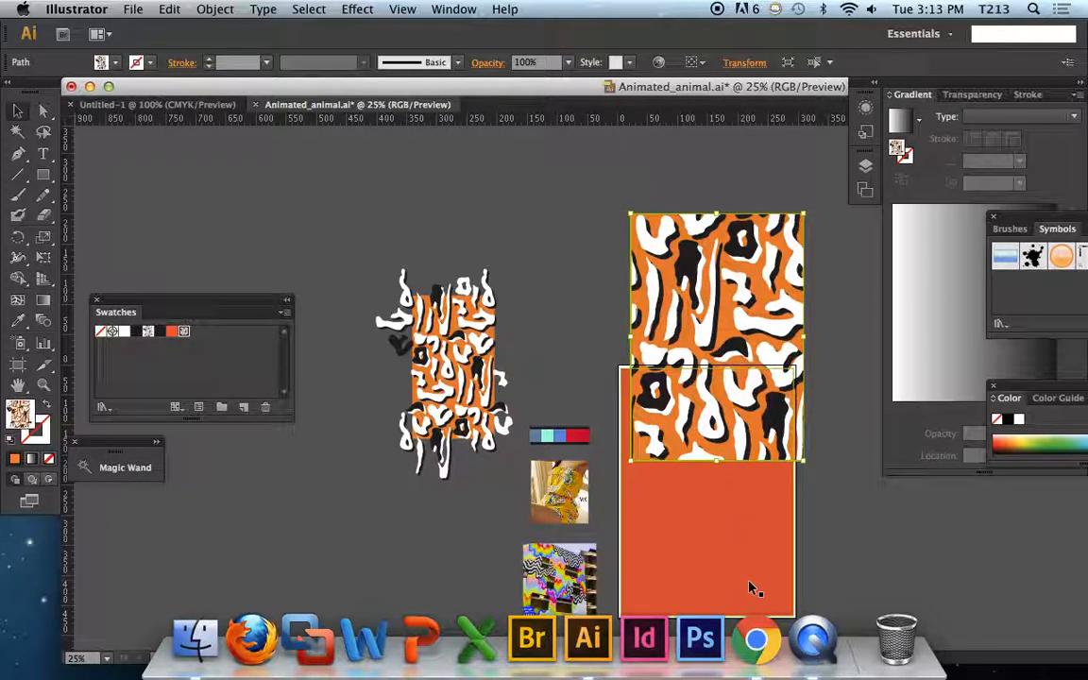
# Step: Delete the orange-red background rectangle on the artboard, move the patterned rectangle slightly higher, and clear the selection
pyautogui.click(751, 583)
pyautogui.press('Delete')
pyautogui.moveTo(678, 312); pyautogui.dragTo(672, 278)
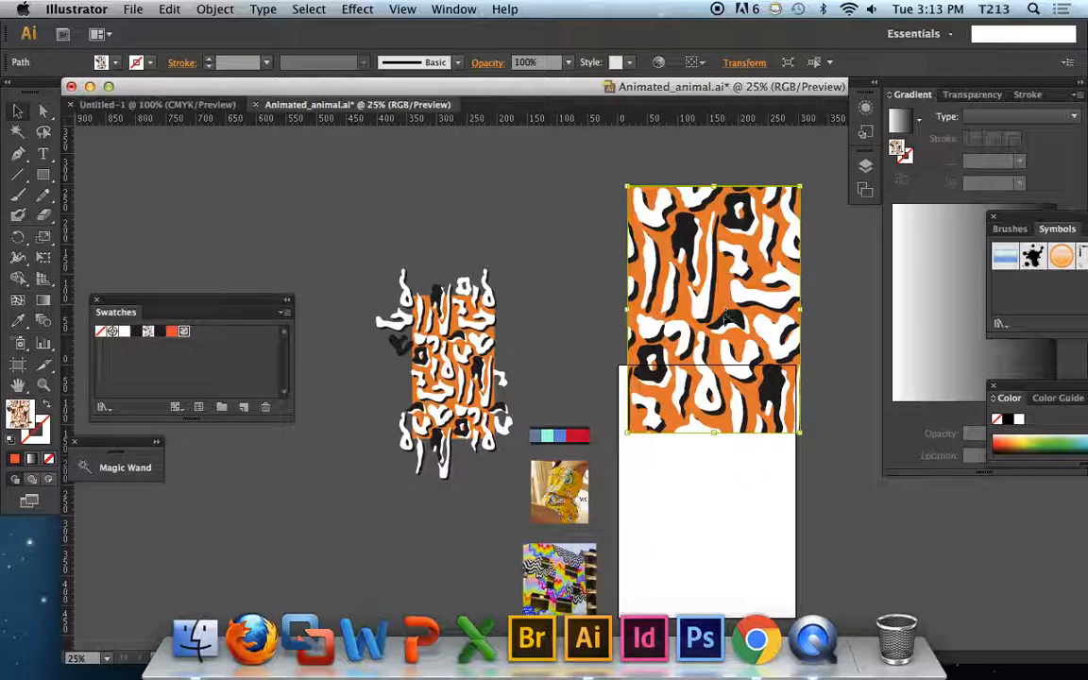
pyautogui.click(461, 342)
pyautogui.click(554, 317)
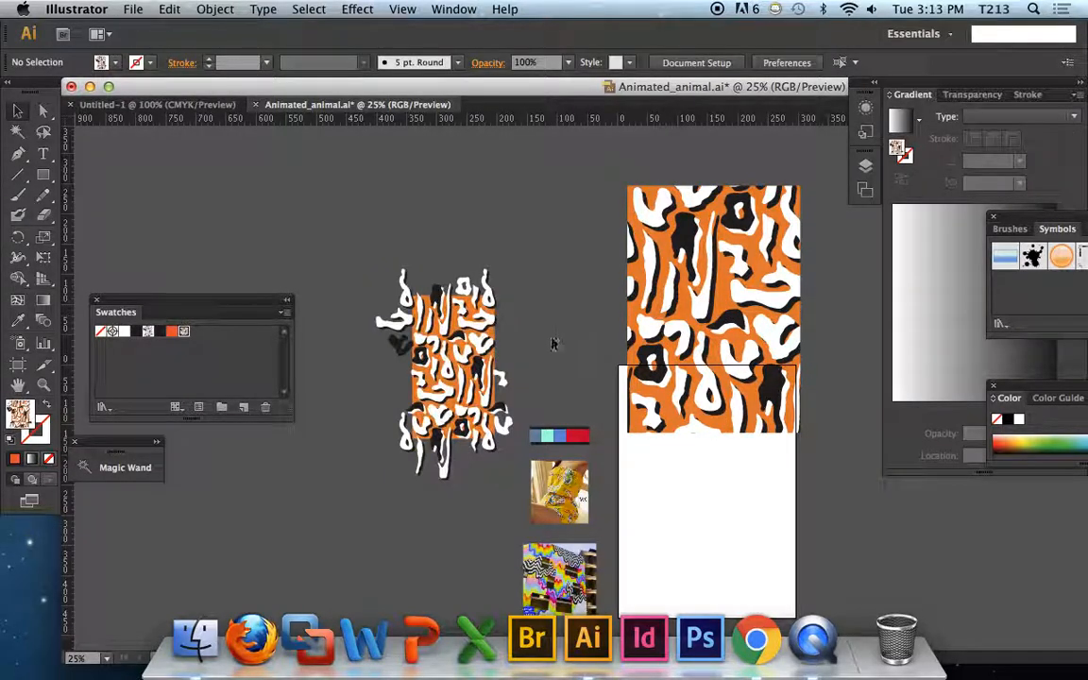
# Step: Draw a large rectangle covering the extracted tile artwork, fill it with the orange-red swatch, and send it to the back
pyautogui.press('m')
pyautogui.moveTo(318, 216); pyautogui.dragTo(590, 461)
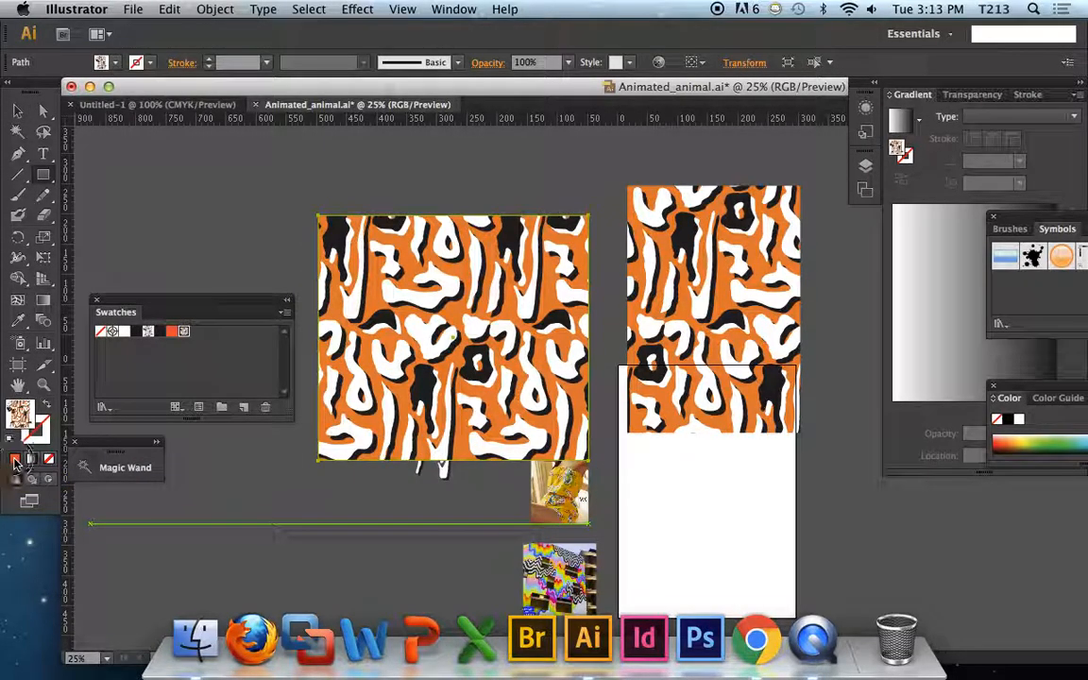
pyautogui.press('v')
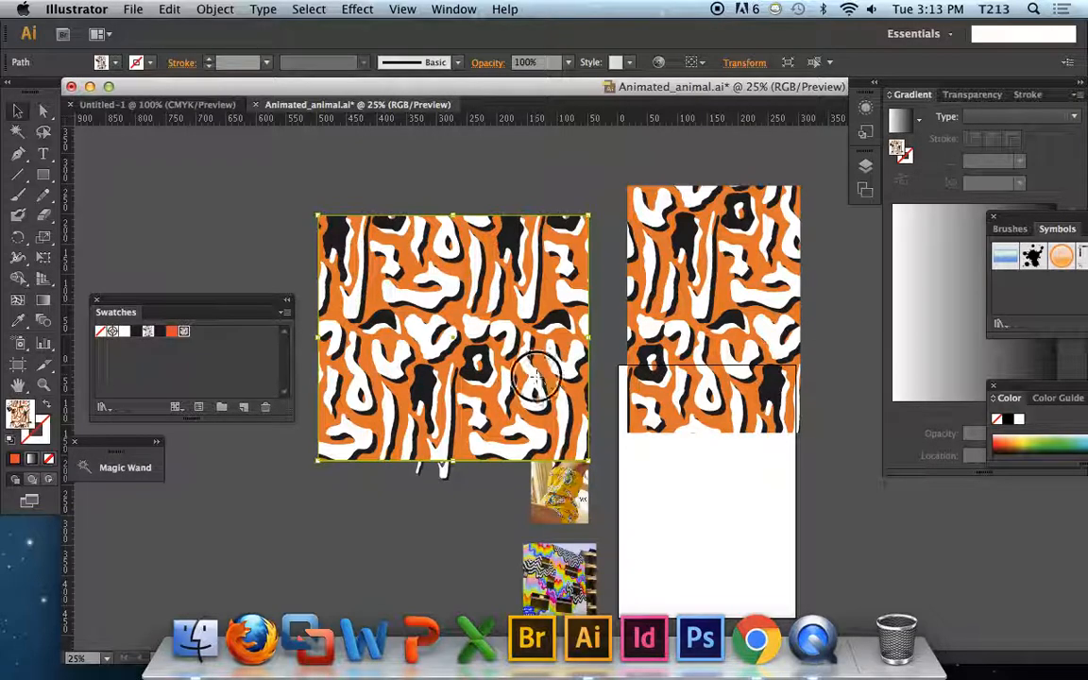
pyautogui.moveTo(536, 376); pyautogui.dragTo(538, 383)
pyautogui.click(171, 331)
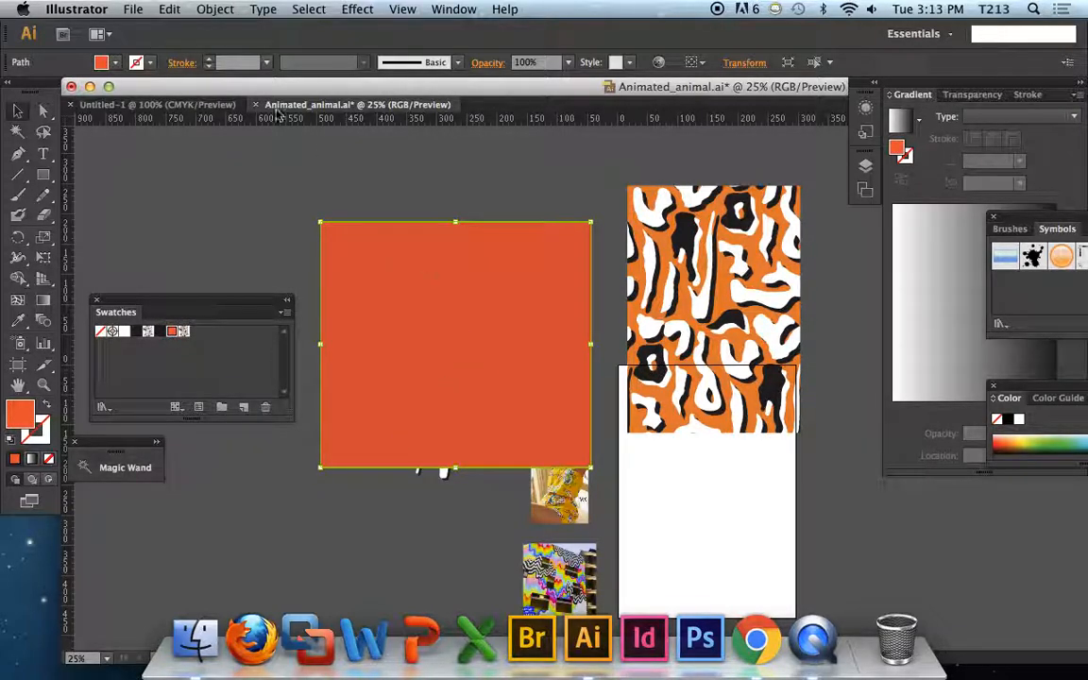
pyautogui.click(216, 8)
pyautogui.moveTo(274, 45)
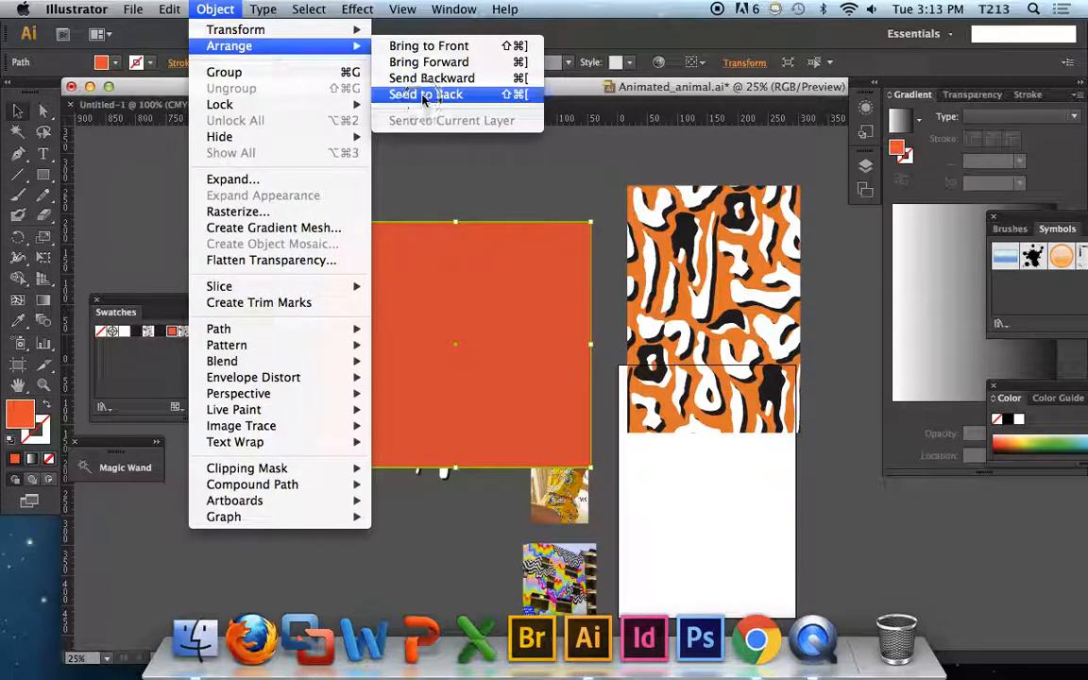
pyautogui.click(424, 96)
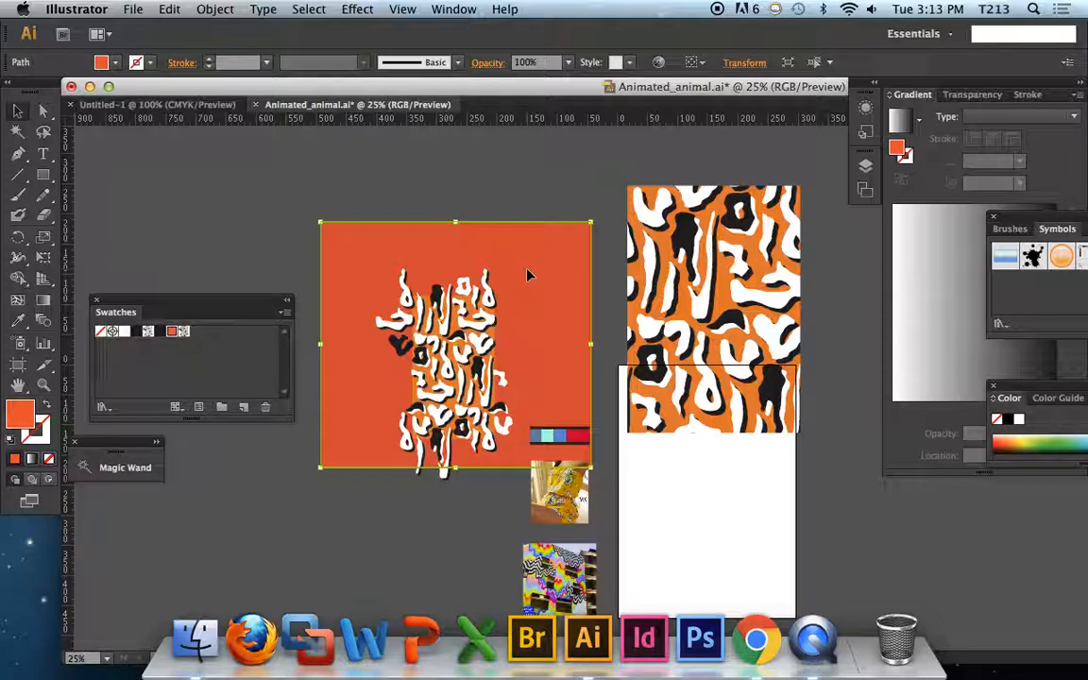
# Step: Delete the extracted tile artwork and the orange-red rectangle behind it
pyautogui.click(374, 186)
pyautogui.click(419, 344)
pyautogui.press('Delete')
# Step: Move the patterned rectangle off the artboard to the upper left and place the orange pattern swatch's tile artwork on the artboard
pyautogui.moveTo(744, 302); pyautogui.dragTo(788, 376)
pyautogui.moveTo(186, 339); pyautogui.dragTo(529, 311)
pyautogui.scroll(-2, 444, 378)
pyautogui.moveTo(183, 331); pyautogui.dragTo(767, 408)
pyautogui.moveTo(741, 444); pyautogui.dragTo(667, 432)
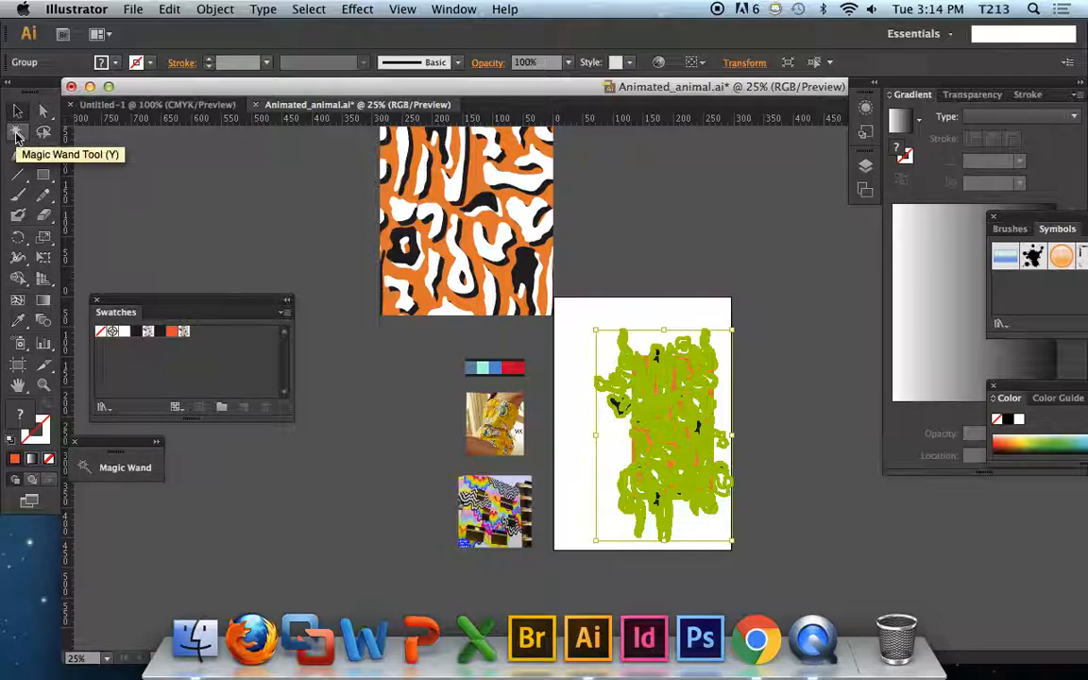
# Step: Set the Magic Wand's fill color tolerance to 0, return to the Selection tool, and deselect the tile artwork
pyautogui.doubleClick(16, 137)
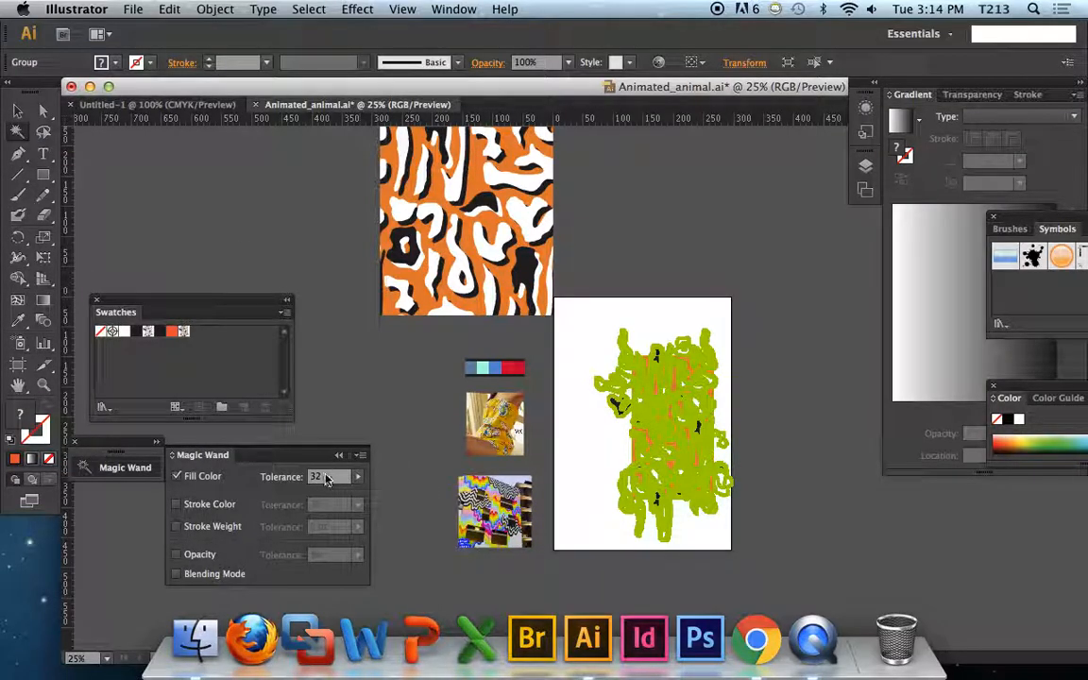
pyautogui.click(358, 478)
pyautogui.moveTo(282, 494); pyautogui.dragTo(253, 502)
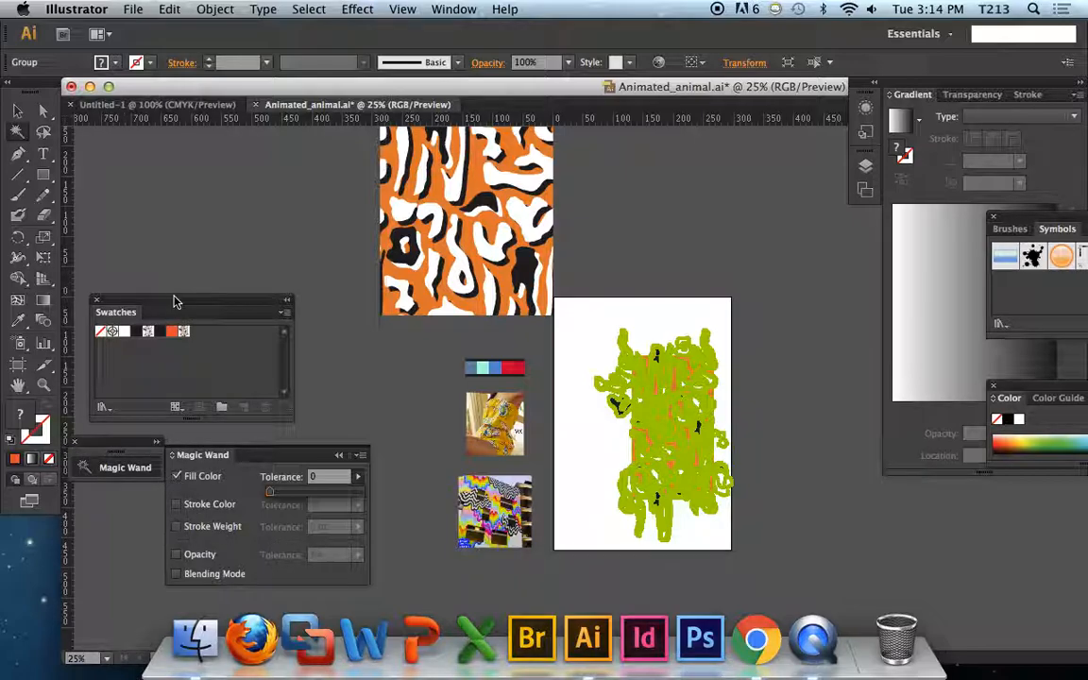
pyautogui.click(17, 111)
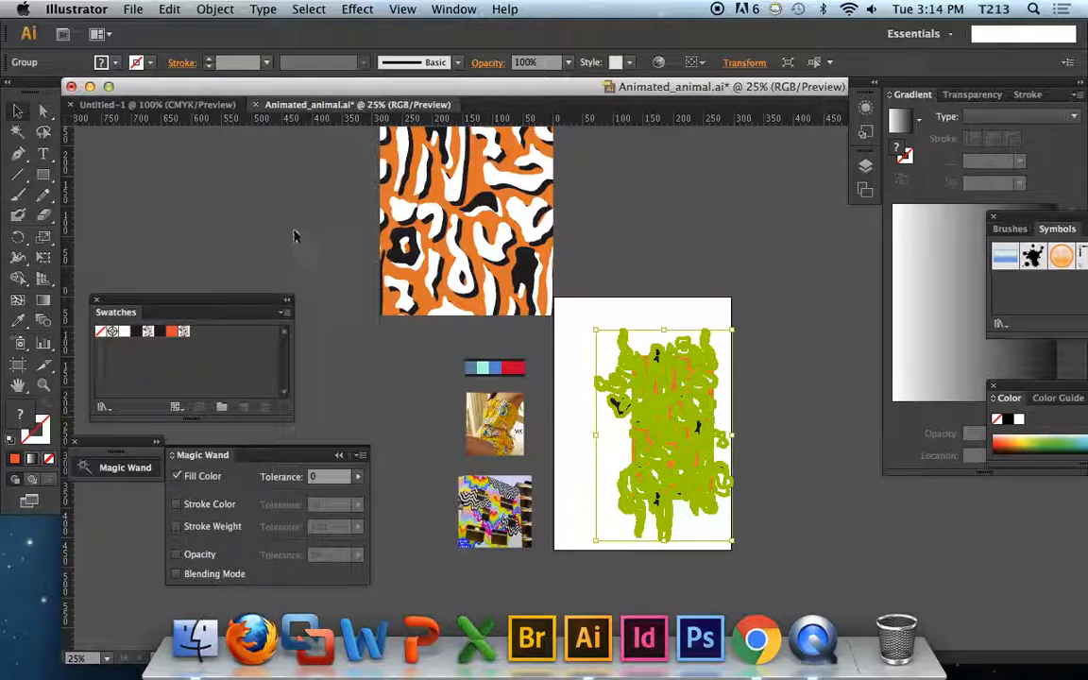
pyautogui.click(283, 230)
# Step: Draw a narrow ellipse about 39 mm wide and 154 mm tall left of the tile, with no fill and an orange-red 1 pt stroke
pyautogui.press('l')
pyautogui.moveTo(583, 365); pyautogui.dragTo(597, 444)
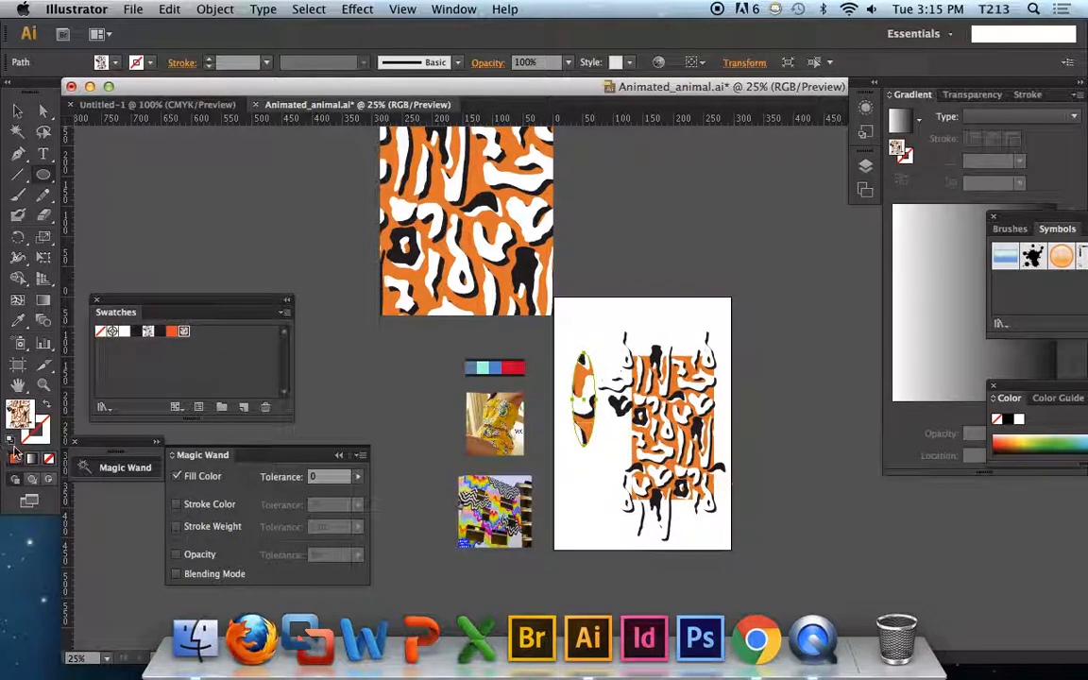
pyautogui.click(48, 459)
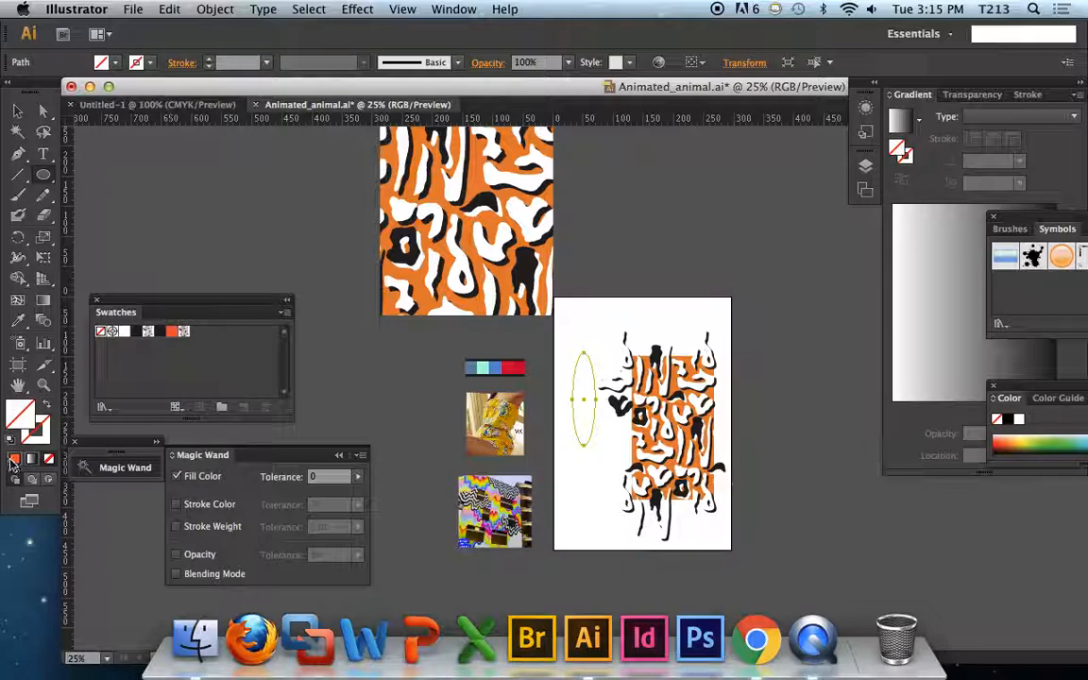
pyautogui.click(14, 459)
pyautogui.click(44, 404)
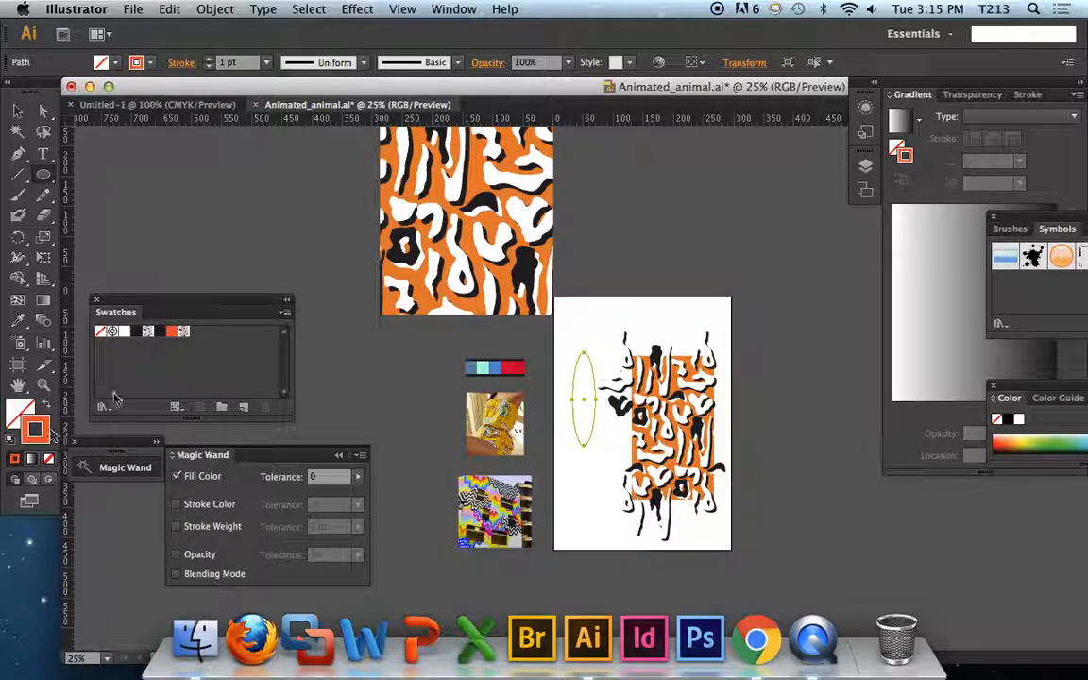
pyautogui.press('v')
pyautogui.click(608, 292)
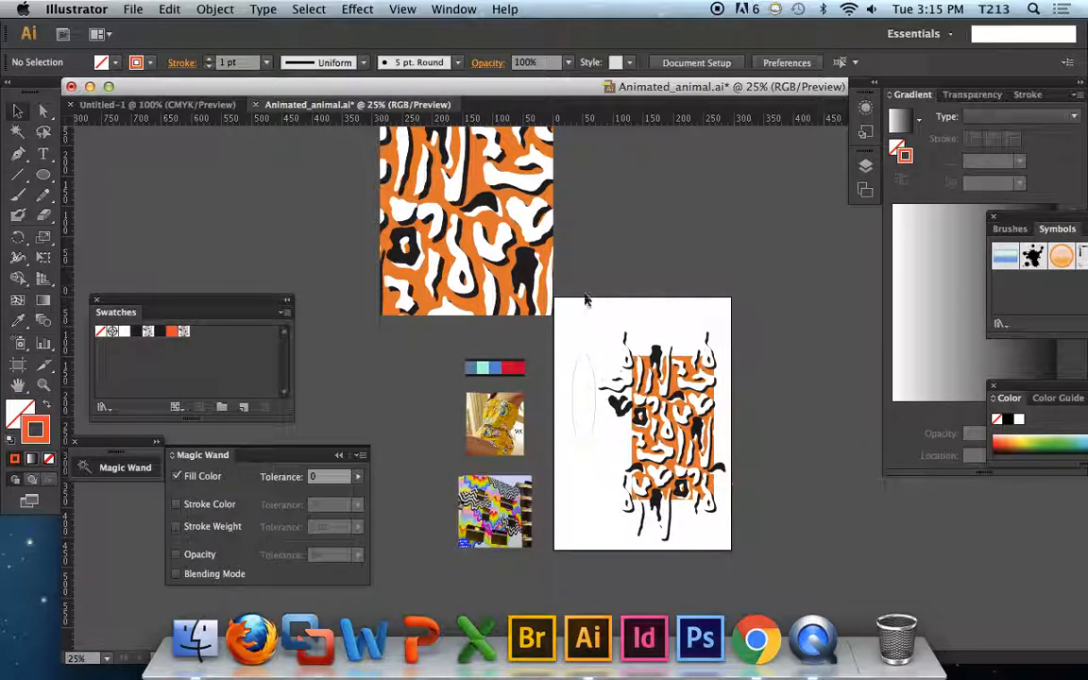
# Step: Expand the ellipse's stroke into a filled shape
pyautogui.click(594, 372)
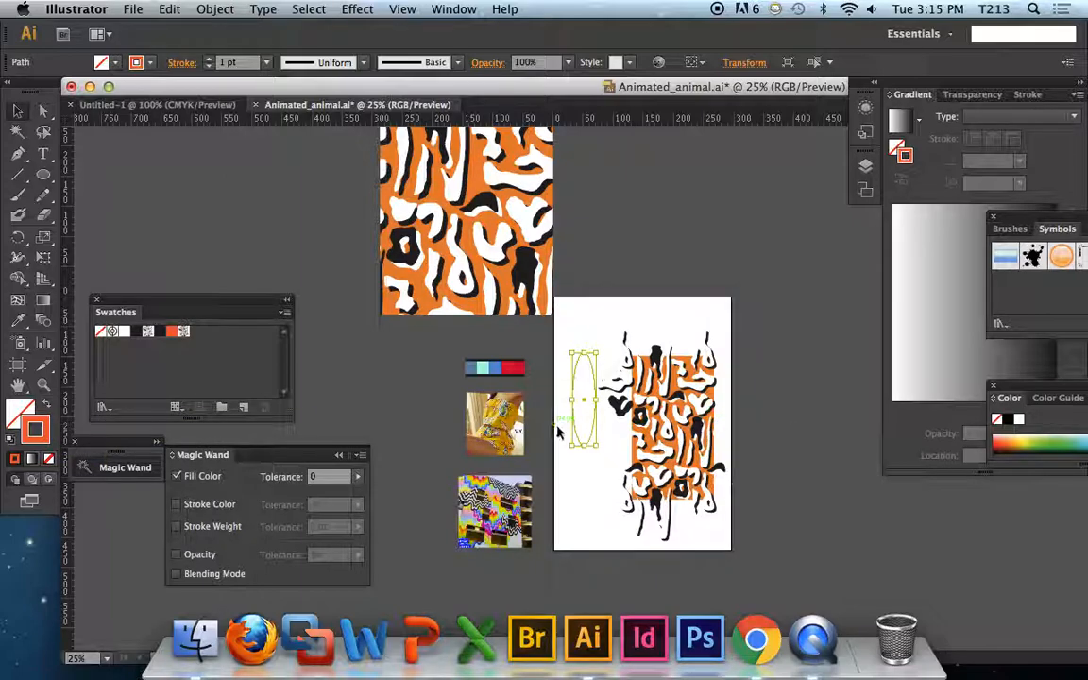
pyautogui.click(216, 12)
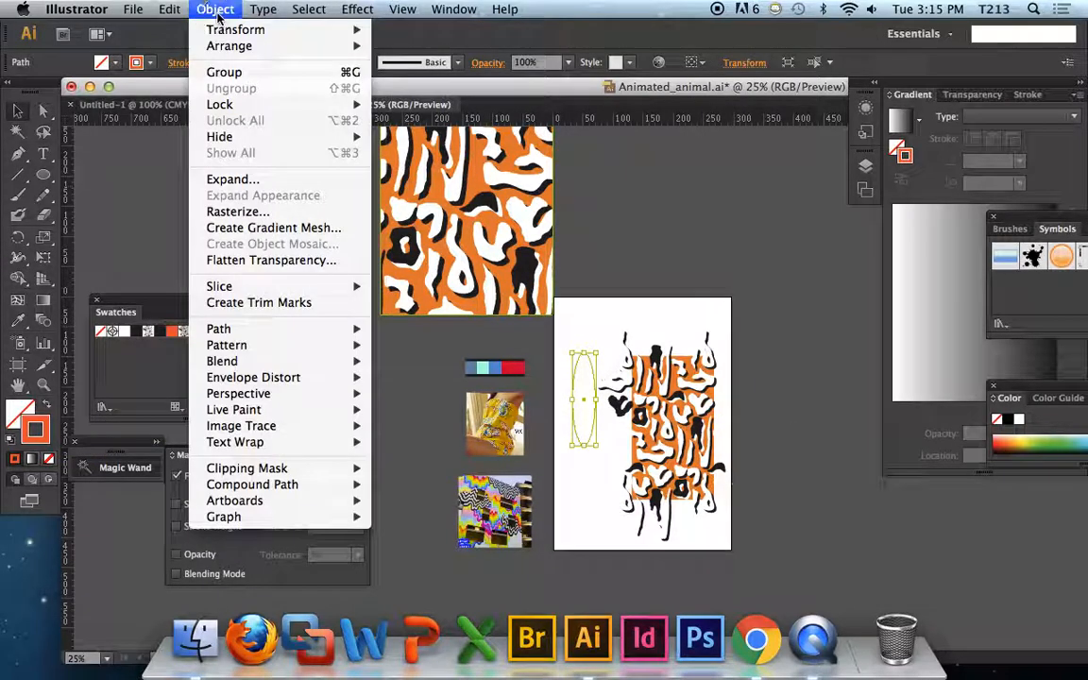
pyautogui.click(265, 182)
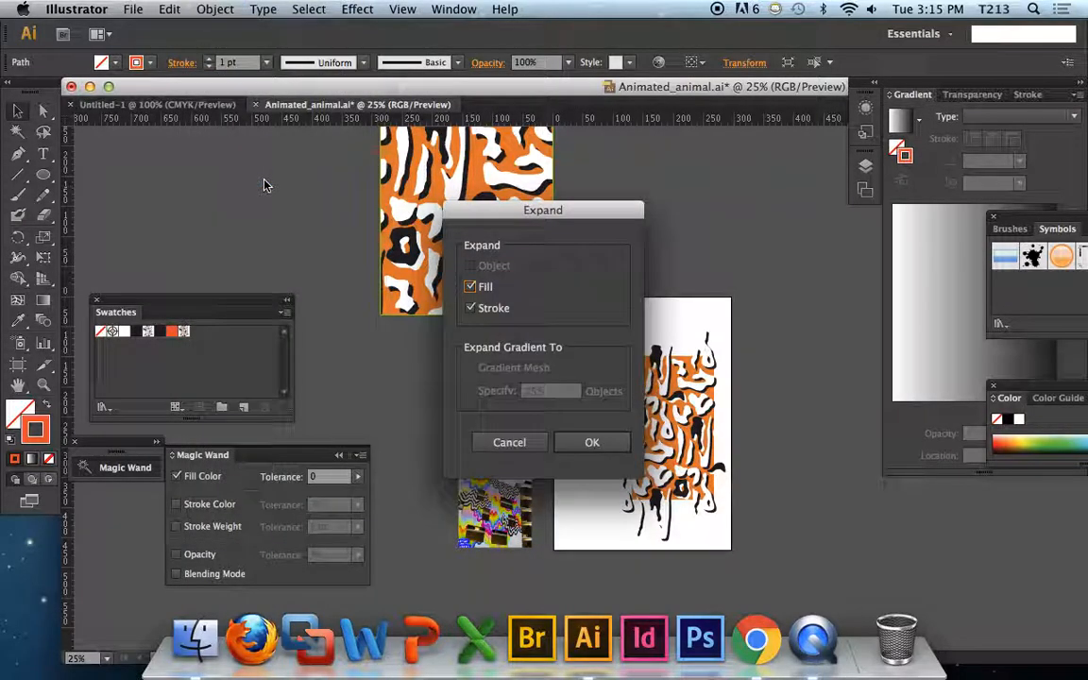
pyautogui.click(471, 287)
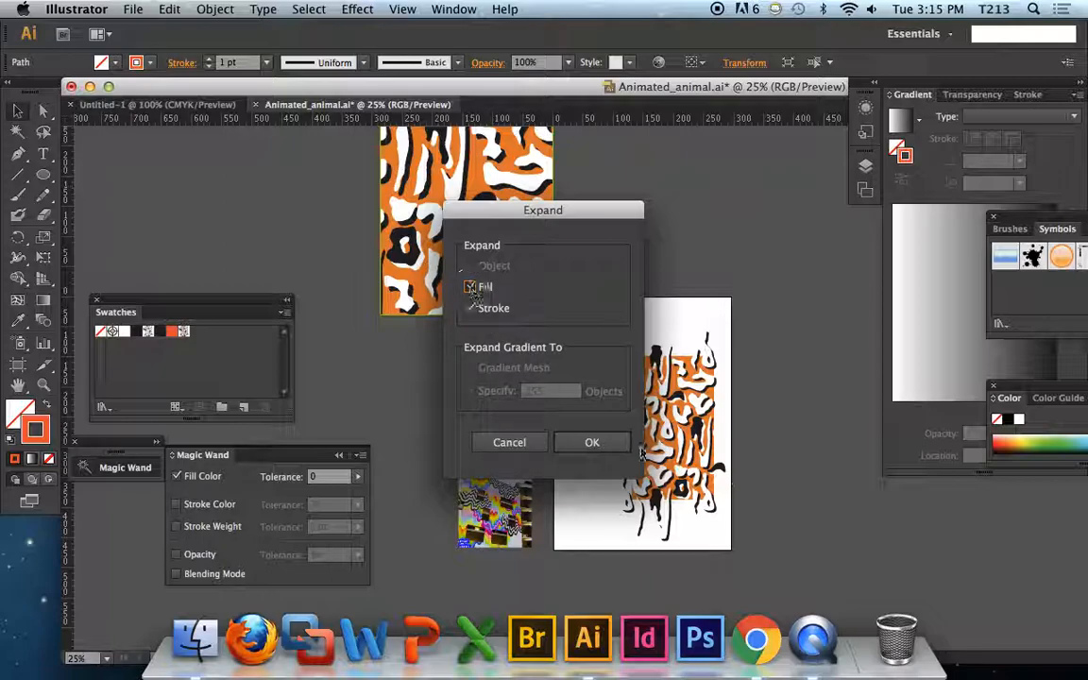
pyautogui.click(591, 443)
pyautogui.click(593, 487)
pyautogui.click(588, 444)
# Step: Examine the ellipse's left edge up close, checking the anchor points and paths of its expanded outline
pyautogui.click(44, 383)
pyautogui.moveTo(545, 364); pyautogui.dragTo(634, 437)
pyautogui.press('a')
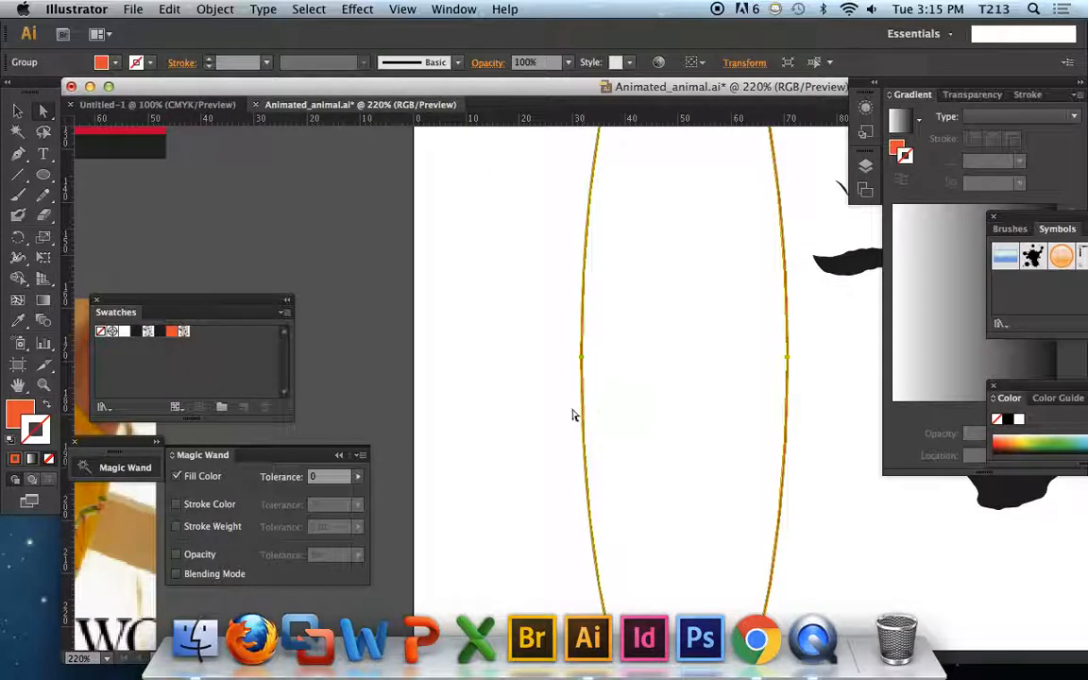
pyautogui.click(547, 394)
pyautogui.press('z')
pyautogui.moveTo(541, 331); pyautogui.dragTo(626, 405)
pyautogui.press('a')
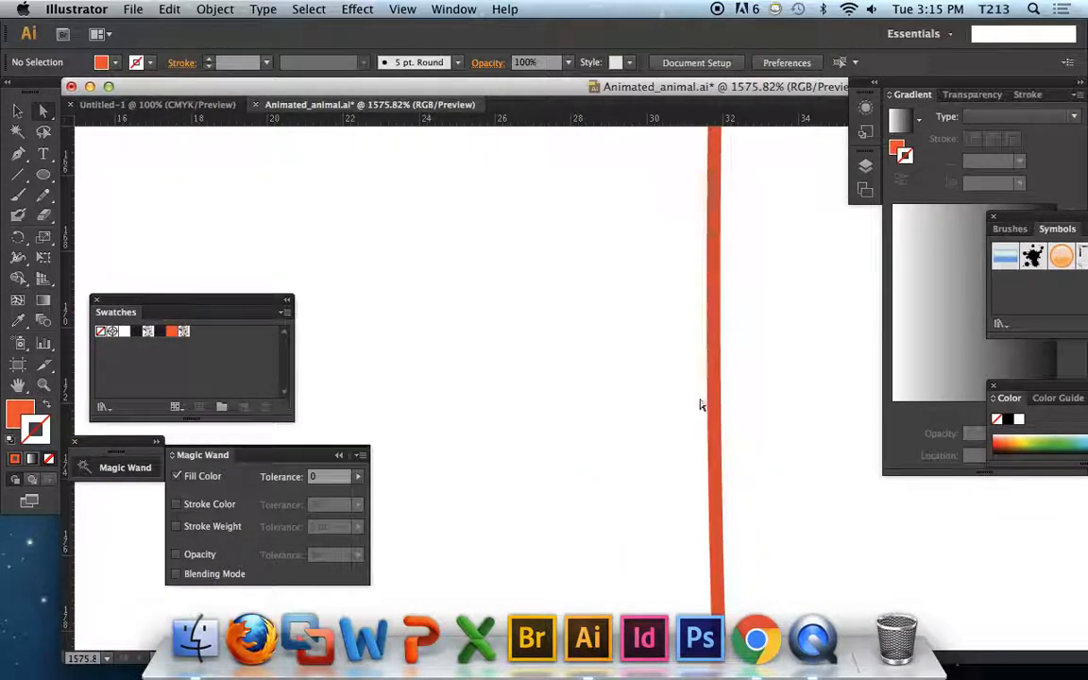
pyautogui.click(714, 402)
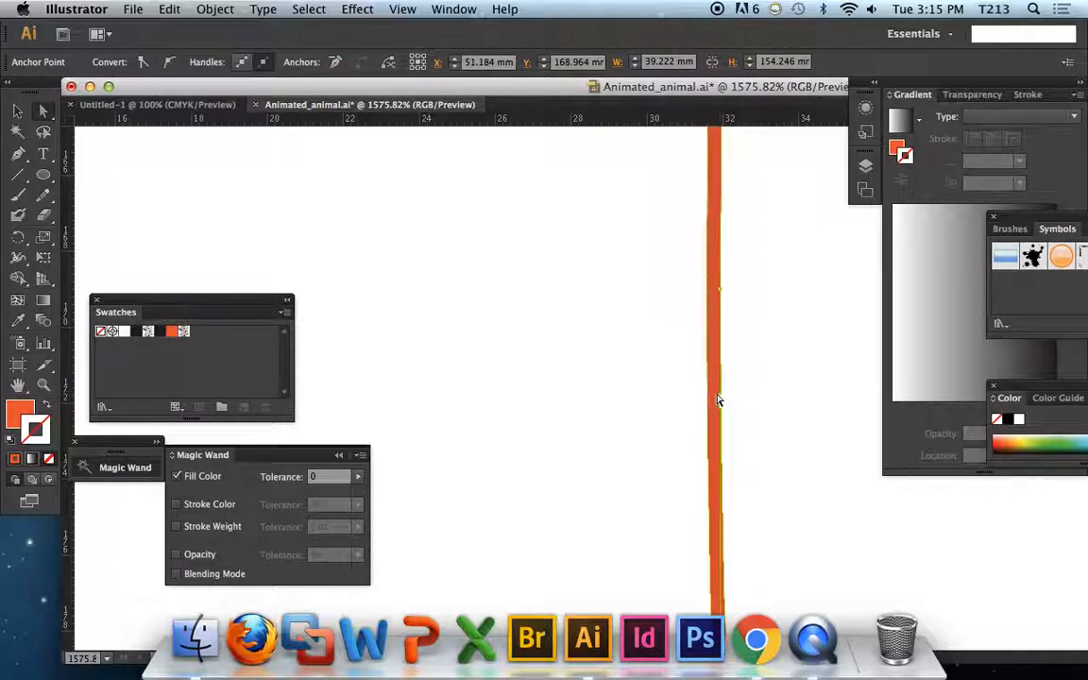
# Step: Give the expanded ellipse outline a green stroke and change the stroke's weight
pyautogui.press('v')
pyautogui.click(1048, 443)
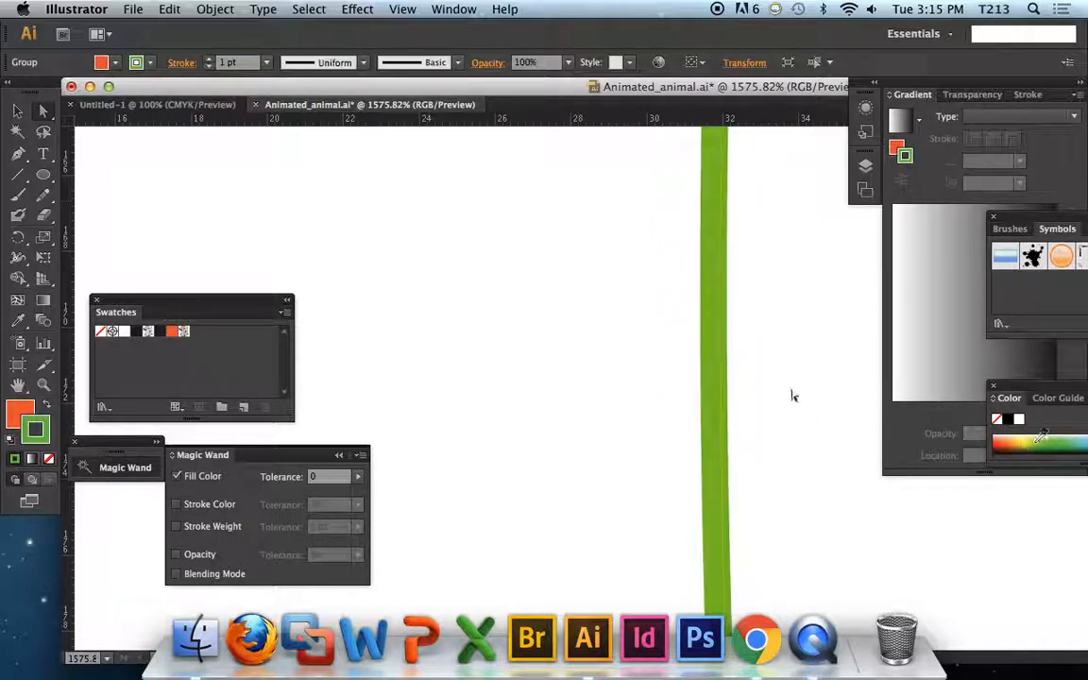
pyautogui.click(269, 62)
pyautogui.click(289, 81)
pyautogui.click(755, 347)
# Step: Undo the green stroke edits and the expansion, and redo the expansion so the ellipse's outline is a filled shape
pyautogui.press('super+z')
pyautogui.press('super+z')
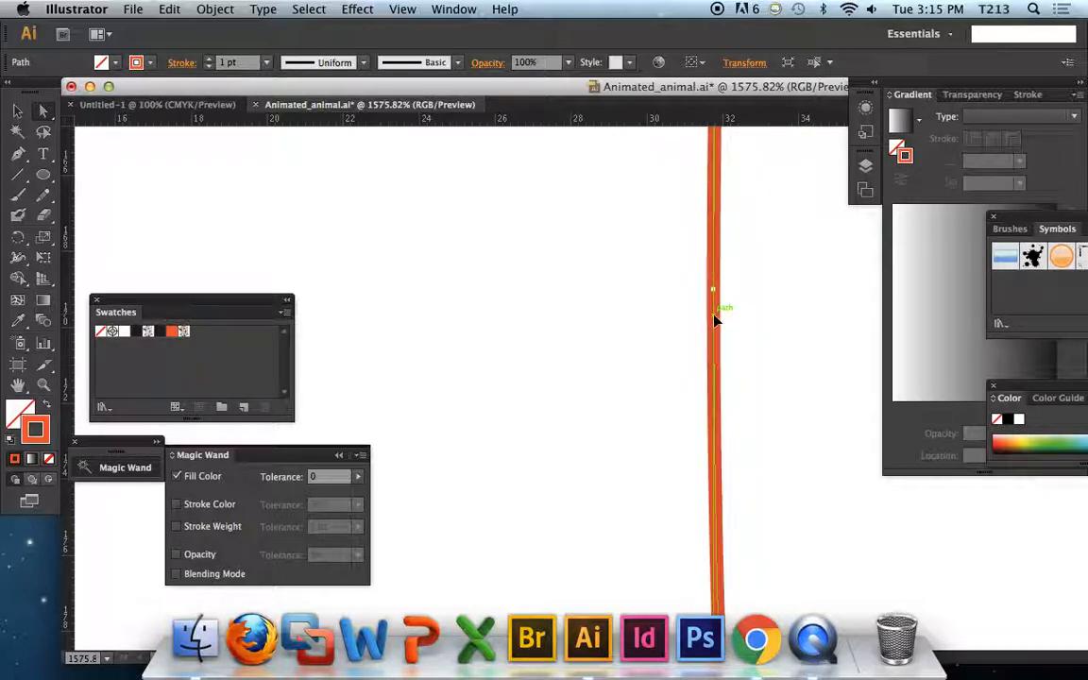
pyautogui.press('super+shift+z')
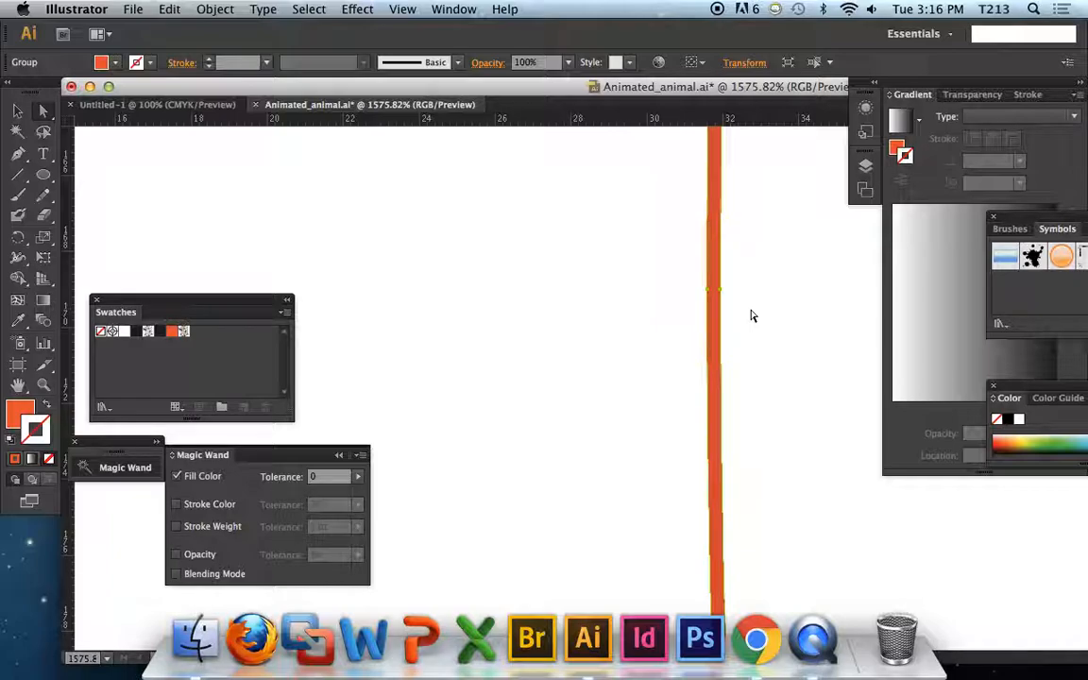
pyautogui.press('super+0')
pyautogui.press('super+minus')
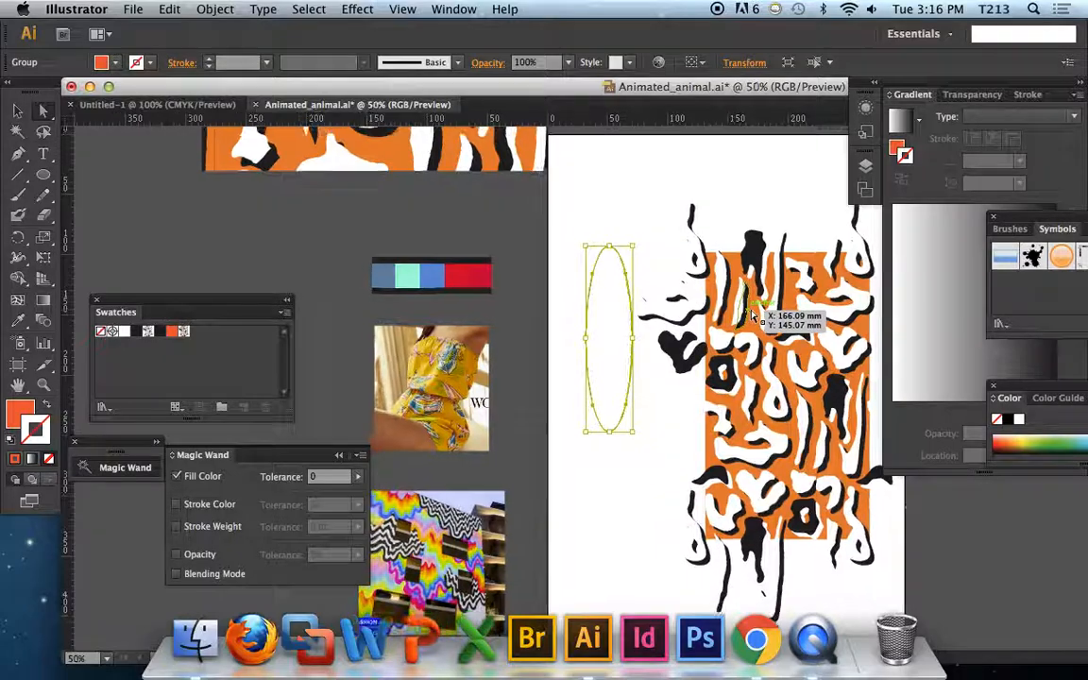
# Step: Delete the expanded ellipse beside the animal-print tile
pyautogui.press('Delete')
pyautogui.moveTo(794, 385); pyautogui.dragTo(684, 371)
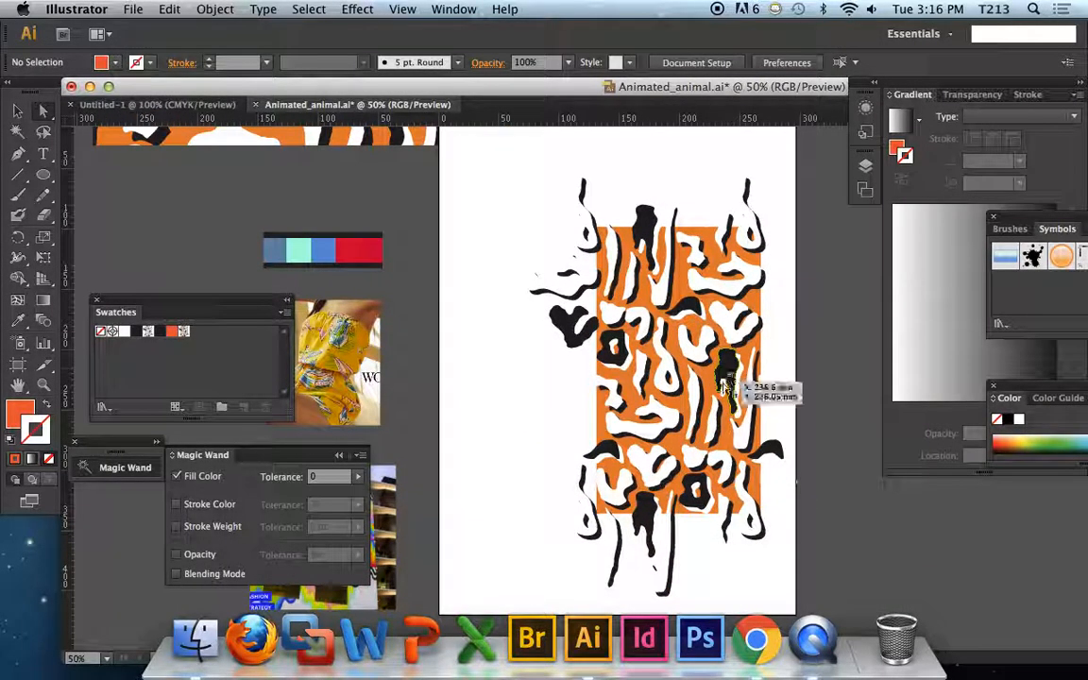
# Step: Fill the tile's orange background rectangle with a light yellow sampled from the dress photo using the Eyedropper
pyautogui.click(624, 278)
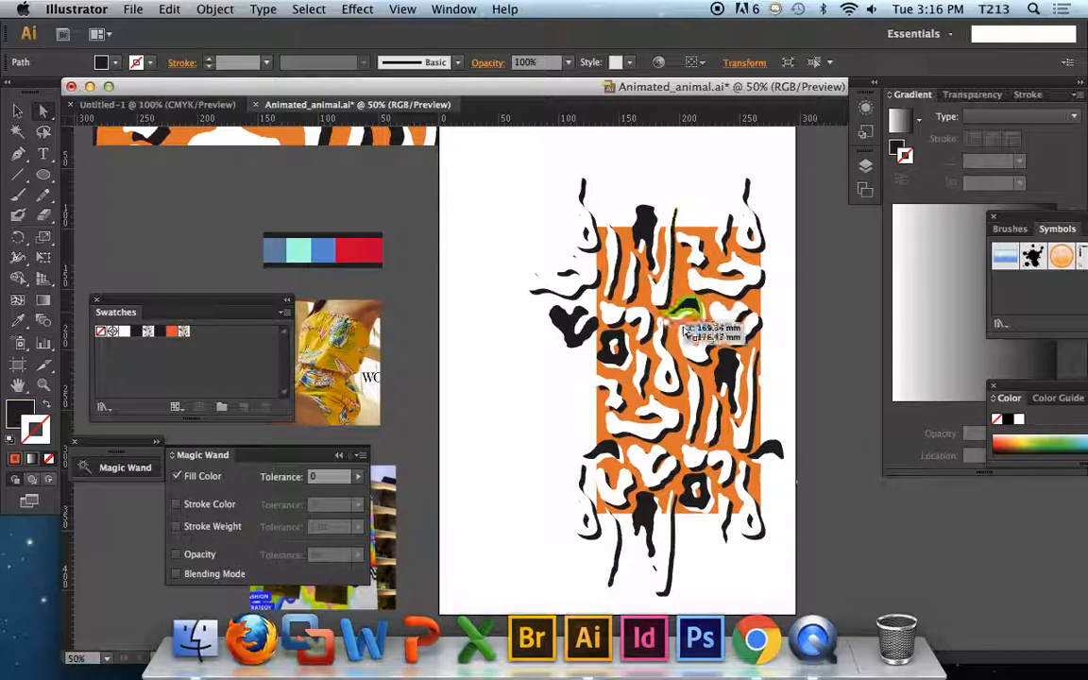
pyautogui.scroll(-1, 502, 357)
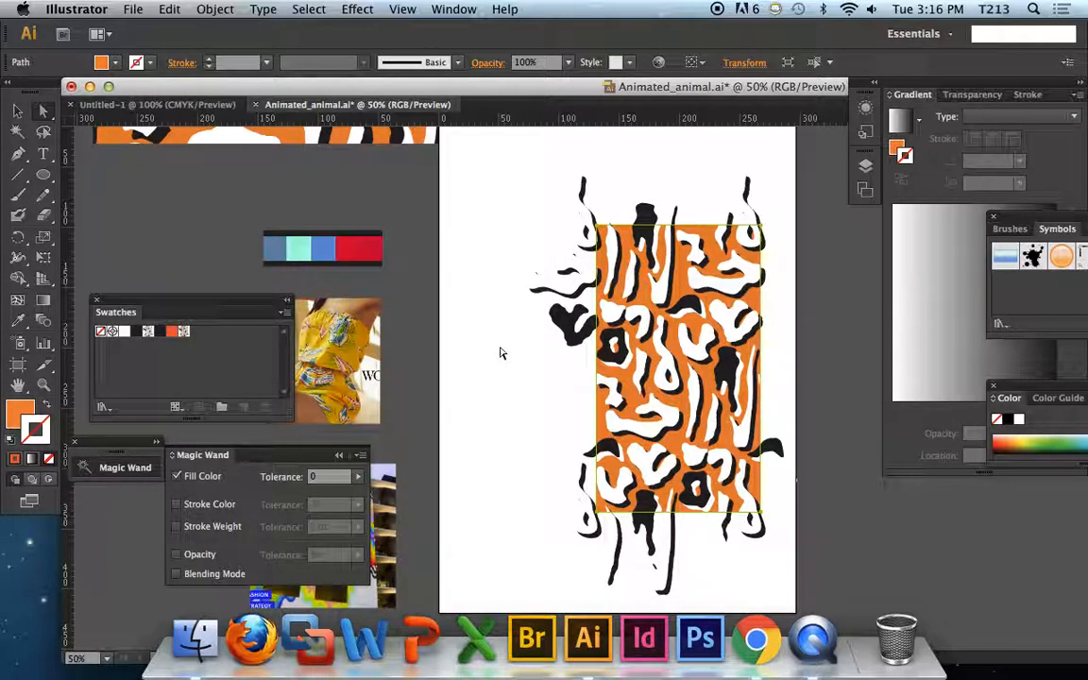
pyautogui.press('y')
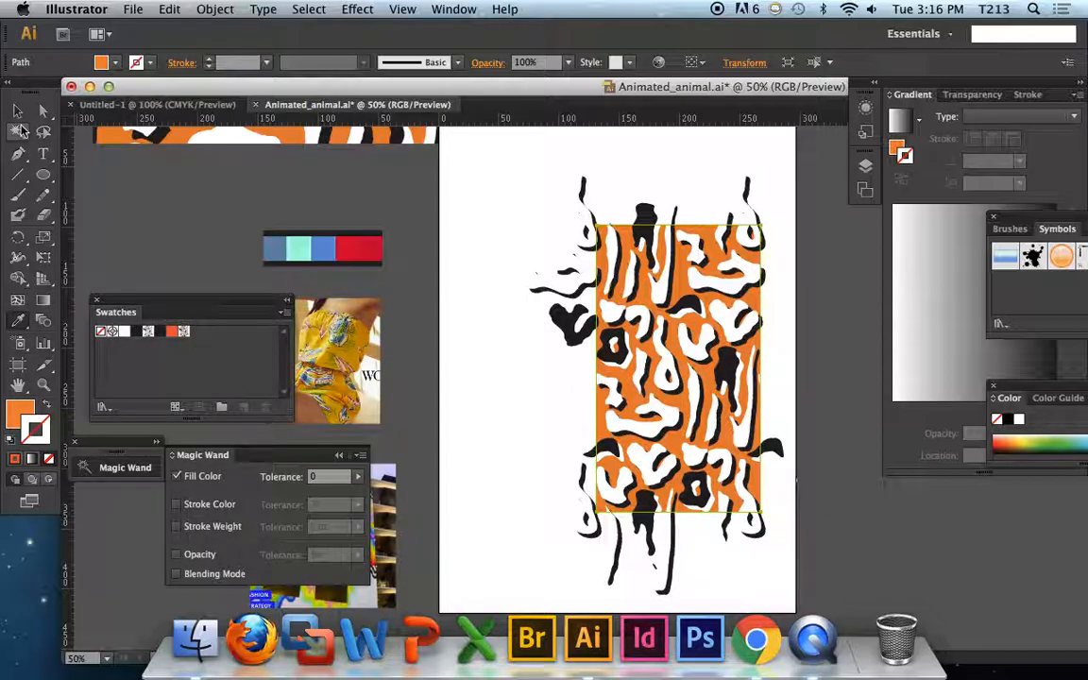
pyautogui.click(21, 322)
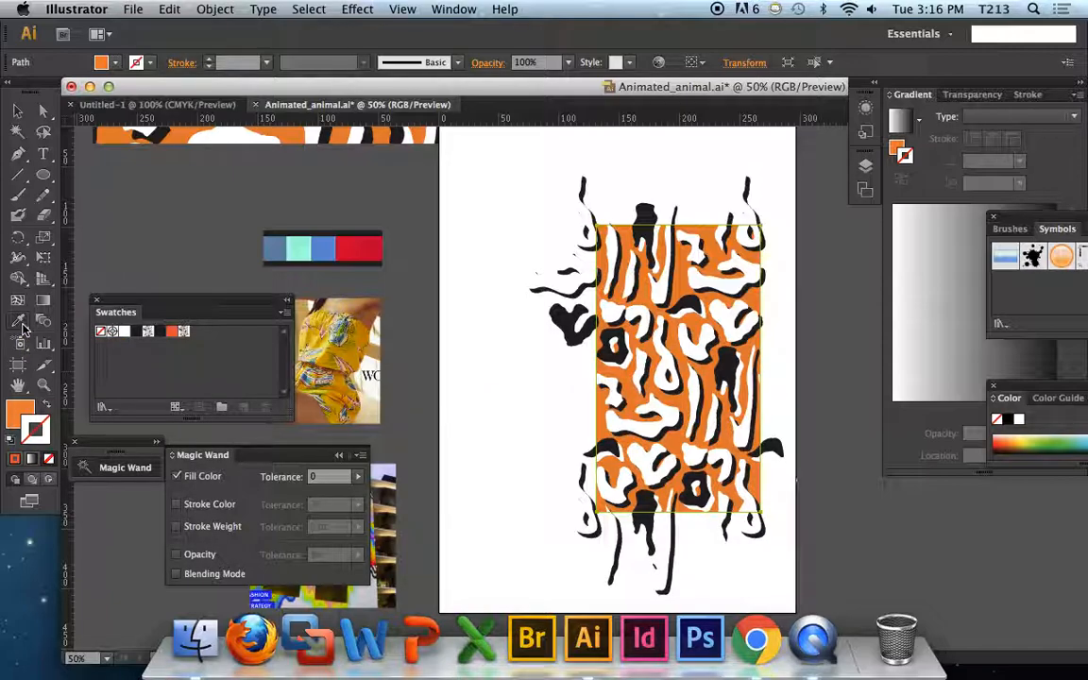
pyautogui.click(321, 334)
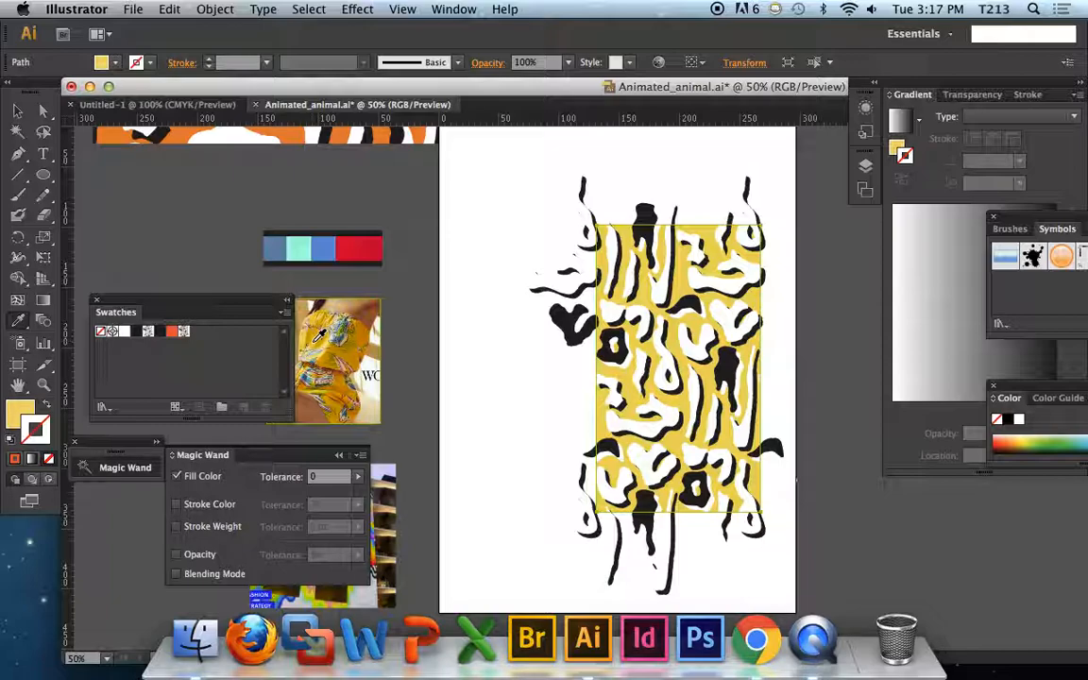
# Step: Reselect the tile's background rectangle and fill it with a deeper golden yellow sampled from a close-up of the dress fabric
pyautogui.press('z')
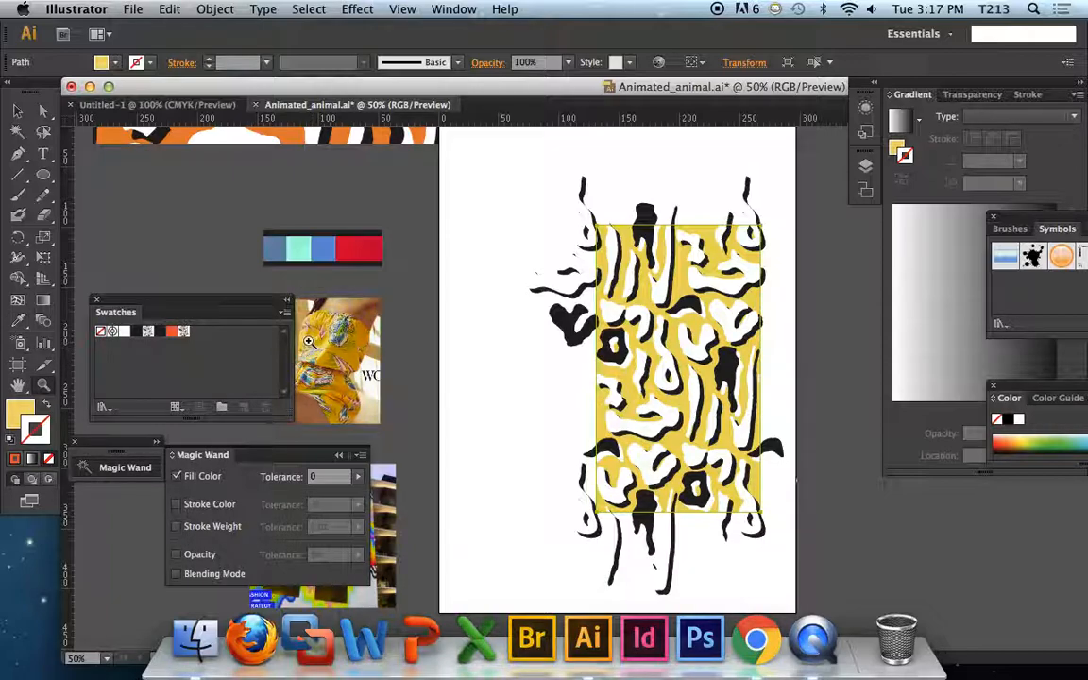
pyautogui.press('a')
pyautogui.click(726, 177)
pyautogui.click(707, 237)
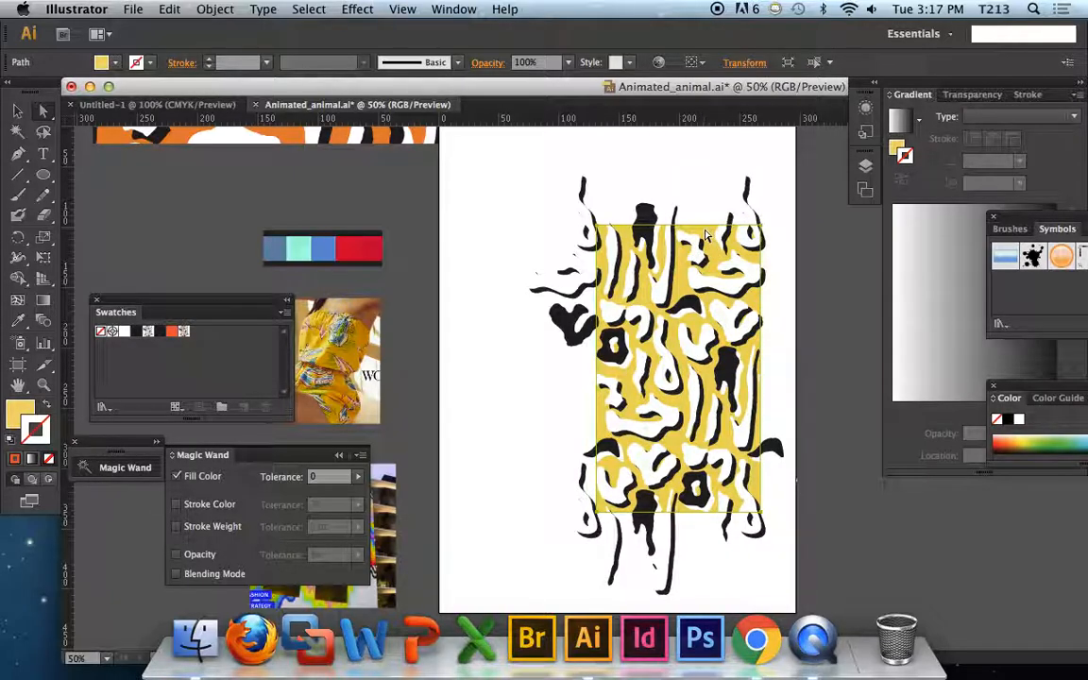
pyautogui.press('i')
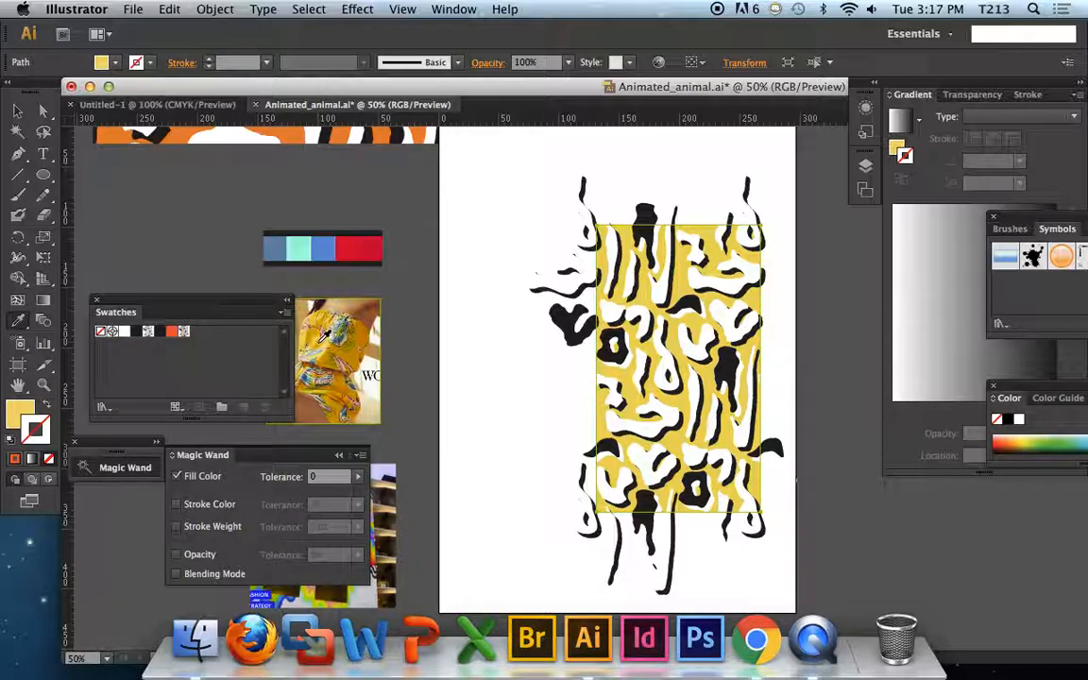
pyautogui.press('z')
pyautogui.moveTo(307, 326); pyautogui.dragTo(331, 360)
pyautogui.moveTo(540, 297); pyautogui.dragTo(618, 383)
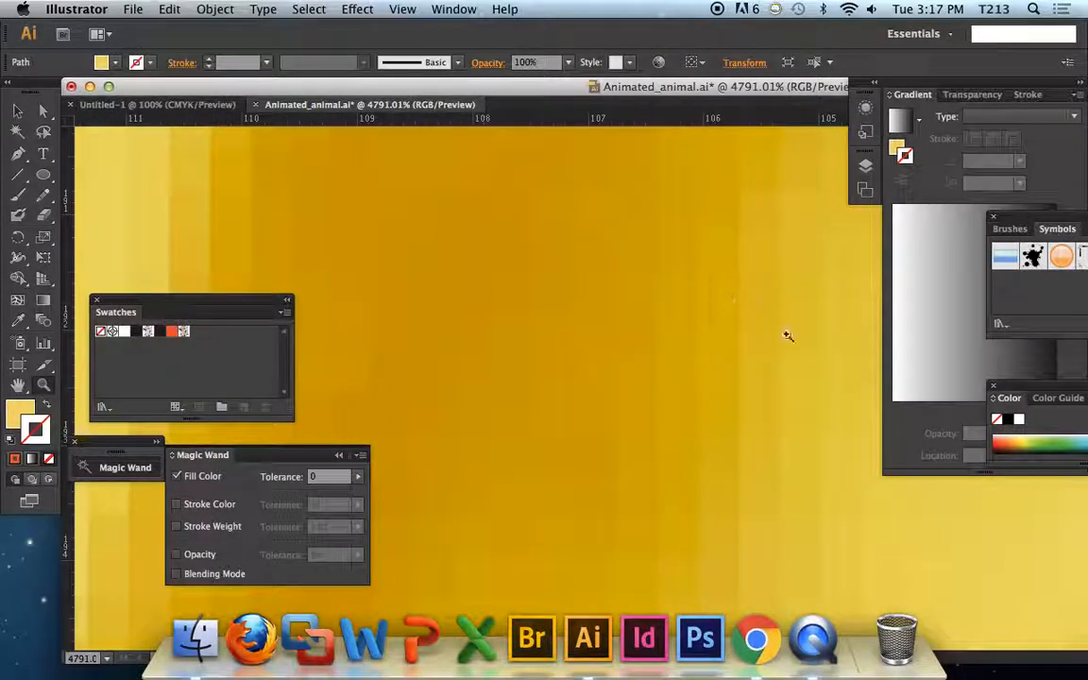
pyautogui.press('i')
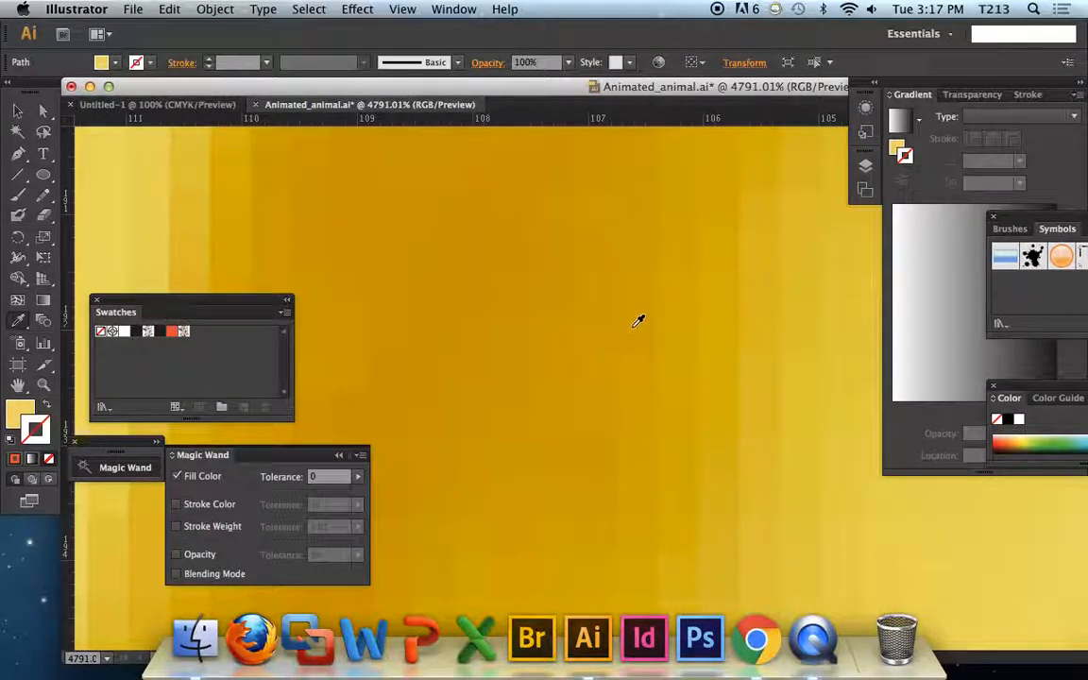
pyautogui.click(639, 289)
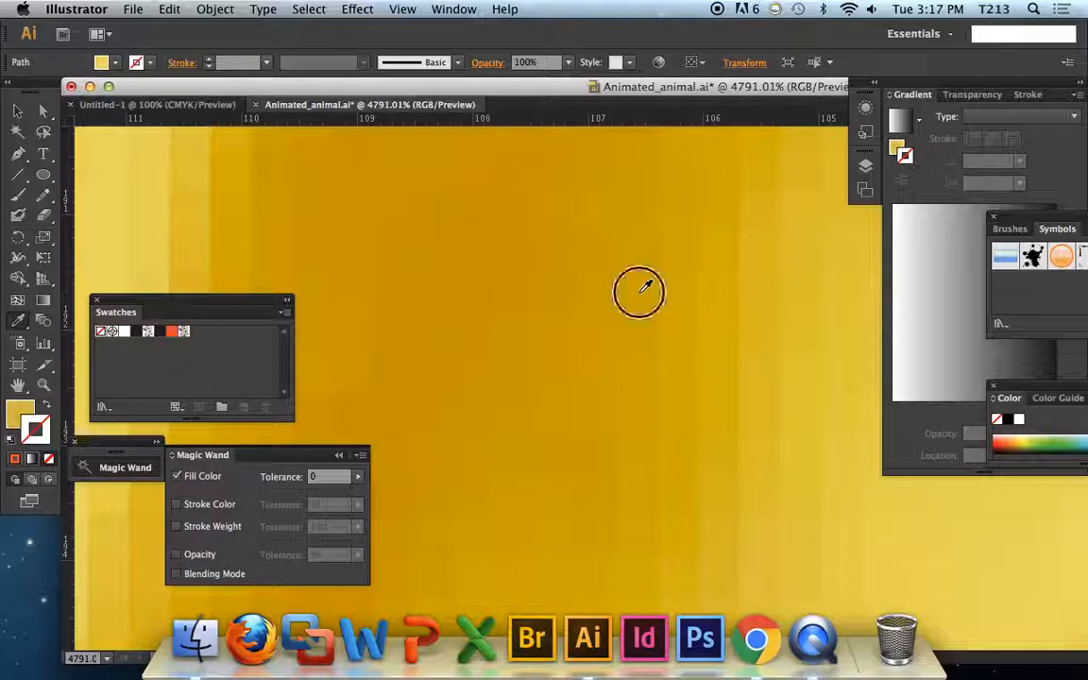
pyautogui.click(1034, 532)
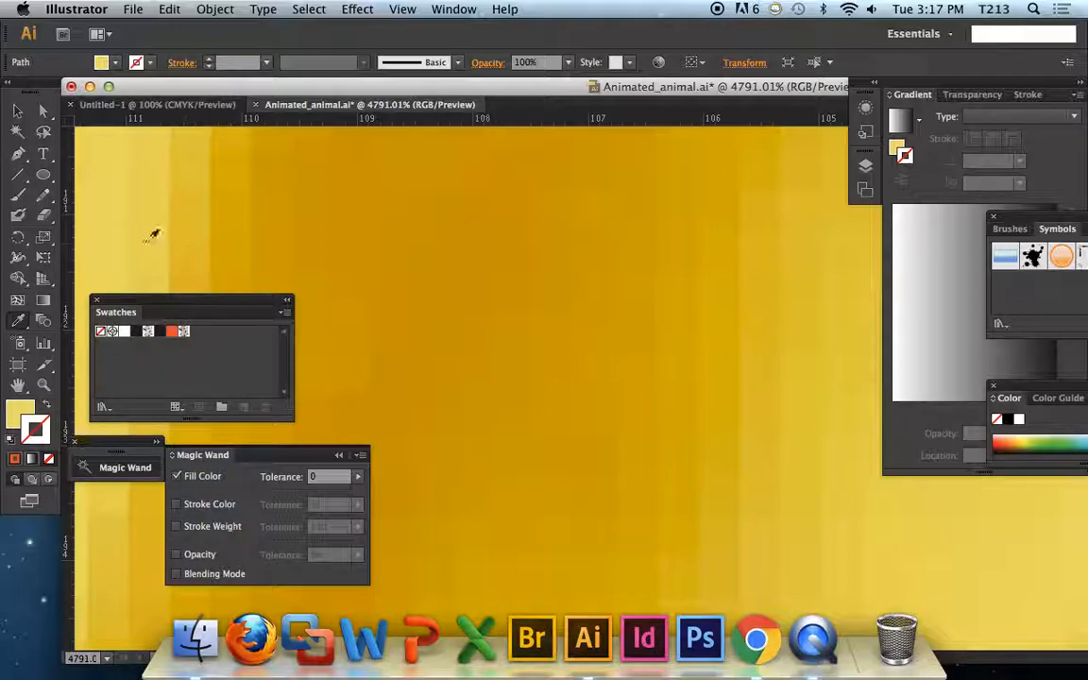
pyautogui.click(282, 209)
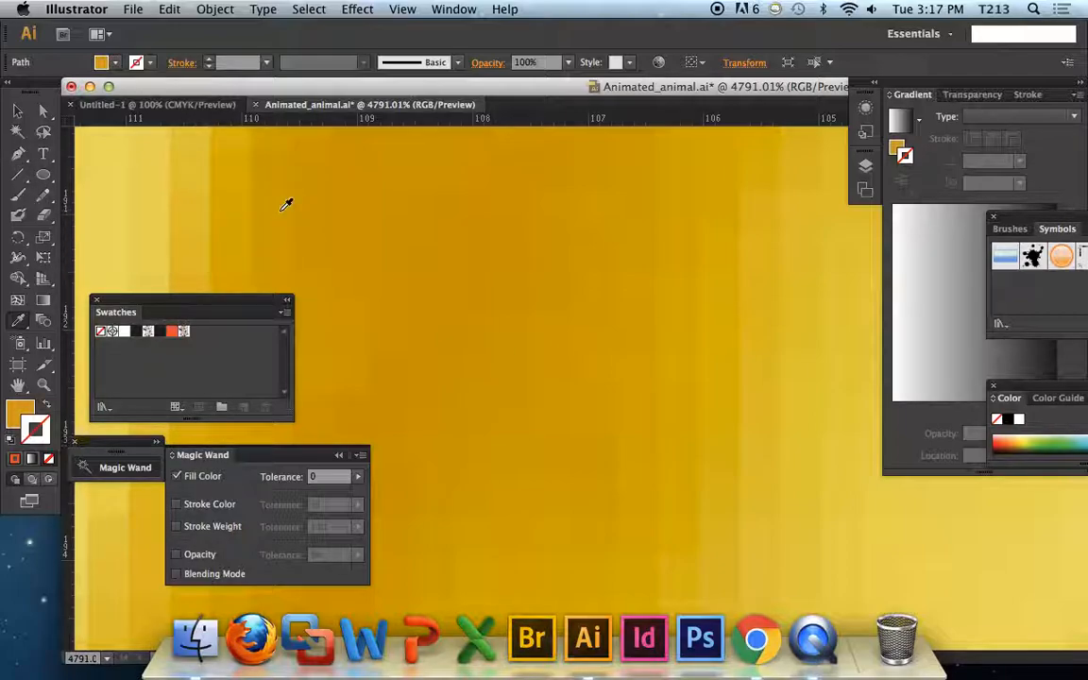
pyautogui.press('super+0')
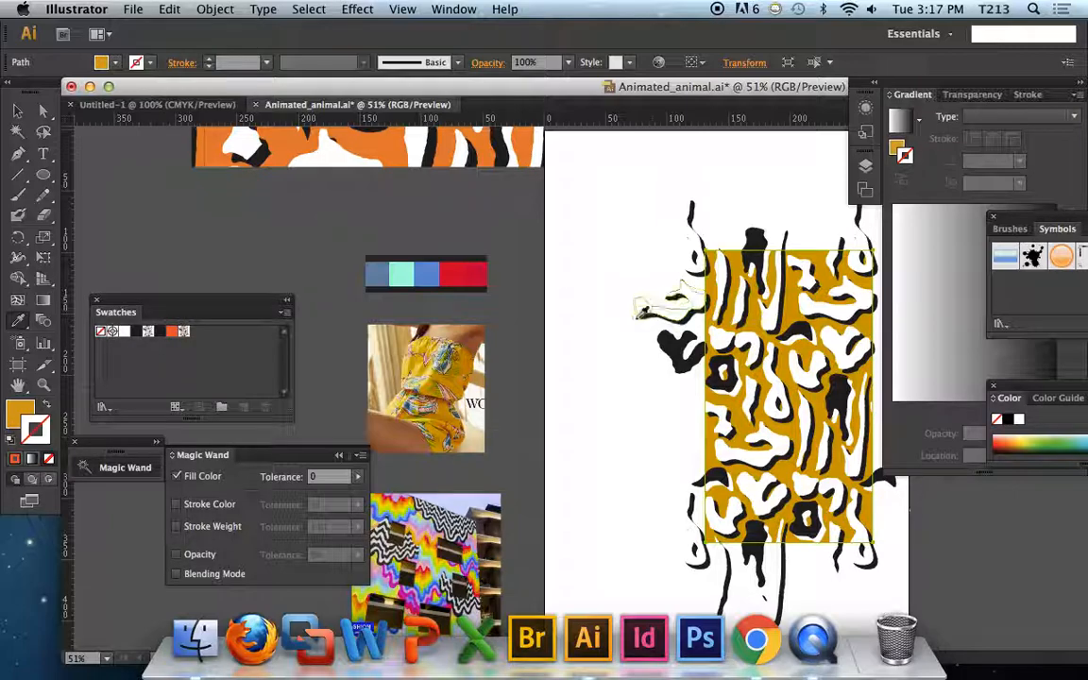
pyautogui.click(17, 415)
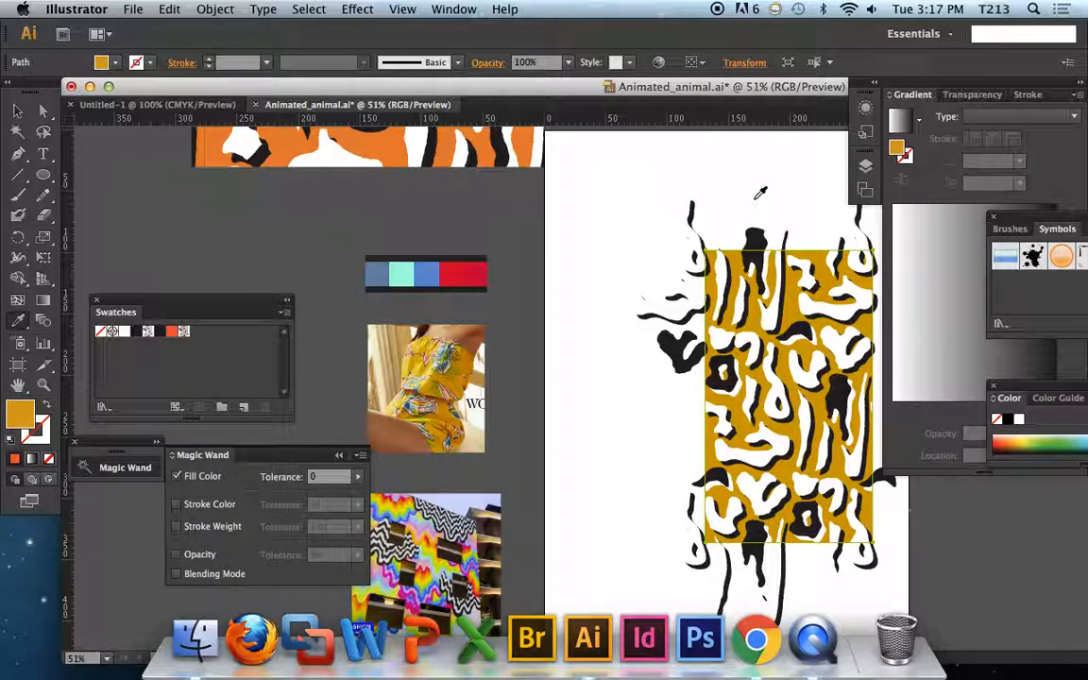
# Step: Select all white shapes in the tile with the Magic Wand and fill them with a blue sampled from the dress print
pyautogui.press('y')
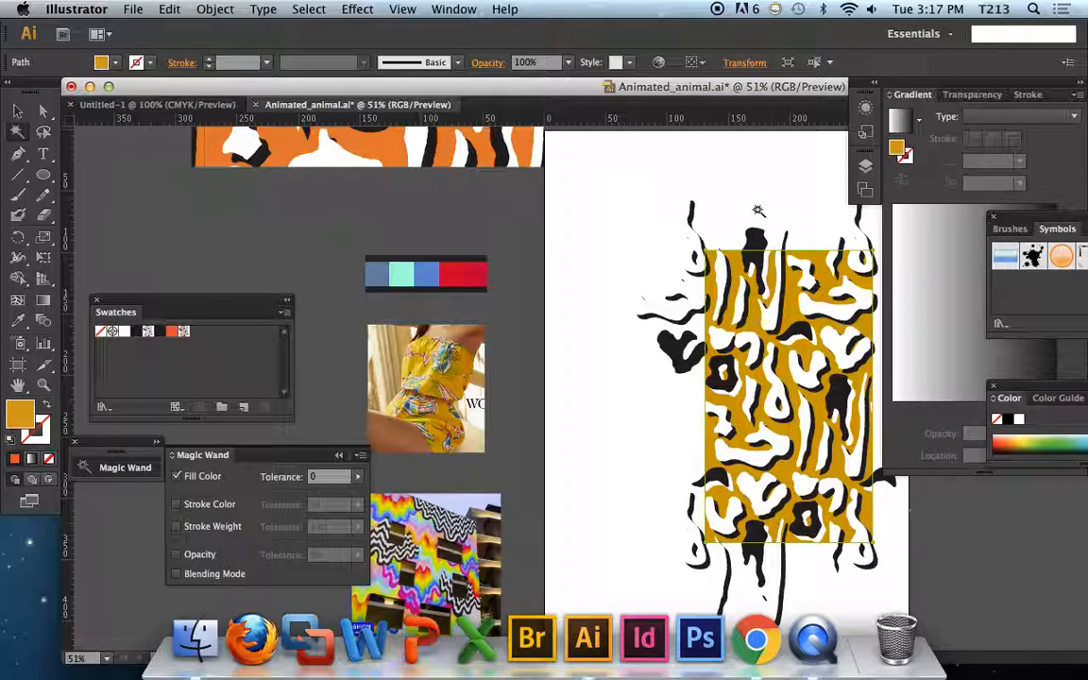
pyautogui.click(839, 314)
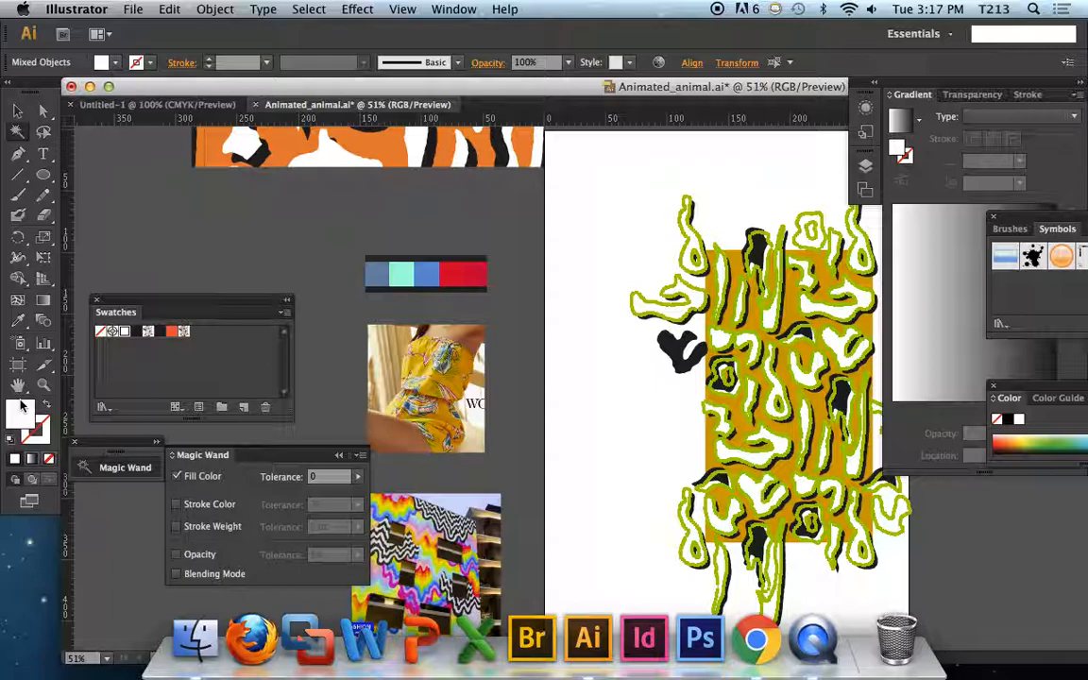
pyautogui.click(450, 359)
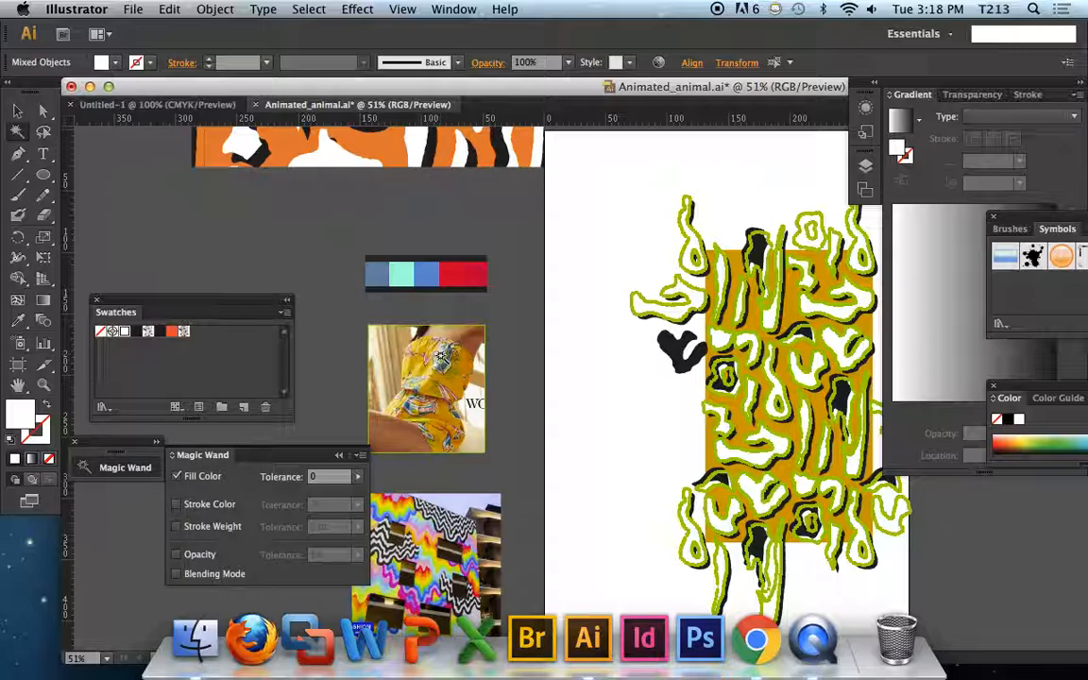
pyautogui.press('z')
pyautogui.moveTo(417, 332); pyautogui.dragTo(470, 379)
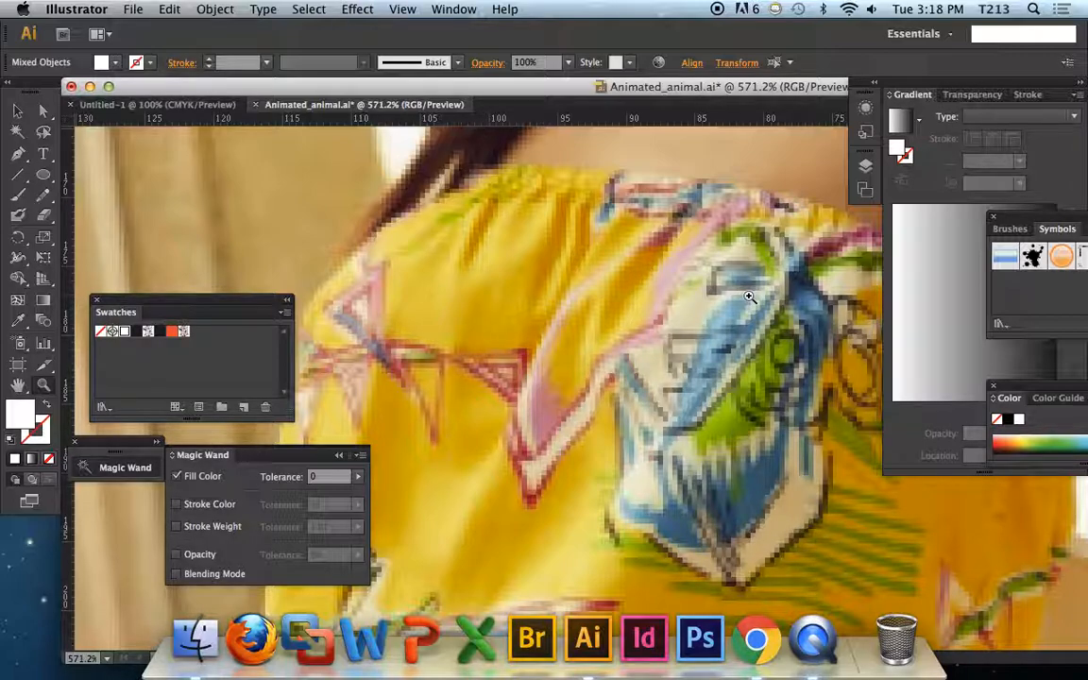
pyautogui.press('i')
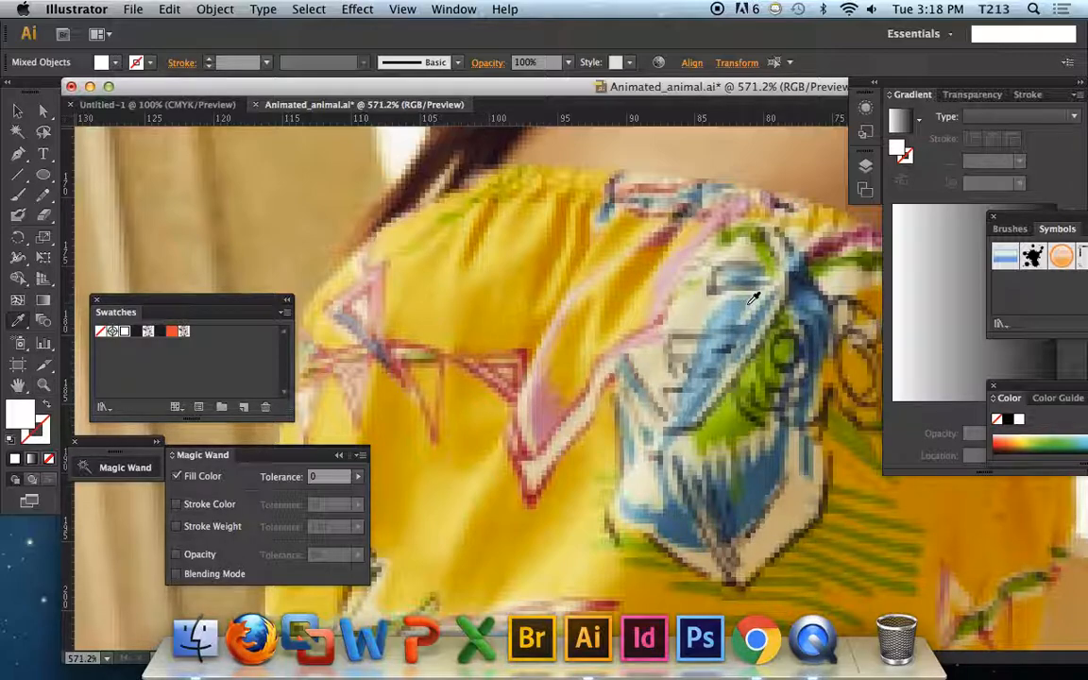
pyautogui.click(812, 296)
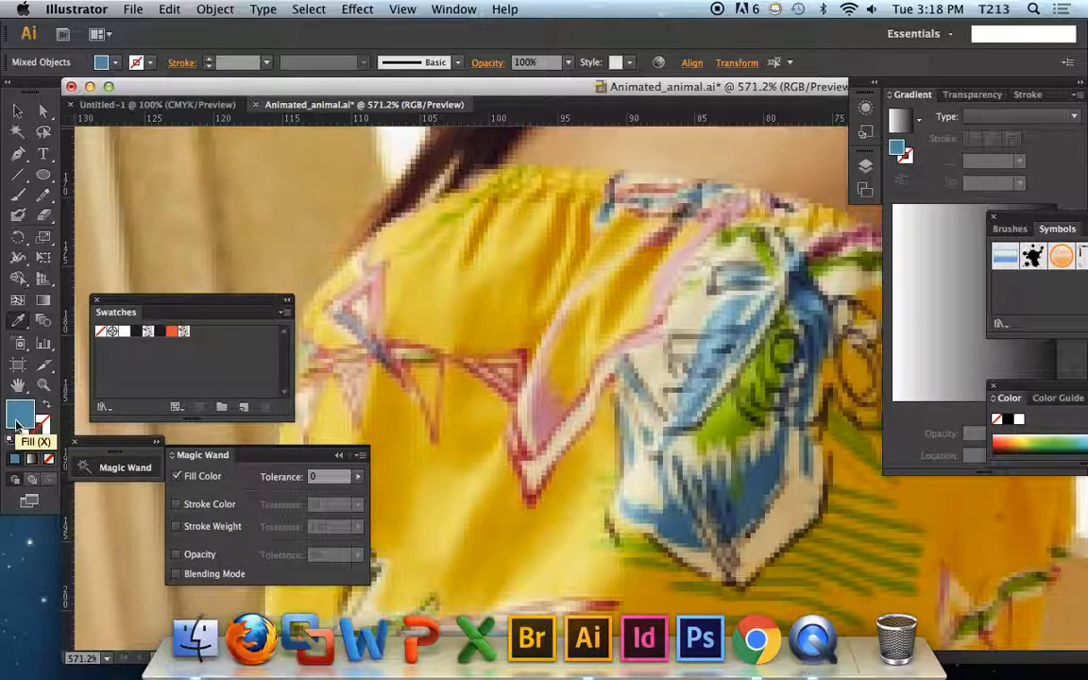
pyautogui.press('super+0')
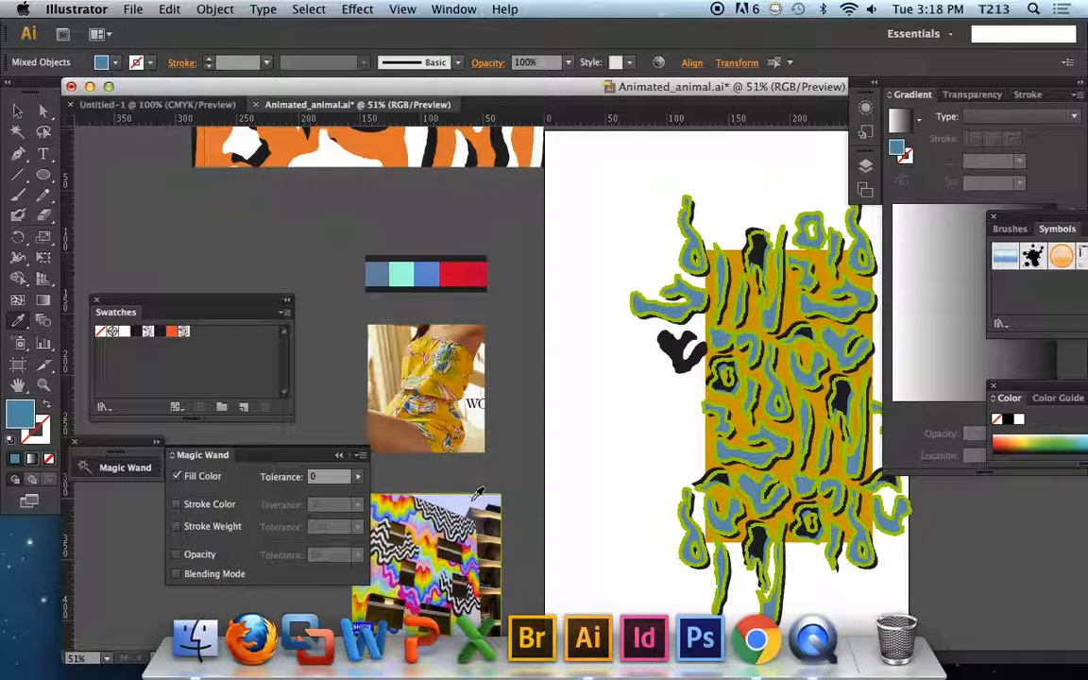
pyautogui.press('a')
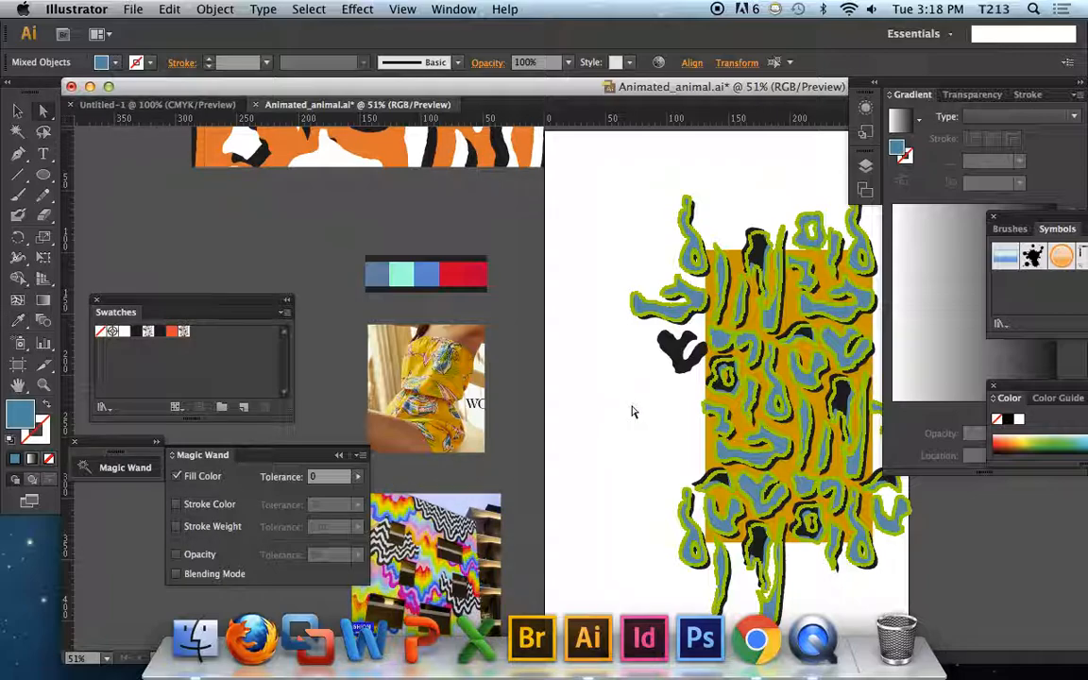
pyautogui.click(633, 412)
pyautogui.hscroll(2, 633, 411)
pyautogui.scroll(1, 633, 412)
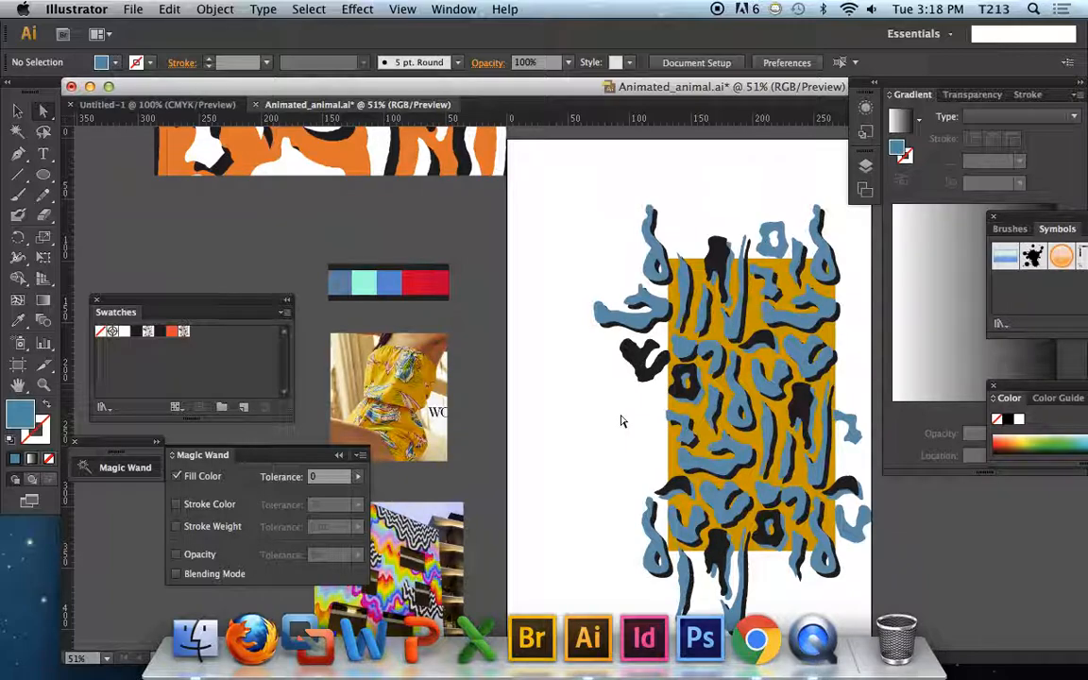
# Step: Select all blue shapes in the tile with the Magic Wand and lighten their fill to 7ac6e5
pyautogui.press('y')
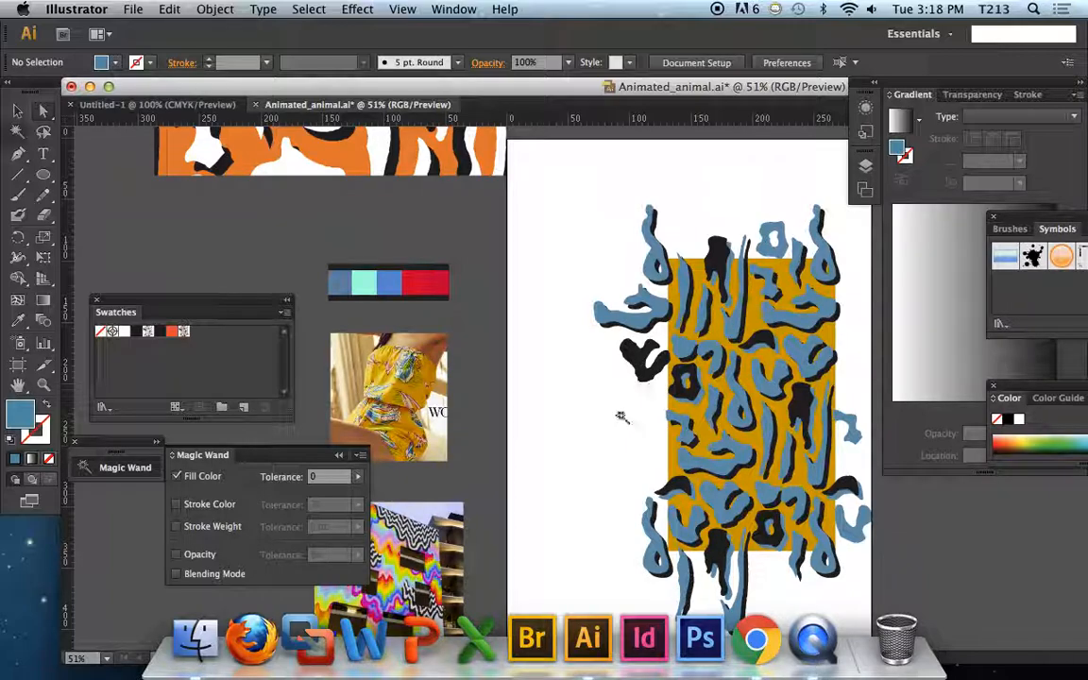
pyautogui.click(736, 388)
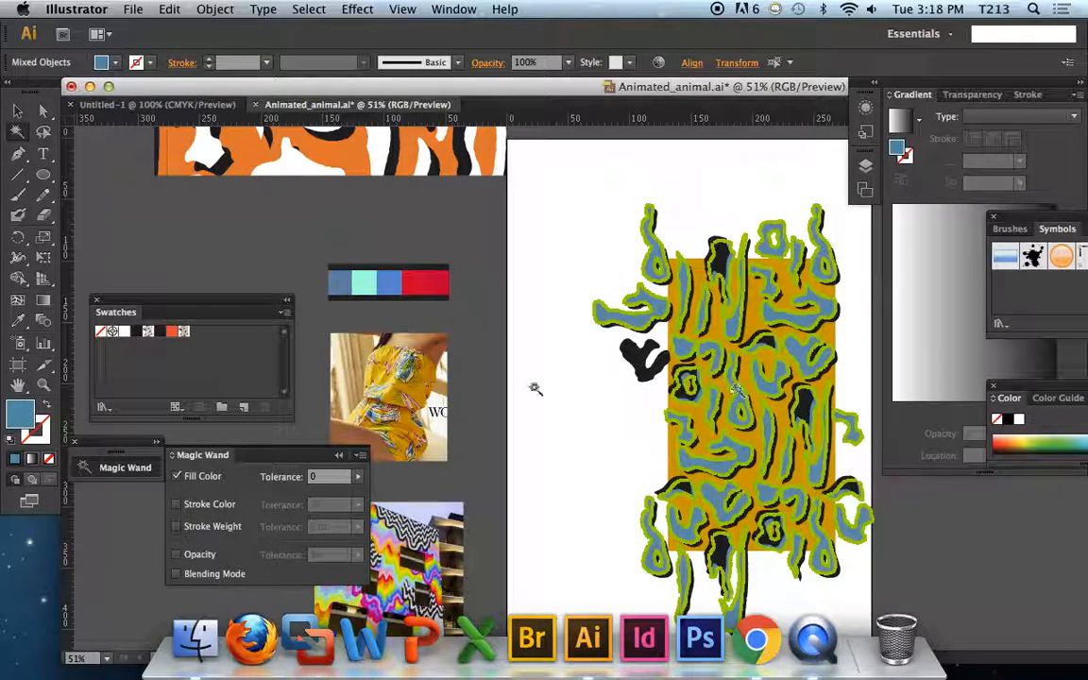
pyautogui.doubleClick(14, 419)
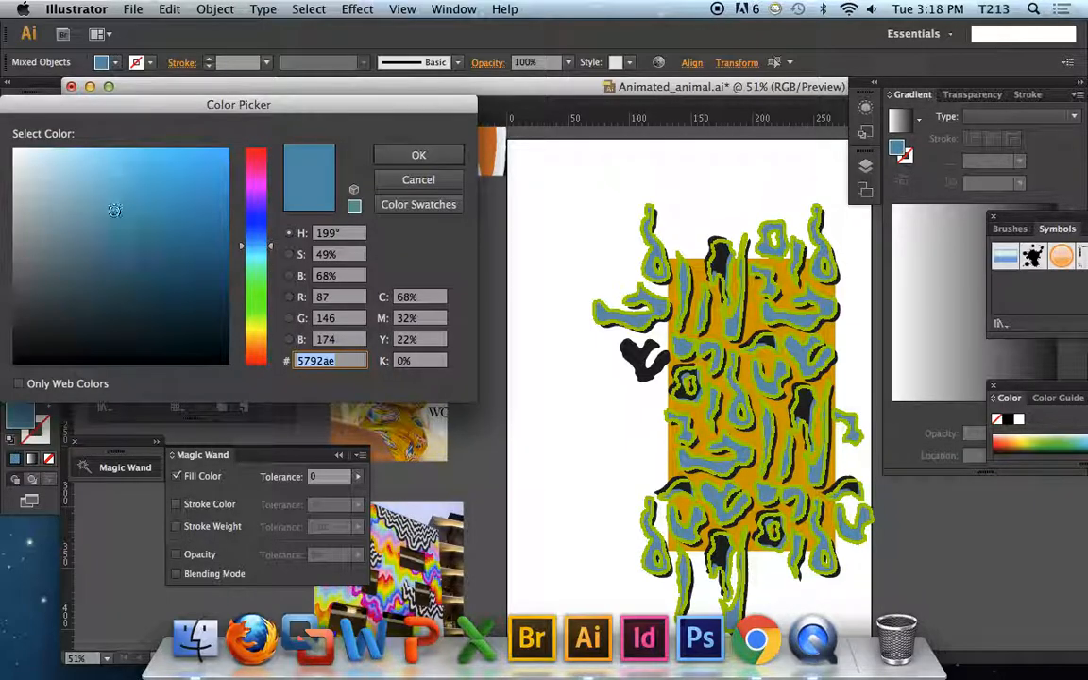
pyautogui.click(112, 184)
pyautogui.moveTo(113, 184); pyautogui.dragTo(114, 169)
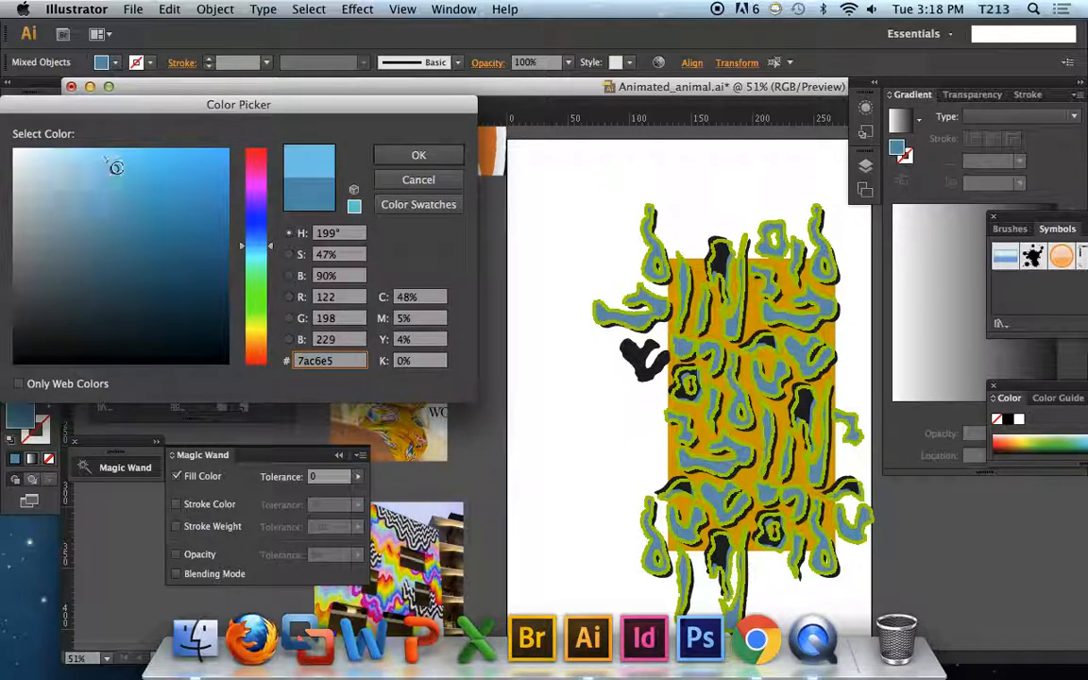
pyautogui.click(416, 154)
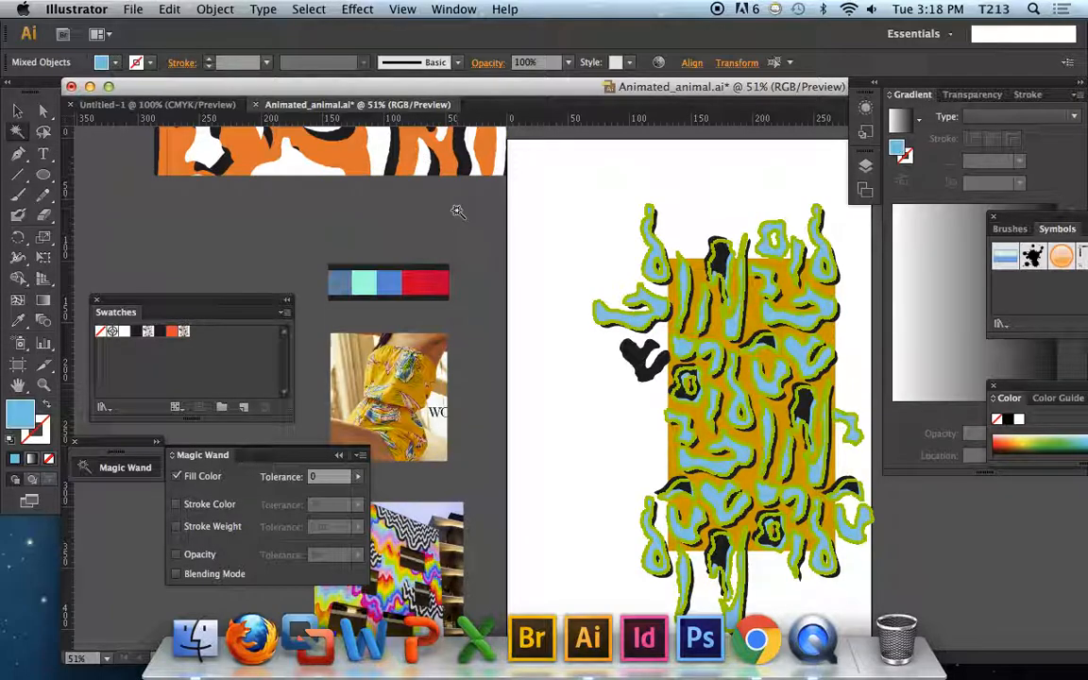
pyautogui.click(597, 271)
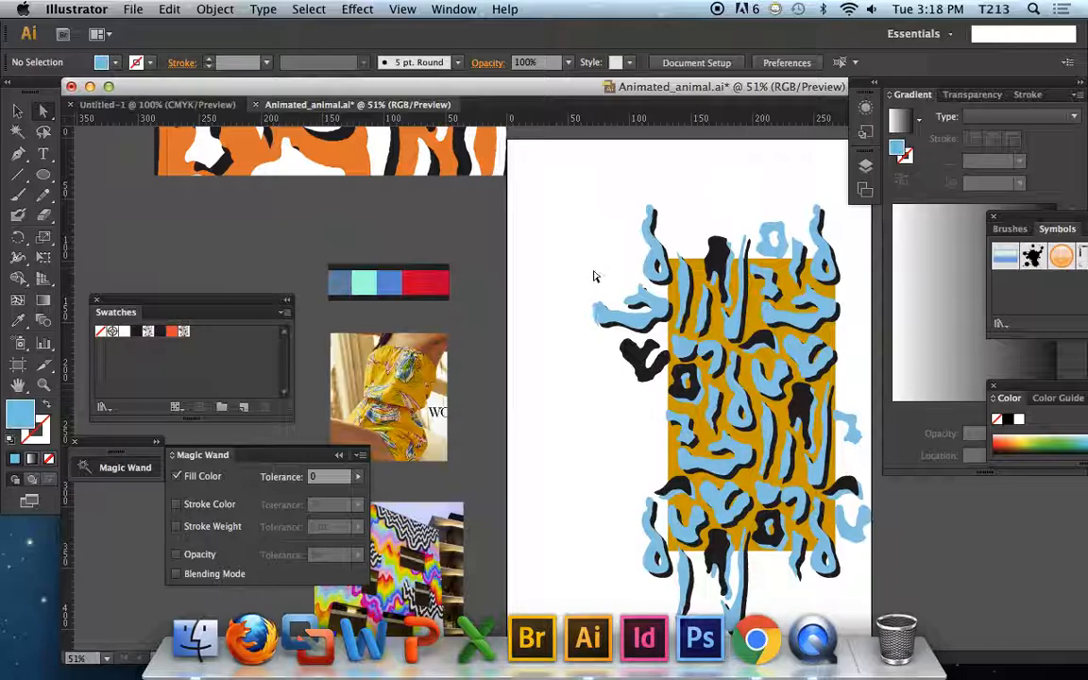
# Step: Select all black shapes in the tile with the Magic Wand and fill them with a pink sampled from the dress print
pyautogui.press('y')
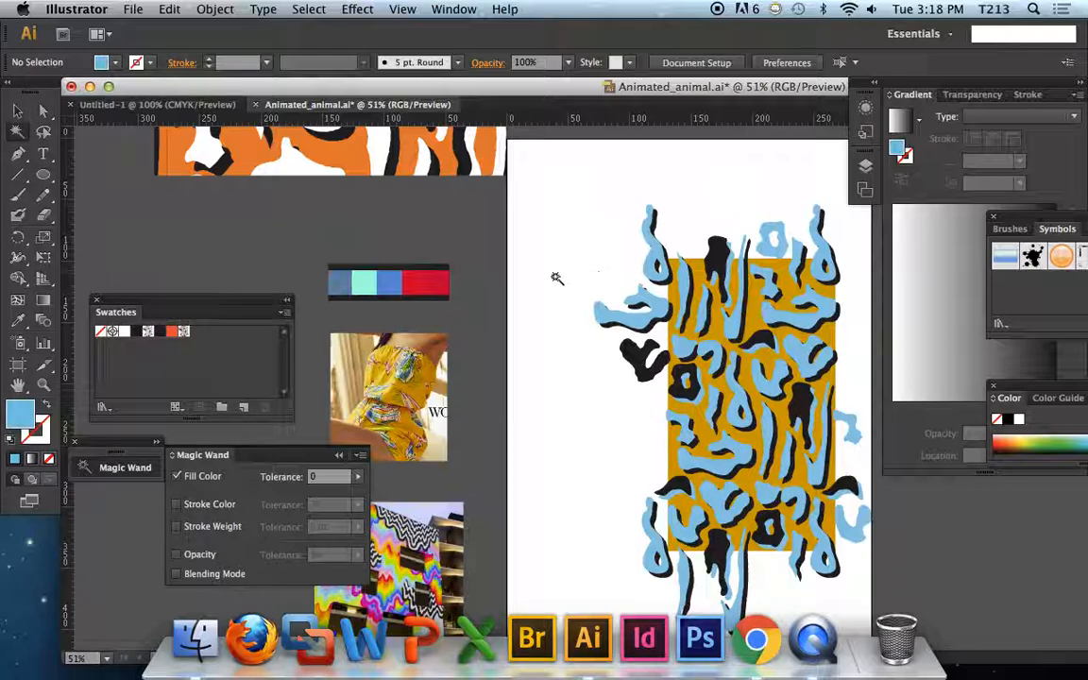
pyautogui.click(720, 254)
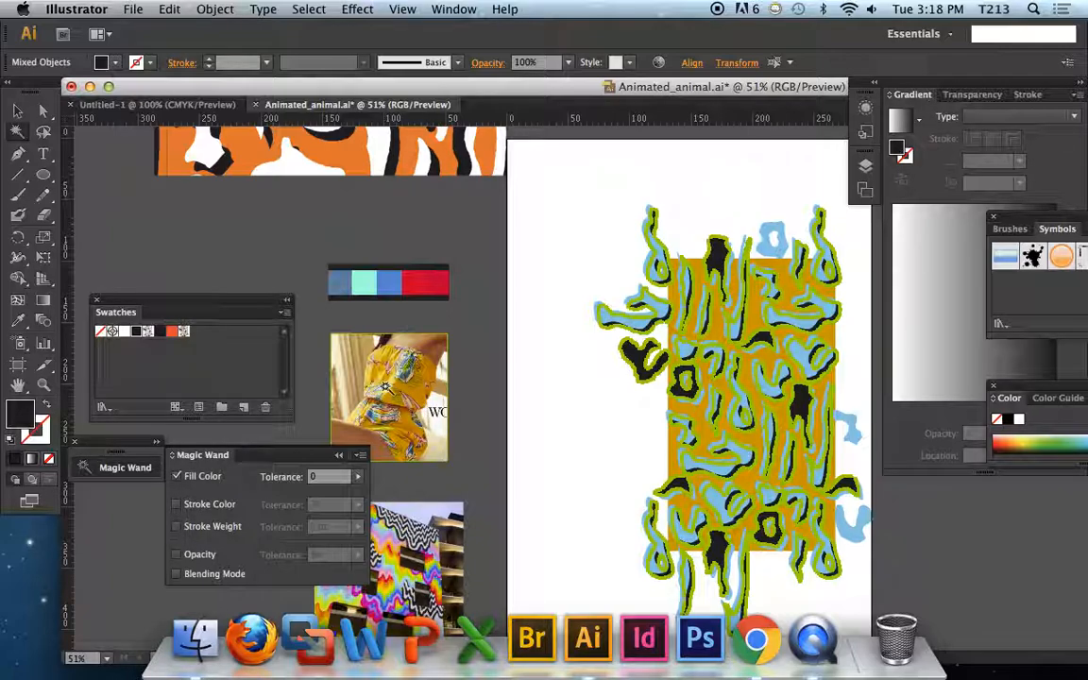
pyautogui.press('z')
pyautogui.moveTo(363, 362); pyautogui.dragTo(457, 424)
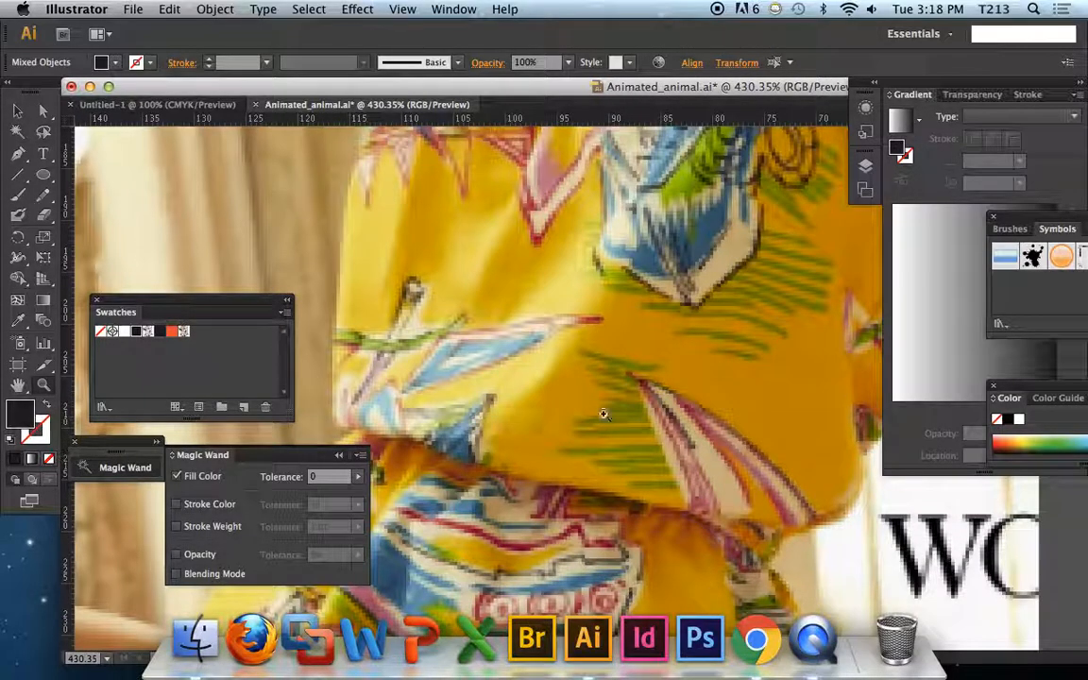
pyautogui.press('i')
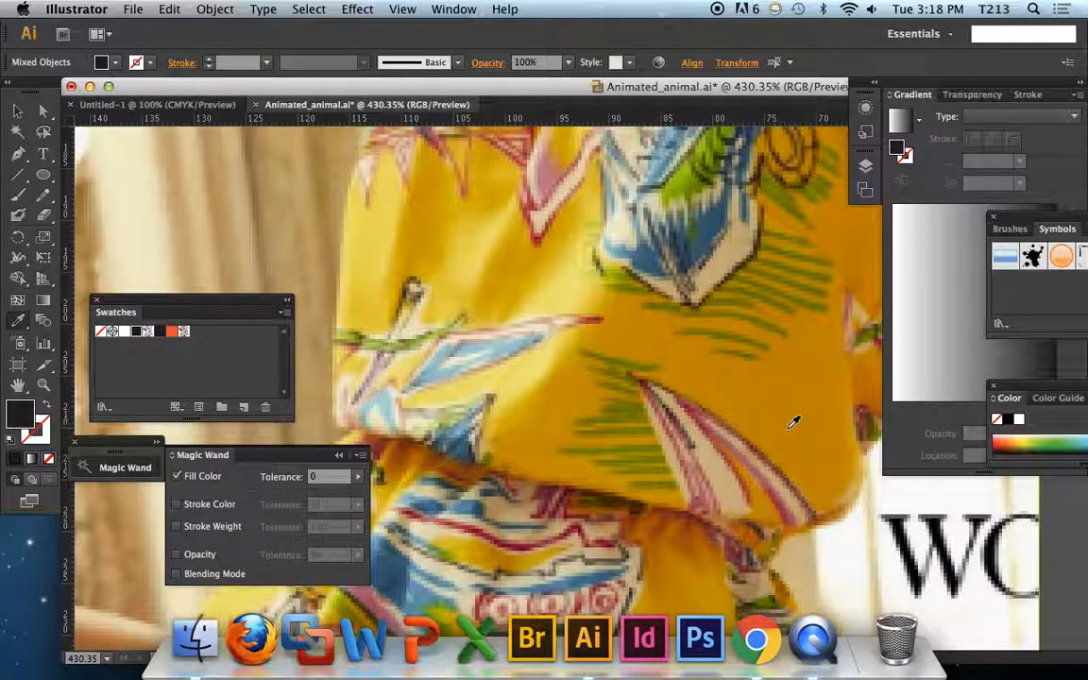
pyautogui.click(783, 502)
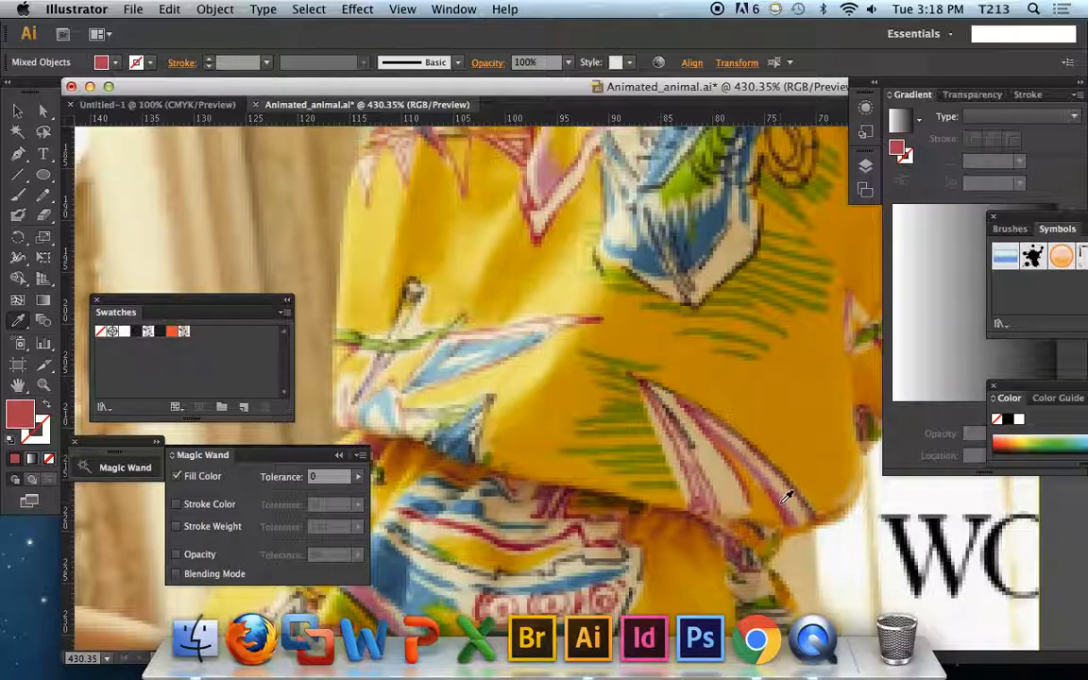
pyautogui.click(491, 159)
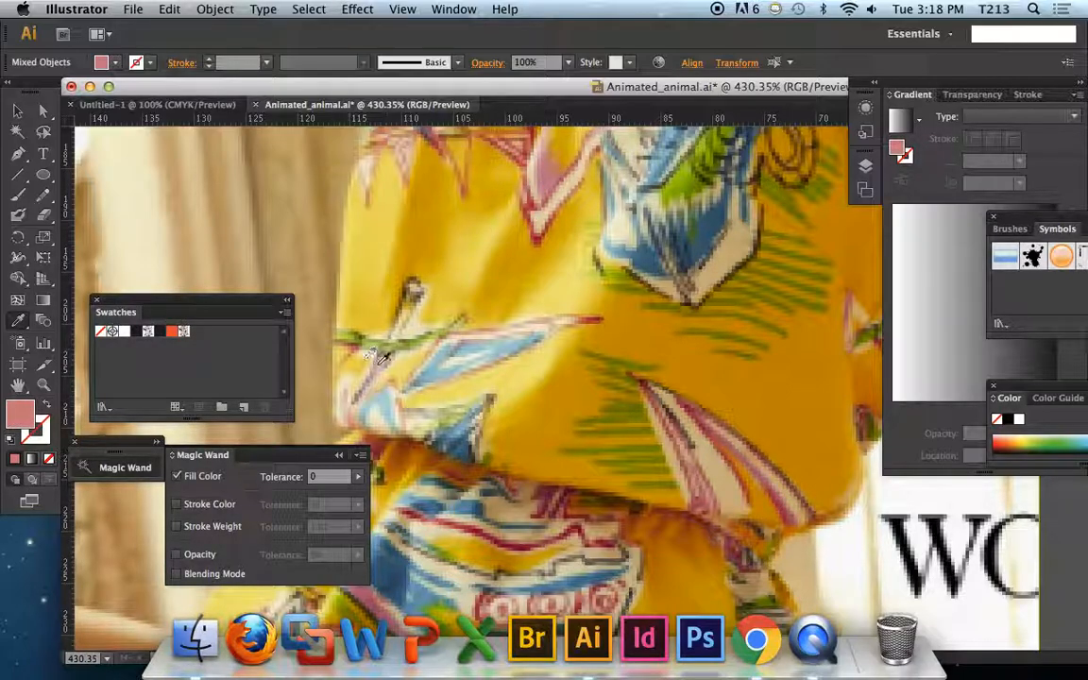
pyautogui.press('super+0')
pyautogui.hscroll(2, 591, 388)
pyautogui.press('a')
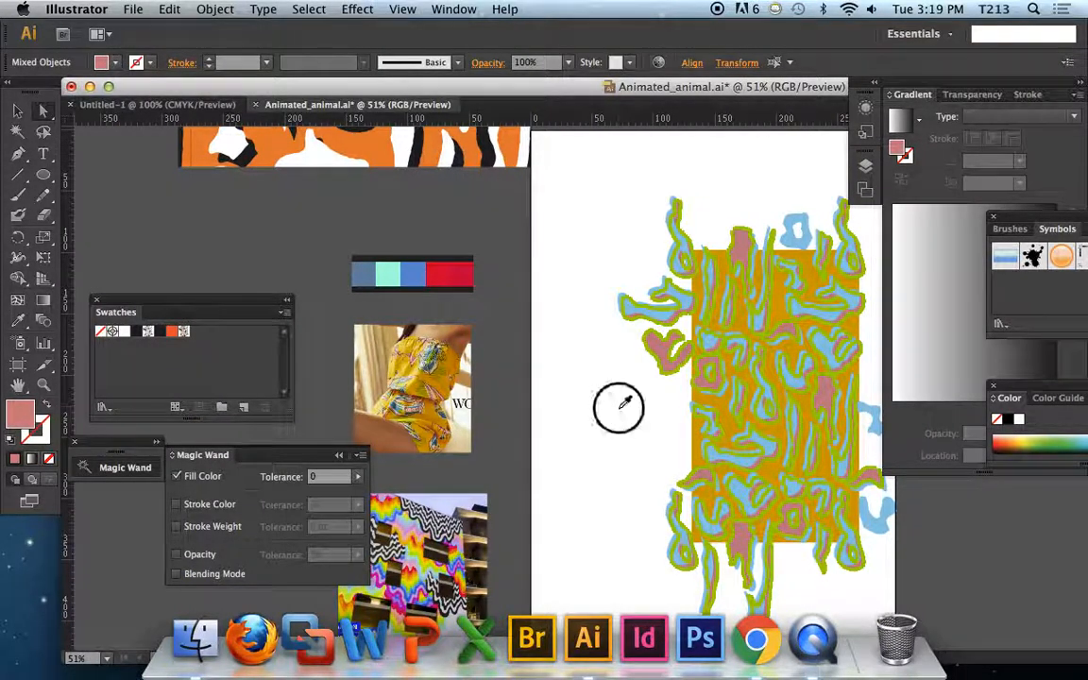
pyautogui.click(618, 415)
pyautogui.hscroll(2, 621, 415)
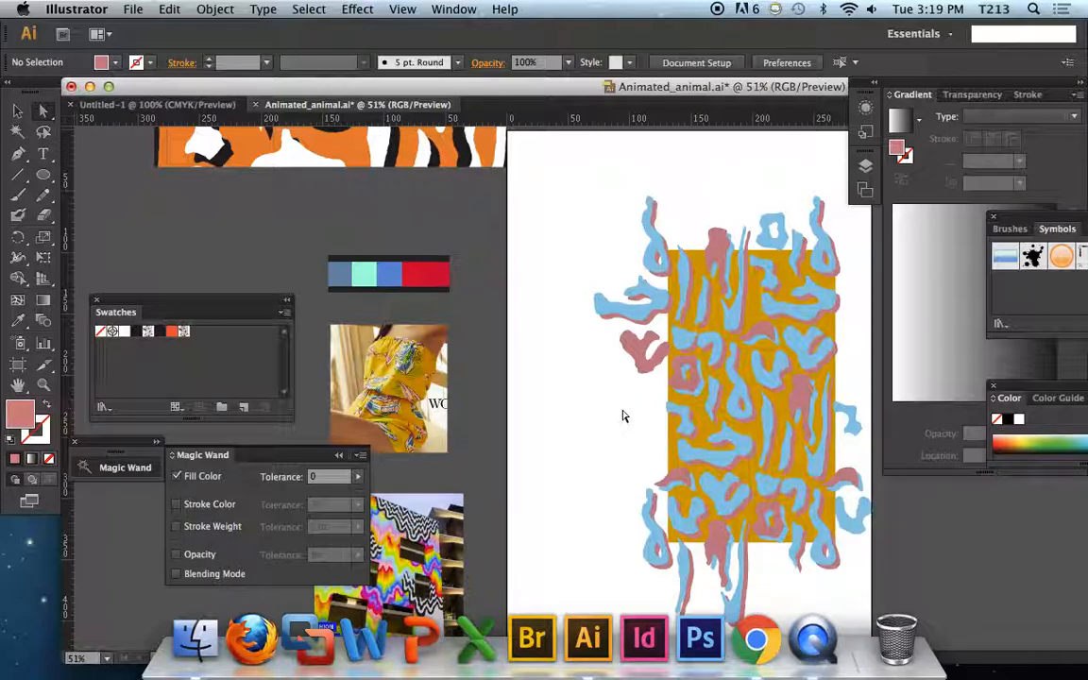
# Step: Change the fill of the tile's golden background rectangle to a light lemon yellow
pyautogui.click(699, 406)
pyautogui.doubleClick(28, 418)
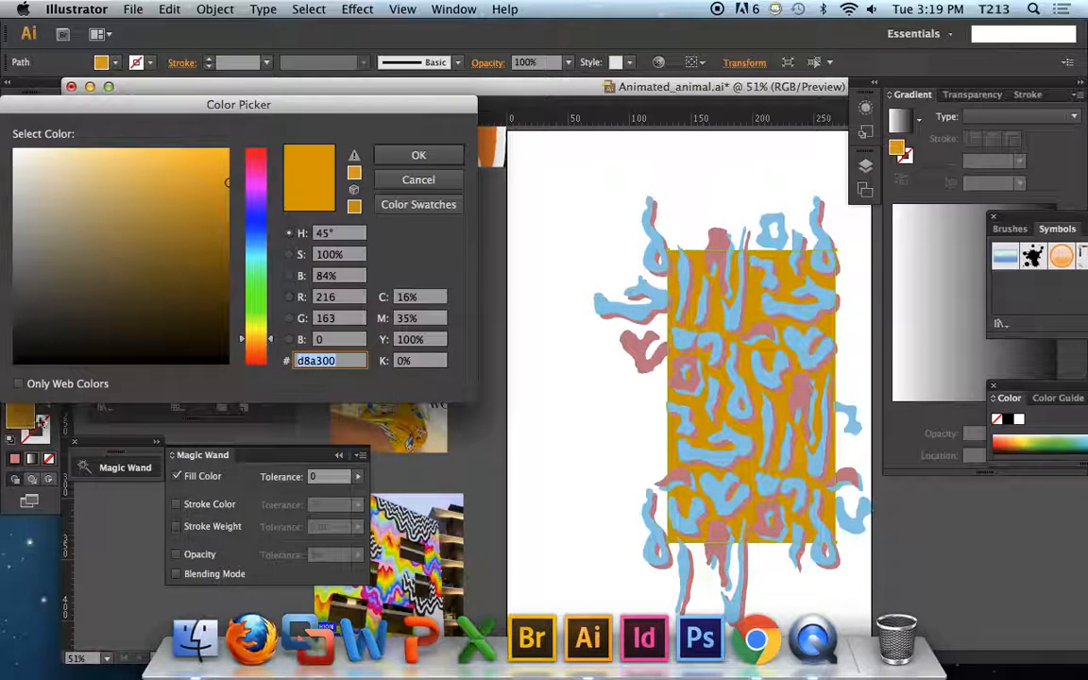
pyautogui.click(144, 155)
pyautogui.click(257, 328)
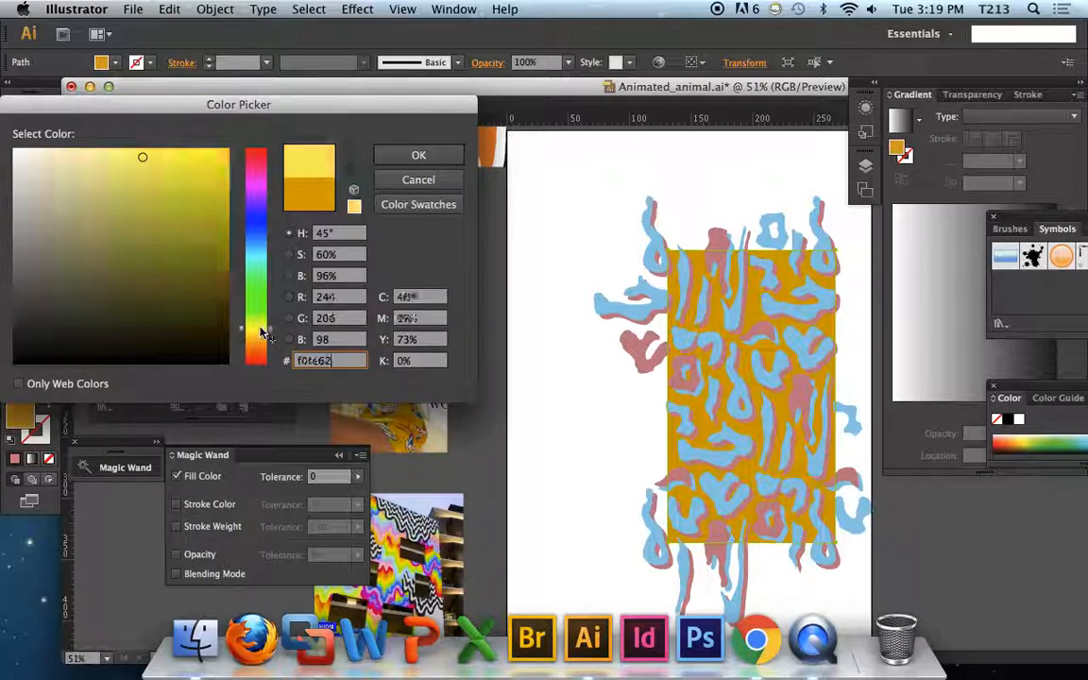
pyautogui.click(419, 155)
pyautogui.click(549, 375)
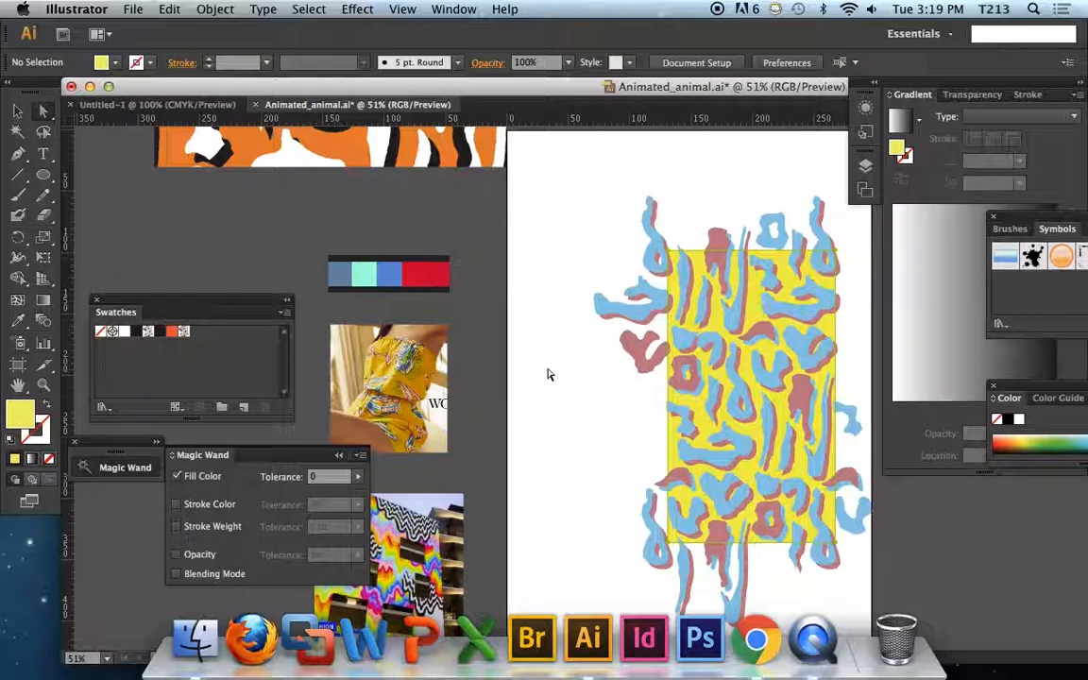
# Step: Save the whole yellow, blue and pink tile as a new pattern swatch
pyautogui.click(767, 369)
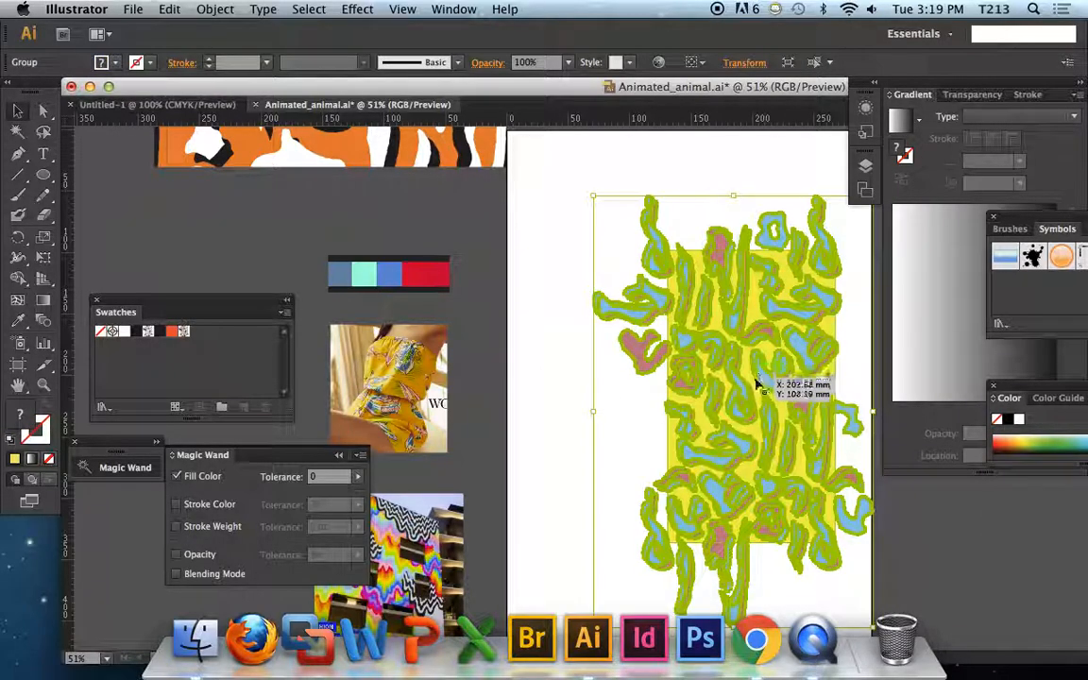
pyautogui.moveTo(780, 411); pyautogui.dragTo(186, 327)
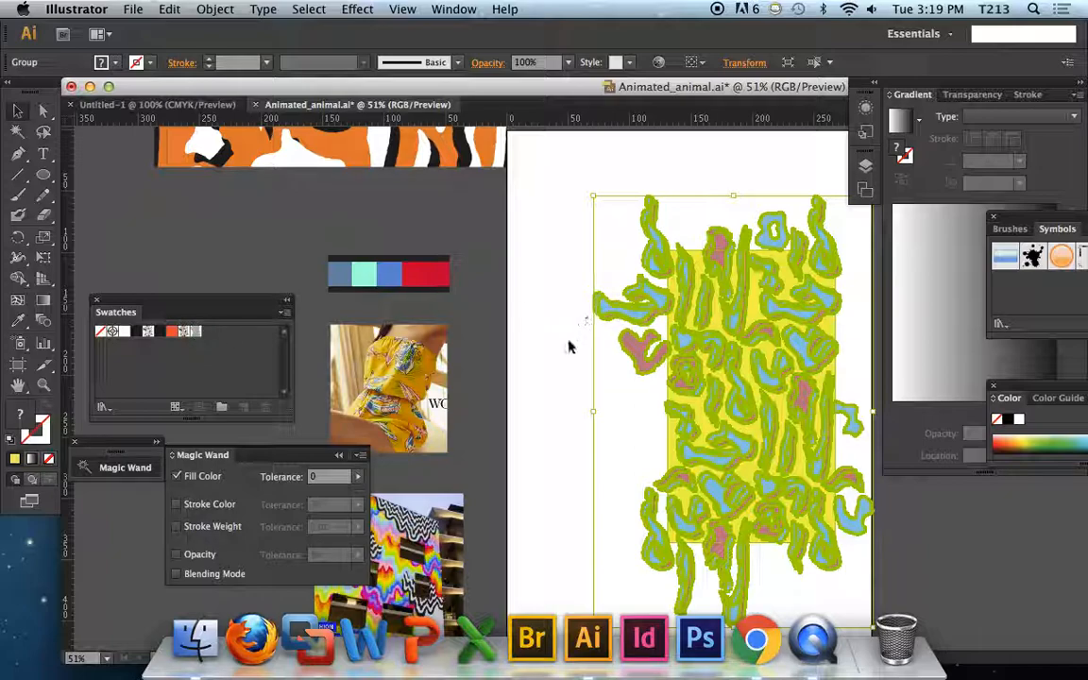
pyautogui.click(556, 393)
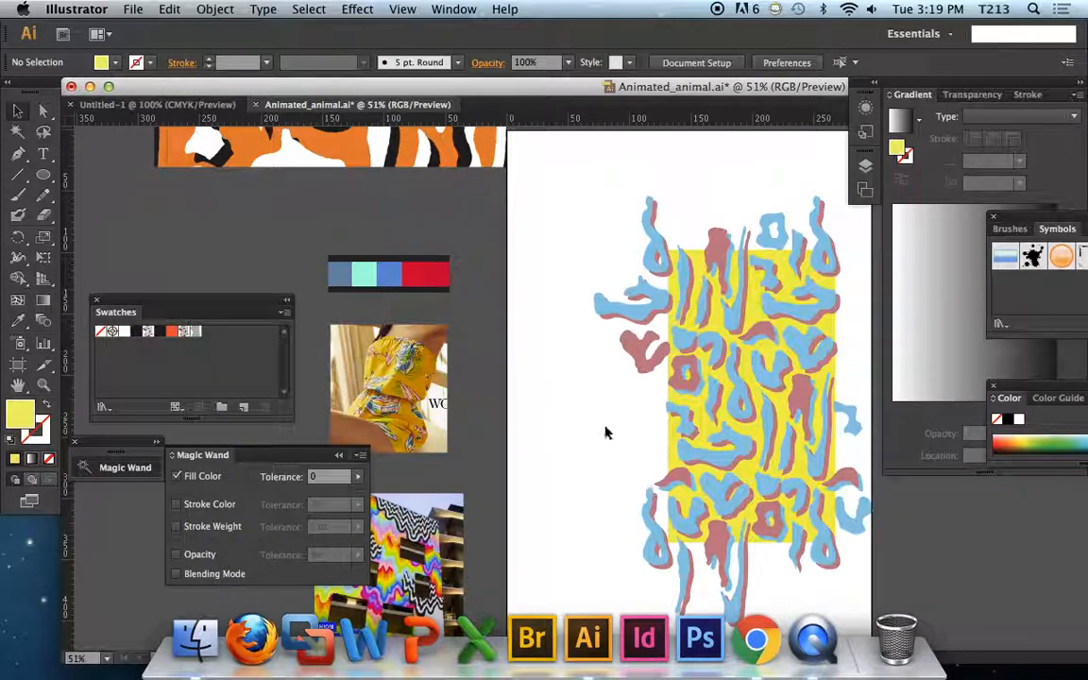
# Step: Move the dress photo down onto the building photo and place the color palette strip beside the tile
pyautogui.moveTo(355, 345); pyautogui.dragTo(389, 563)
pyautogui.moveTo(372, 279); pyautogui.dragTo(543, 248)
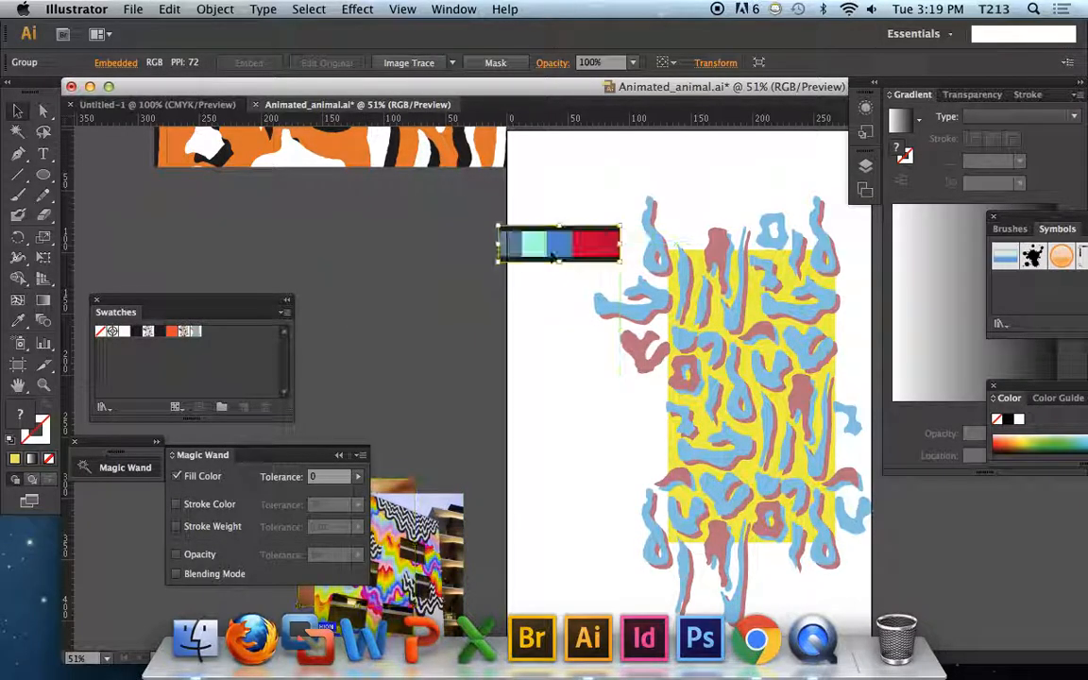
pyautogui.press('a')
pyautogui.click(596, 502)
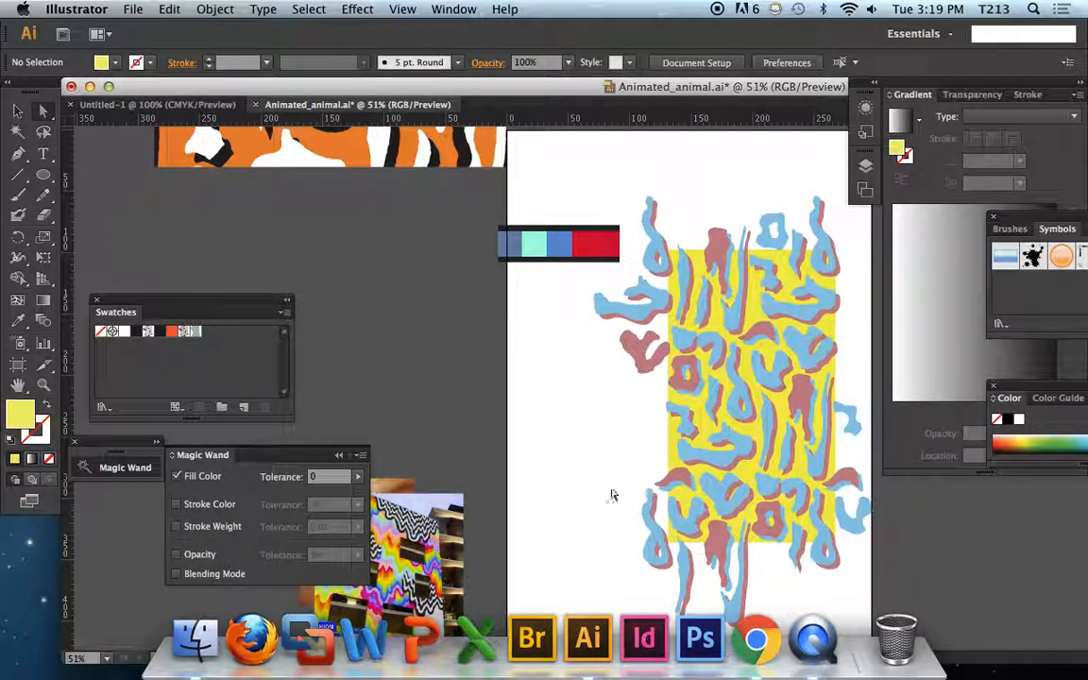
# Step: Fill the tile's yellow background rectangle with the red sampled from the palette strip
pyautogui.click(760, 311)
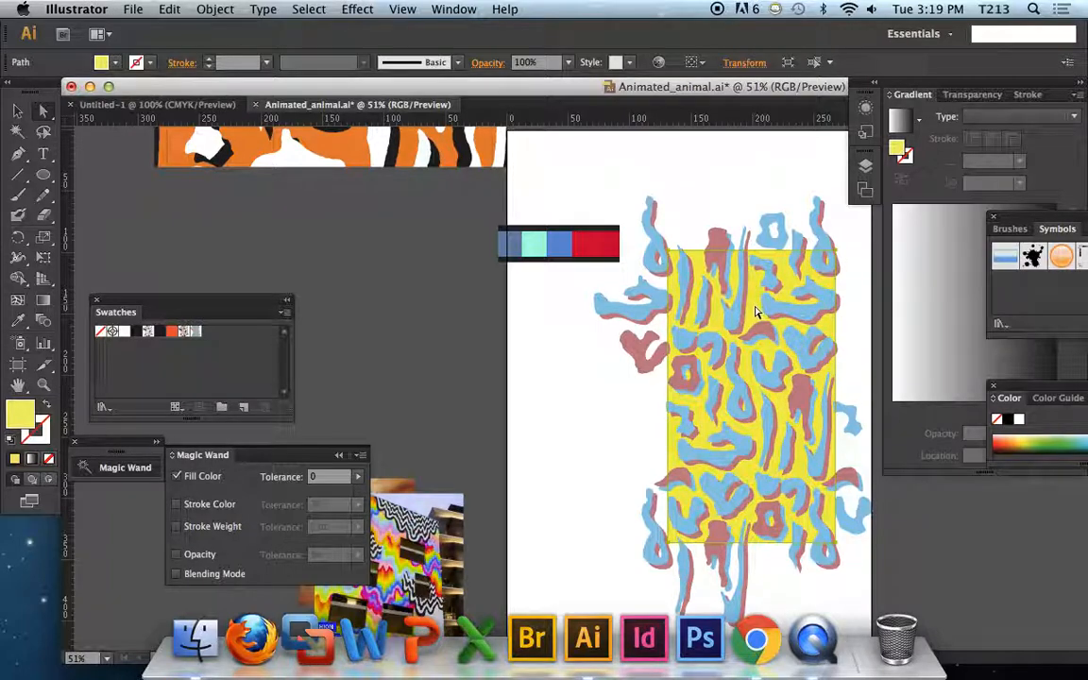
pyautogui.press('i')
pyautogui.click(596, 243)
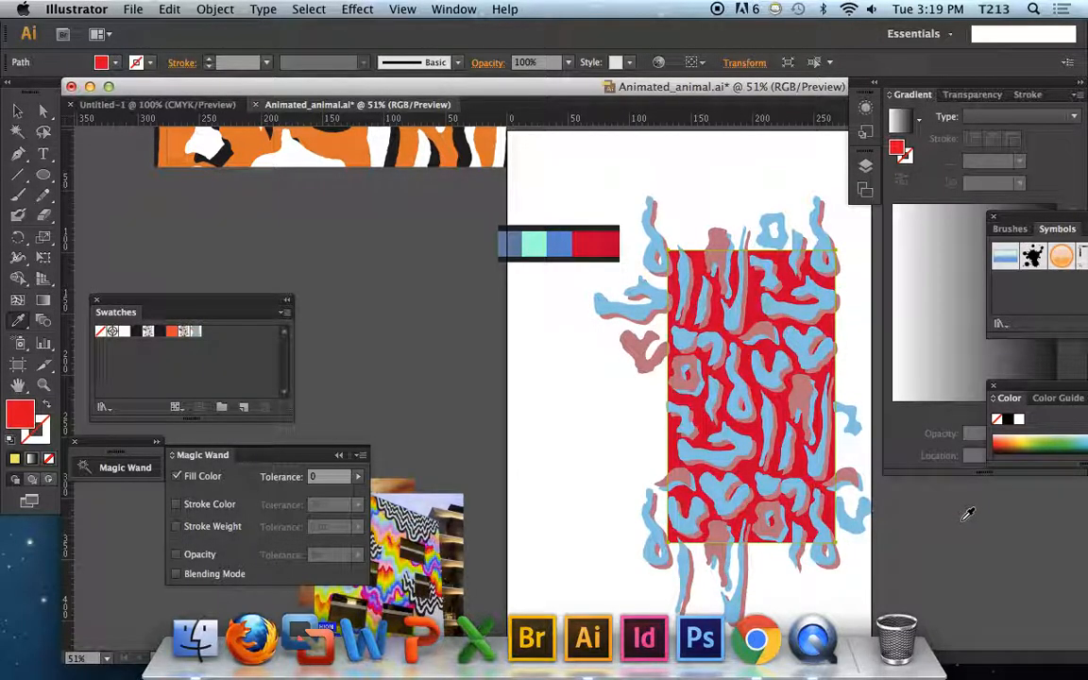
# Step: Select all pink shapes in the tile with the Magic Wand and fill them with the medium blue from the palette strip
pyautogui.click(44, 132)
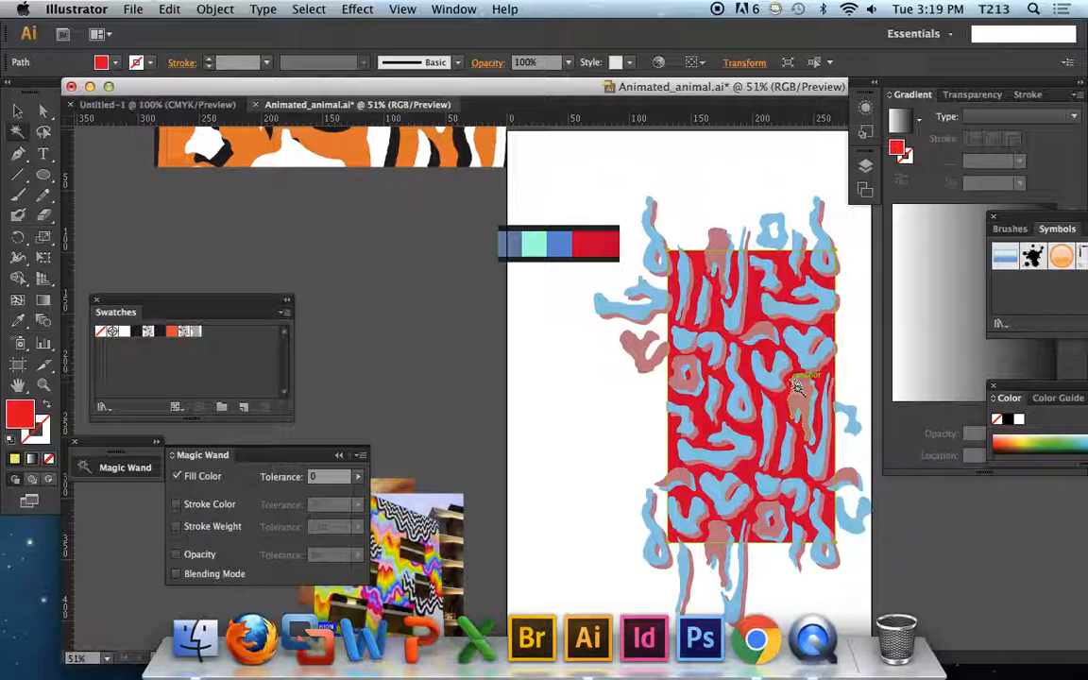
pyautogui.click(798, 391)
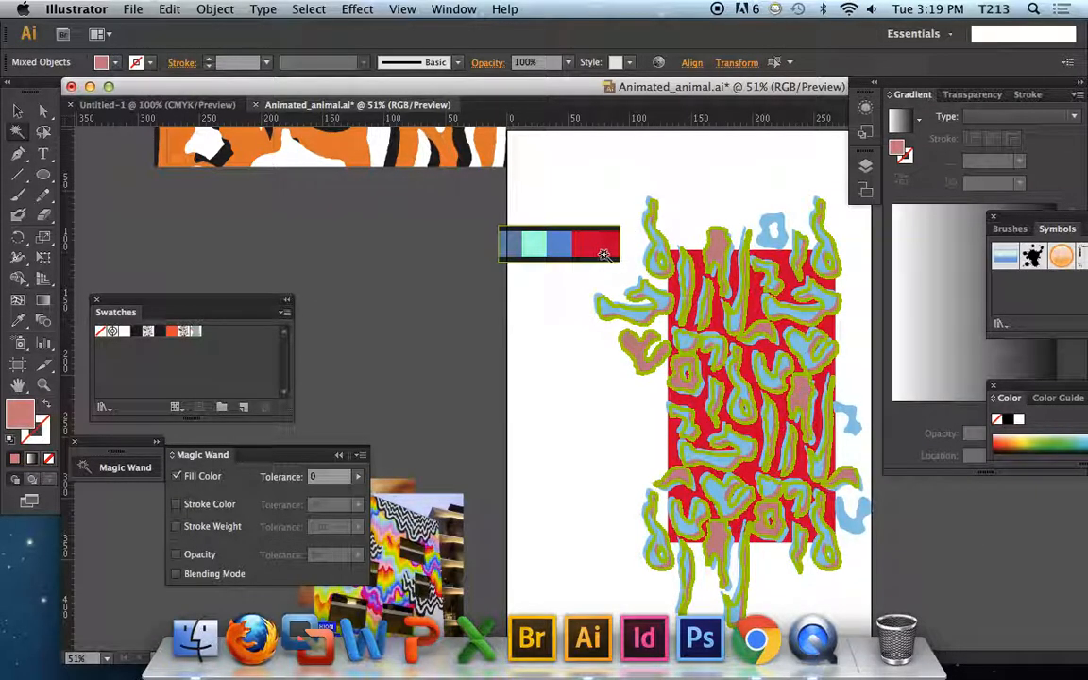
pyautogui.press('i')
pyautogui.click(560, 242)
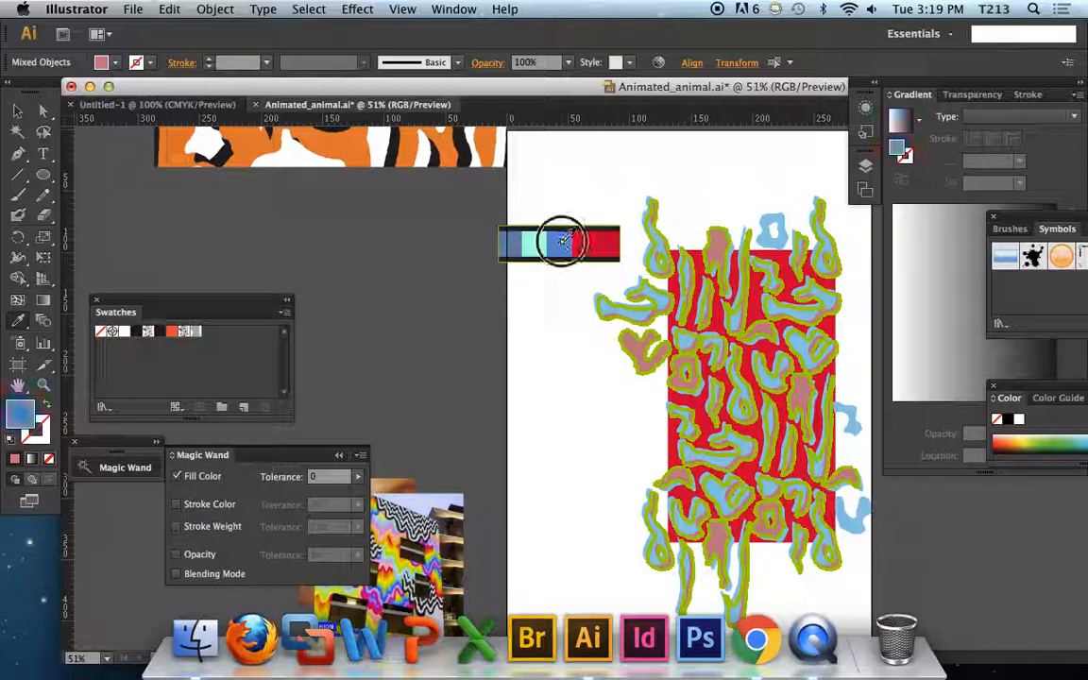
pyautogui.press('a')
pyautogui.click(627, 200)
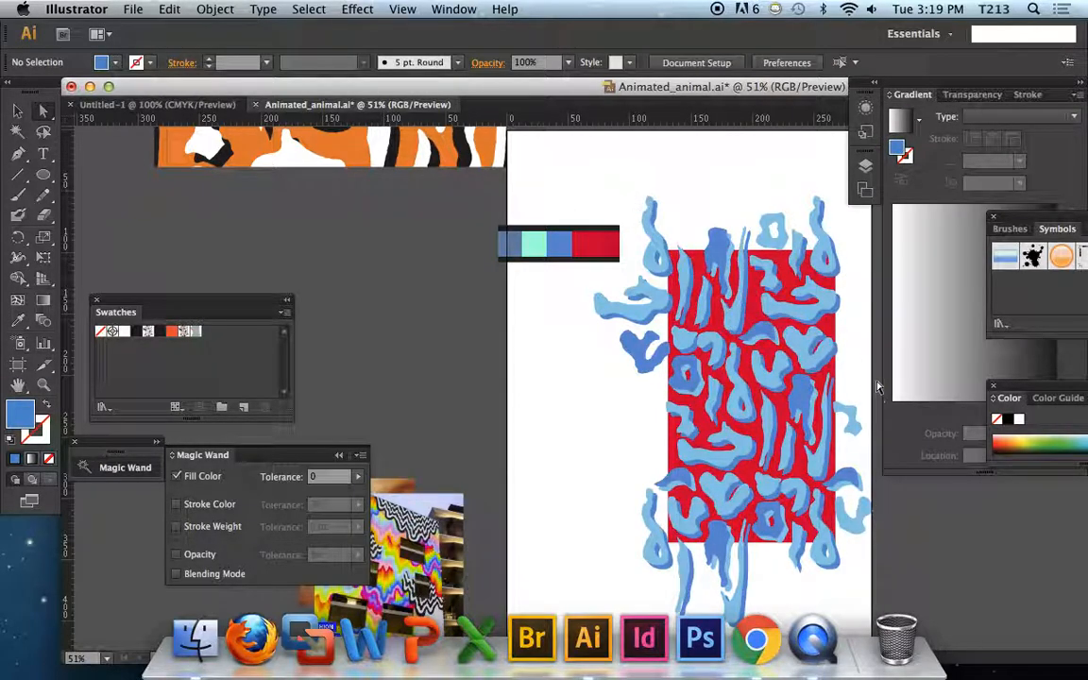
# Step: Save the whole red and blue tile as a new pattern swatch
pyautogui.press('v')
pyautogui.moveTo(745, 425); pyautogui.dragTo(248, 377)
pyautogui.click(478, 376)
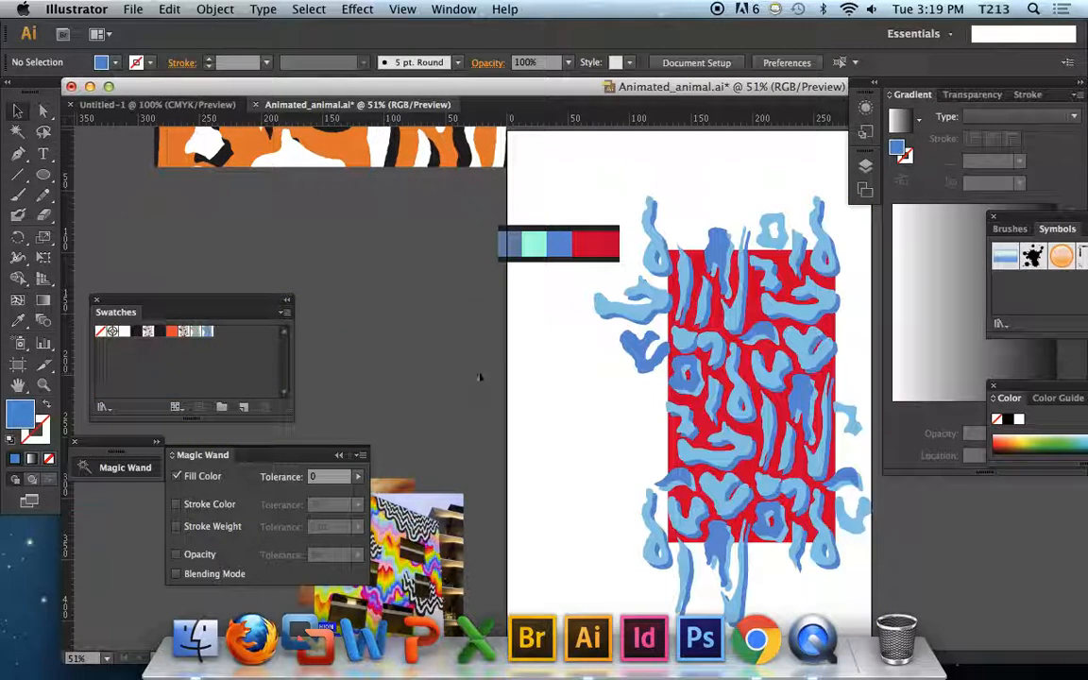
# Step: Move the red and blue tile and the palette strip off the artboard to leave it empty
pyautogui.press('super+minus')
pyautogui.press('super+minus')
pyautogui.press('super+minus')
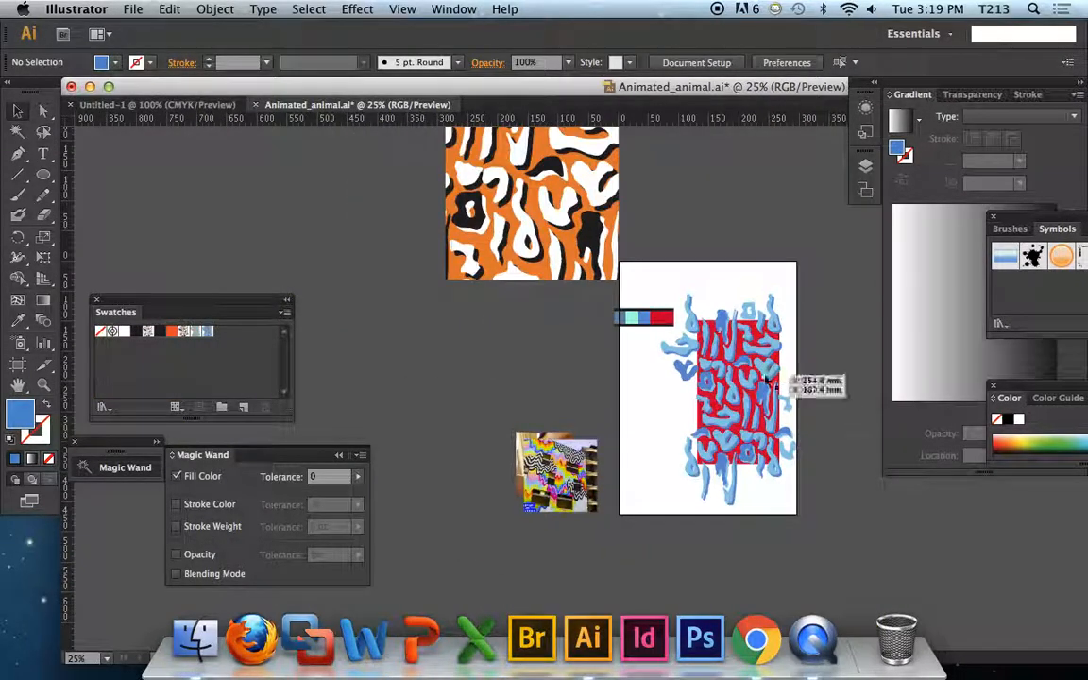
pyautogui.moveTo(754, 388); pyautogui.dragTo(437, 345)
pyautogui.moveTo(628, 317); pyautogui.dragTo(500, 311)
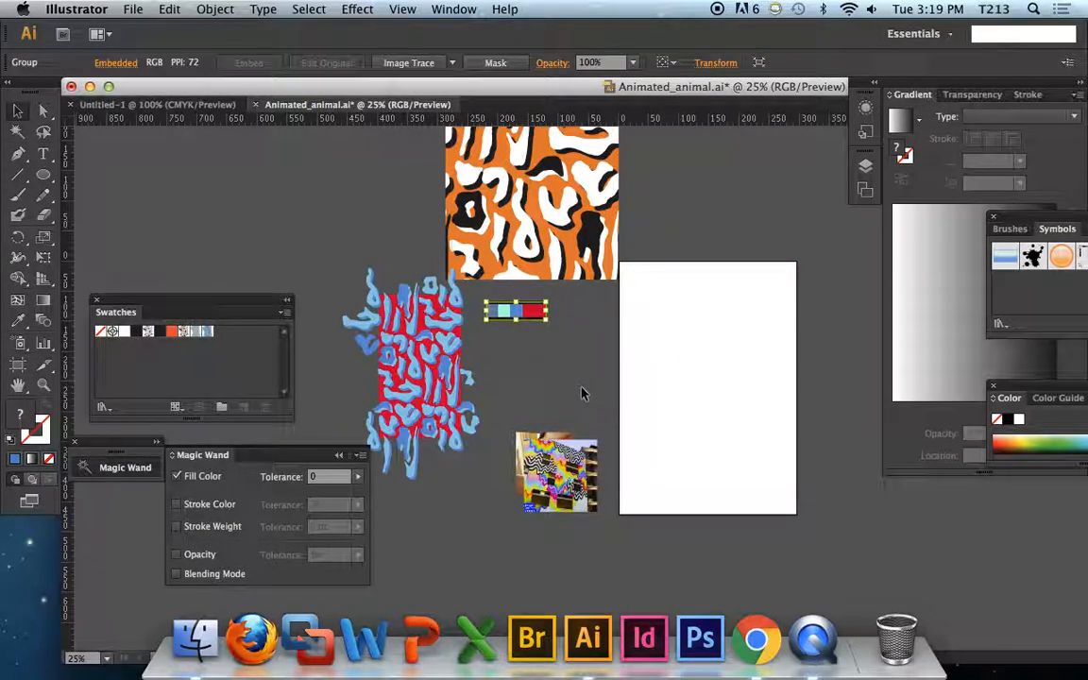
# Step: Start a dress silhouette on the artboard with the Pen tool, drawing its left shoulder, side and hem, and undo the last misplaced point
pyautogui.press('p')
pyautogui.moveTo(665, 320); pyautogui.dragTo(633, 355)
pyautogui.click(651, 321)
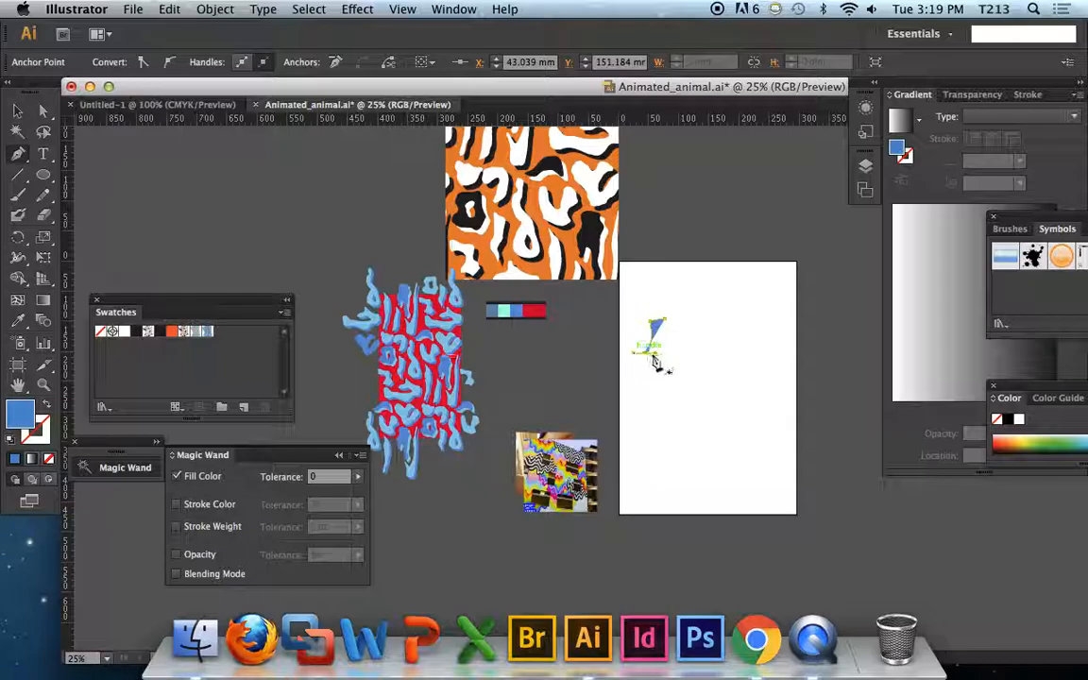
pyautogui.click(646, 353)
pyautogui.click(634, 402)
pyautogui.moveTo(694, 413); pyautogui.dragTo(713, 412)
pyautogui.click(708, 355)
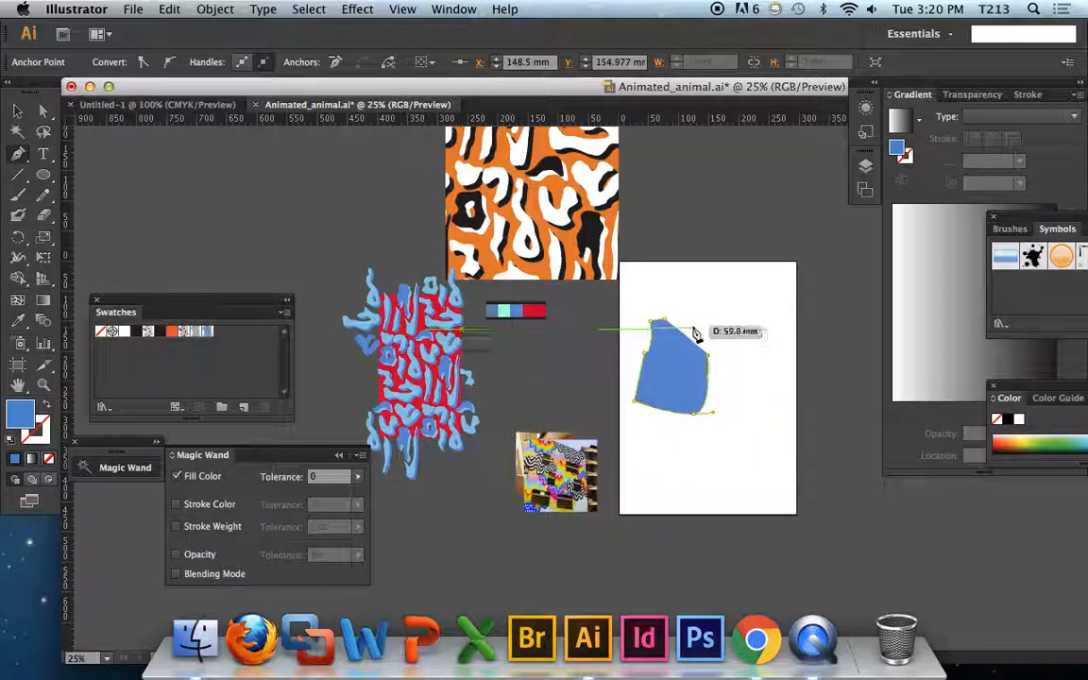
pyautogui.press('super+z')
# Step: Complete the dress silhouette with its right side, shoulder and neckline, close the path and adjust its points
pyautogui.click(733, 407)
pyautogui.moveTo(733, 407); pyautogui.dragTo(702, 364)
pyautogui.click(693, 315)
pyautogui.click(668, 320)
pyautogui.press('a')
pyautogui.click(698, 317)
pyautogui.click(722, 319)
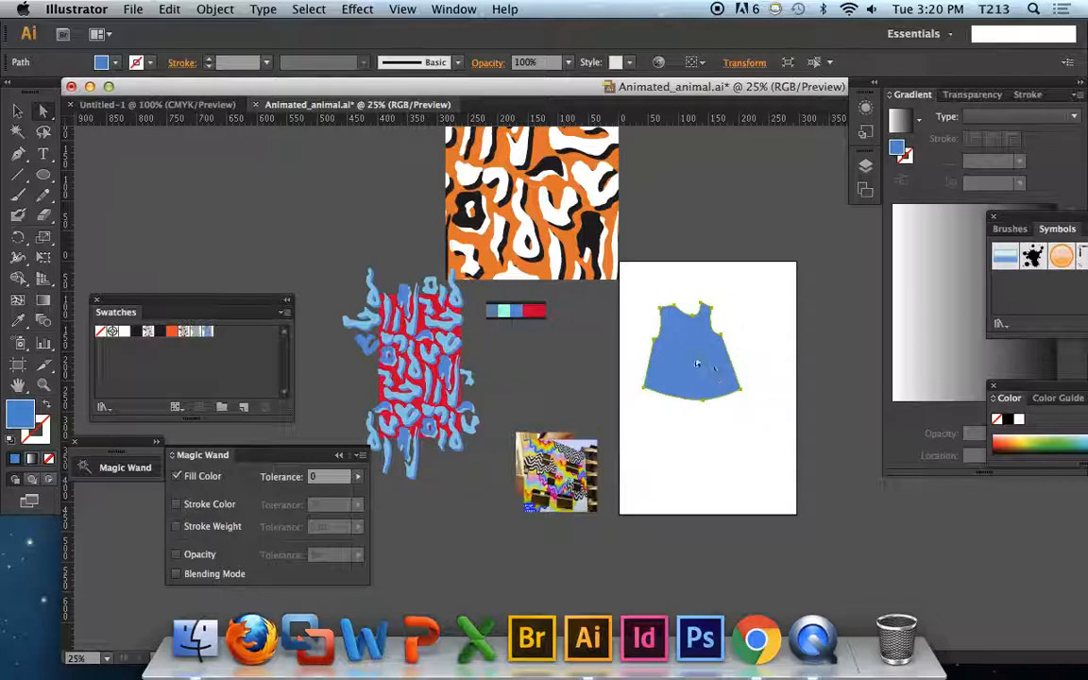
# Step: Fill the dress with the red and blue pattern swatch and add two copies filled with the yellow and orange pattern swatches
pyautogui.click(207, 332)
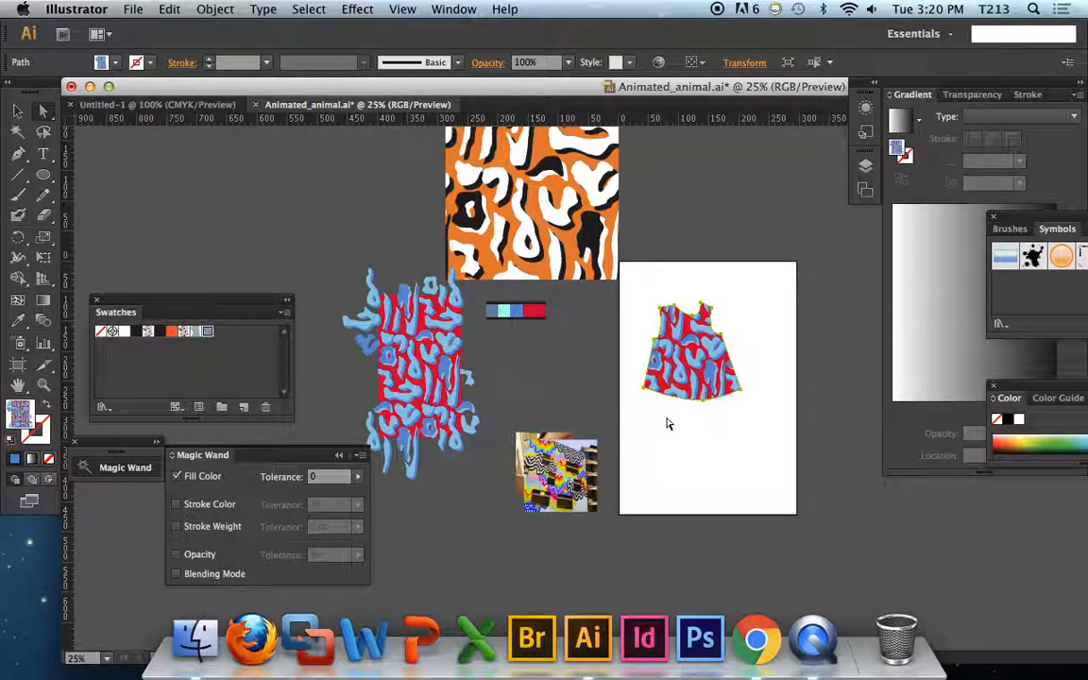
pyautogui.moveTo(702, 368); pyautogui.dragTo(773, 472)
pyautogui.click(196, 333)
pyautogui.click(178, 332)
pyautogui.moveTo(762, 431); pyautogui.dragTo(784, 367)
pyautogui.click(778, 466)
pyautogui.moveTo(743, 435); pyautogui.dragTo(732, 455)
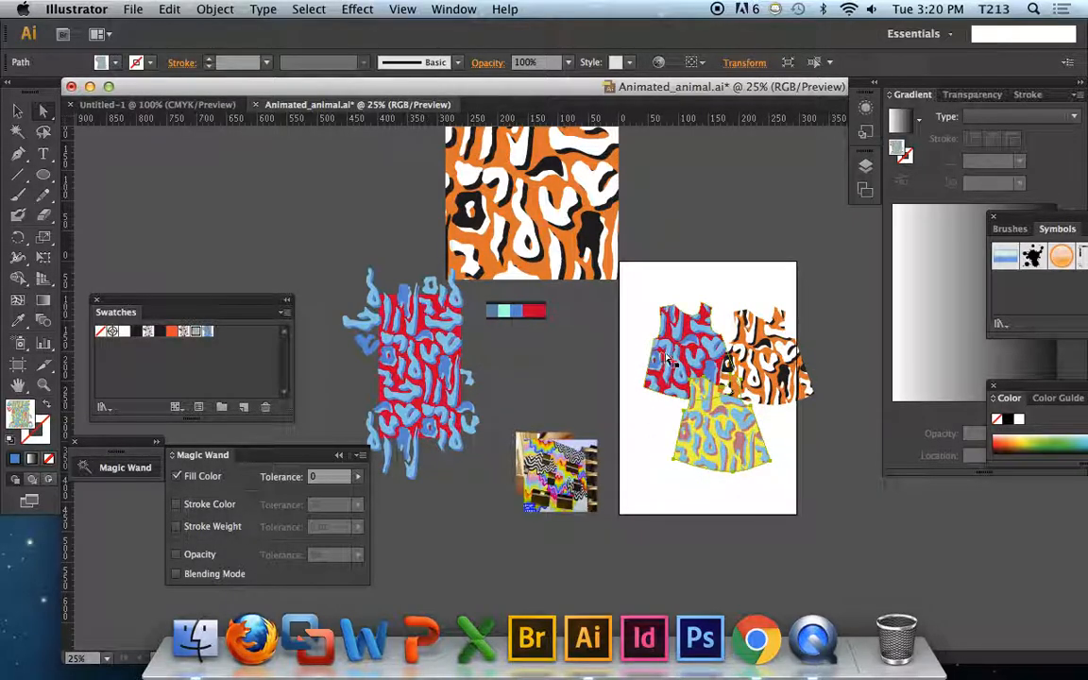
# Step: Spread the dresses apart, placing the yellow one above the artboard, the red one upper right and the orange one lower on the artboard
pyautogui.moveTo(669, 359); pyautogui.dragTo(650, 346)
pyautogui.moveTo(735, 431); pyautogui.dragTo(711, 416)
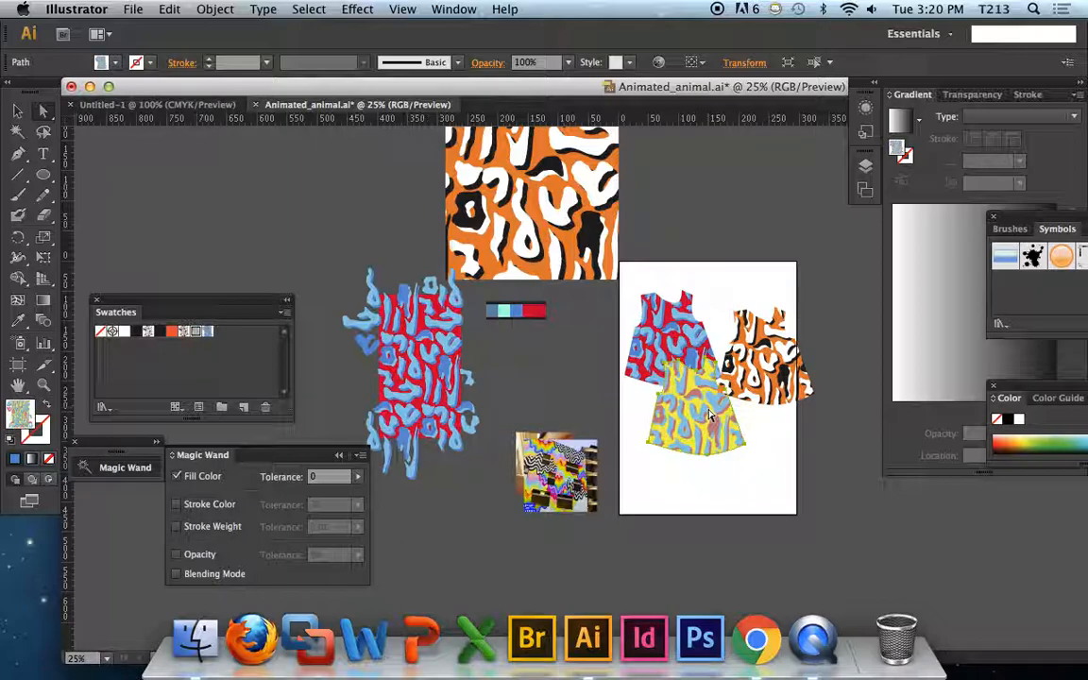
pyautogui.moveTo(704, 422); pyautogui.dragTo(718, 259)
pyautogui.moveTo(718, 257); pyautogui.dragTo(777, 209)
pyautogui.moveTo(753, 363); pyautogui.dragTo(700, 398)
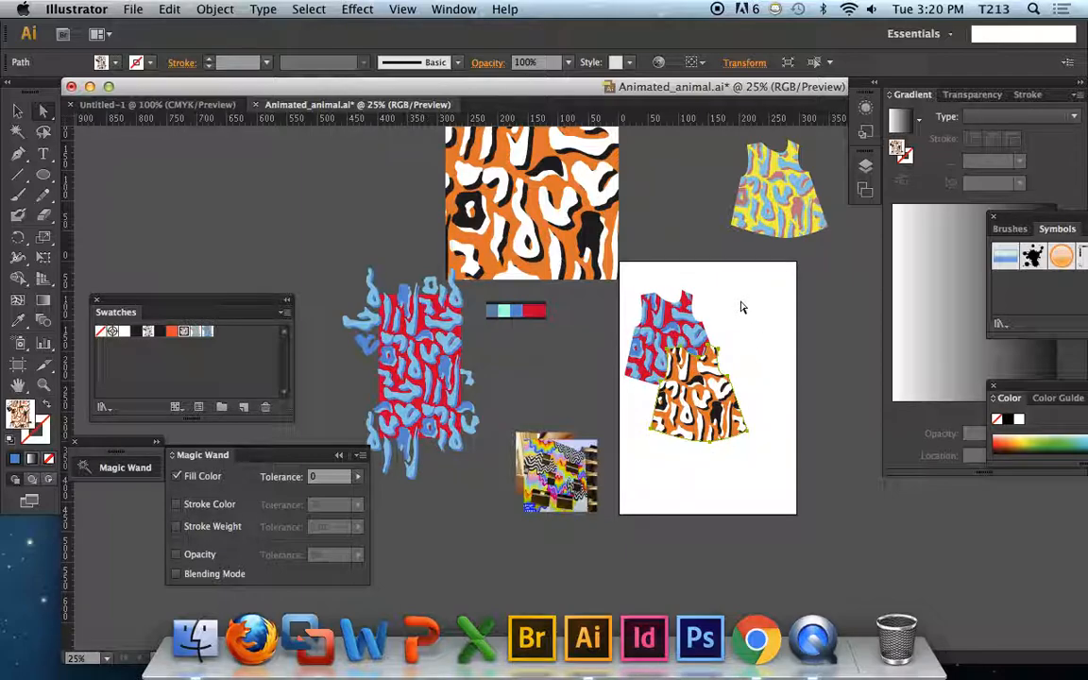
pyautogui.moveTo(699, 391); pyautogui.dragTo(693, 463)
pyautogui.moveTo(676, 351); pyautogui.dragTo(765, 324)
pyautogui.moveTo(688, 471); pyautogui.dragTo(700, 436)
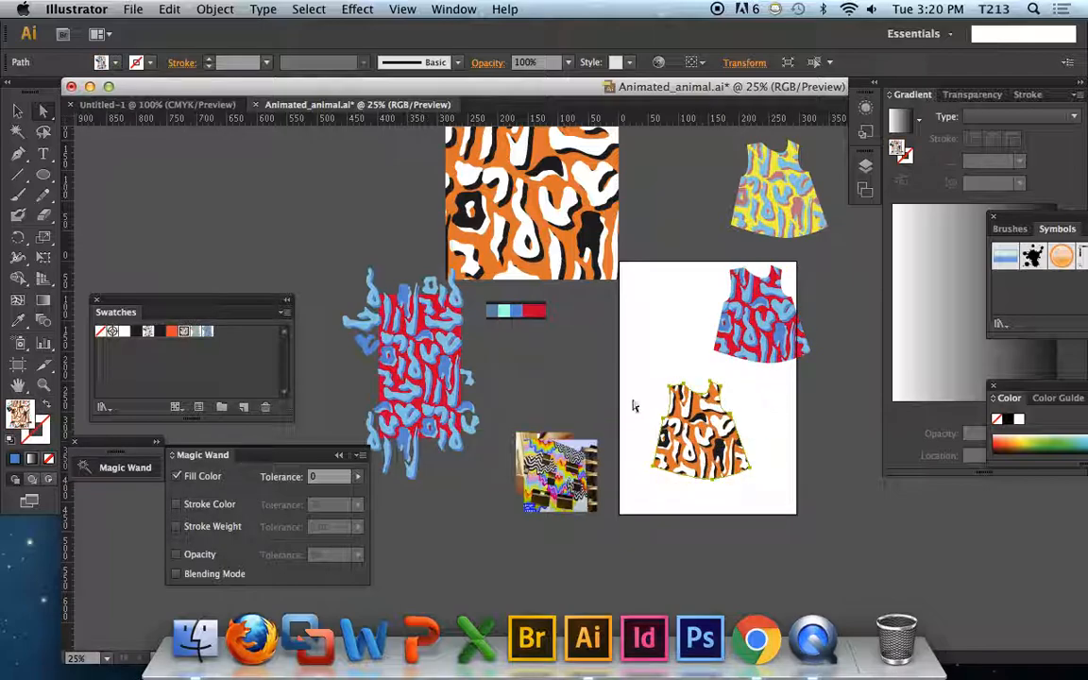
# Step: Bend the left armhole of the orange dress inward into a curve
pyautogui.click(767, 407)
pyautogui.press('super+space')
pyautogui.moveTo(644, 338); pyautogui.dragTo(784, 520)
pyautogui.click(601, 333)
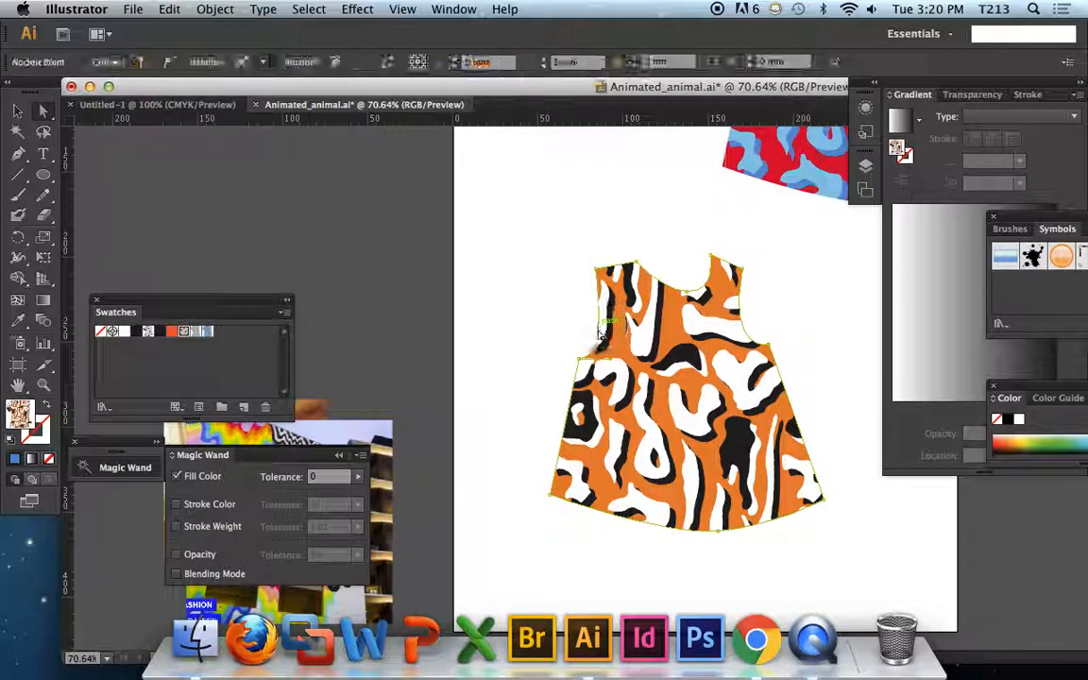
pyautogui.moveTo(613, 359); pyautogui.dragTo(650, 359)
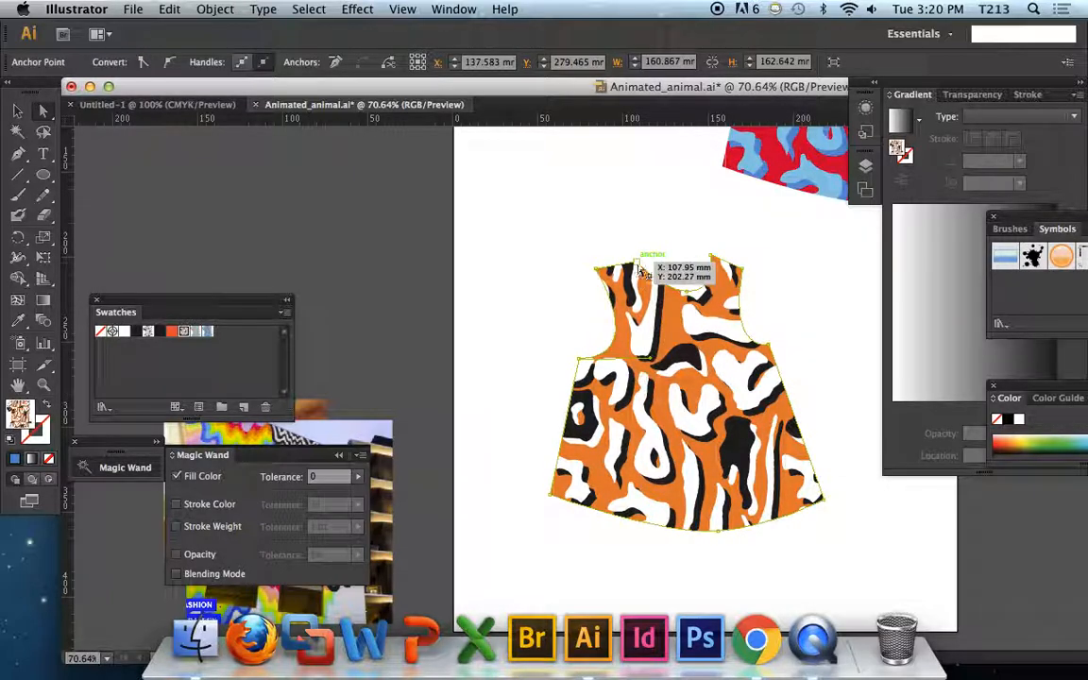
# Step: Reshape the orange dress: adjust its left shoulder, shift the neckline's lowest point slightly left and lower the right armhole's bottom corner
pyautogui.moveTo(638, 264); pyautogui.dragTo(614, 265)
pyautogui.moveTo(691, 291); pyautogui.dragTo(683, 291)
pyautogui.click(837, 297)
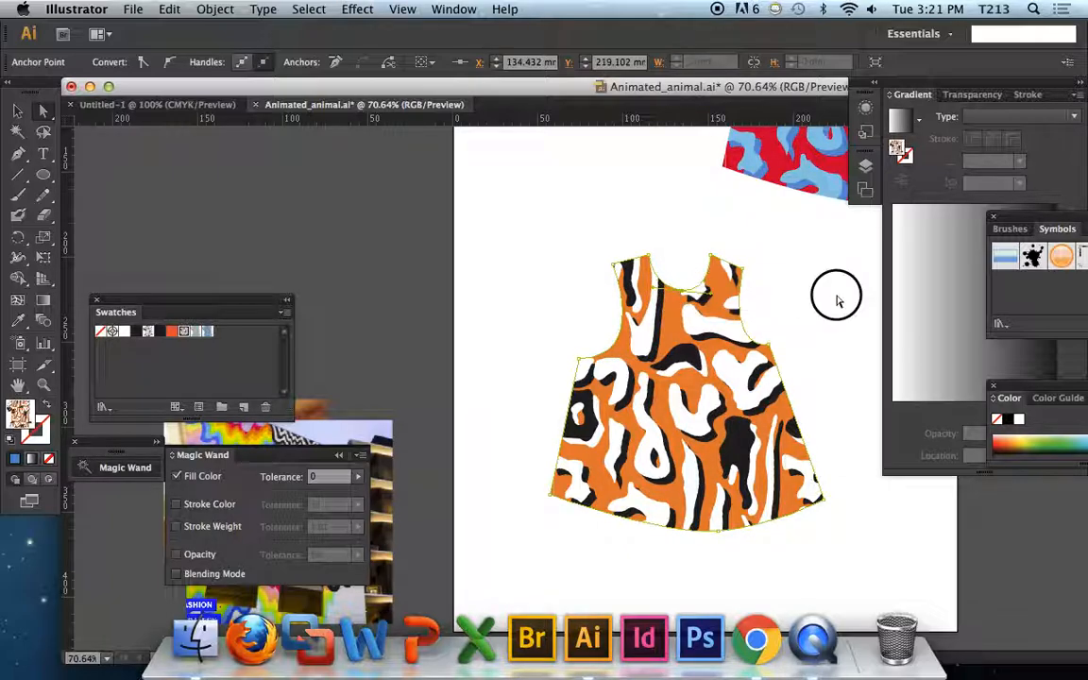
pyautogui.moveTo(770, 345); pyautogui.dragTo(775, 362)
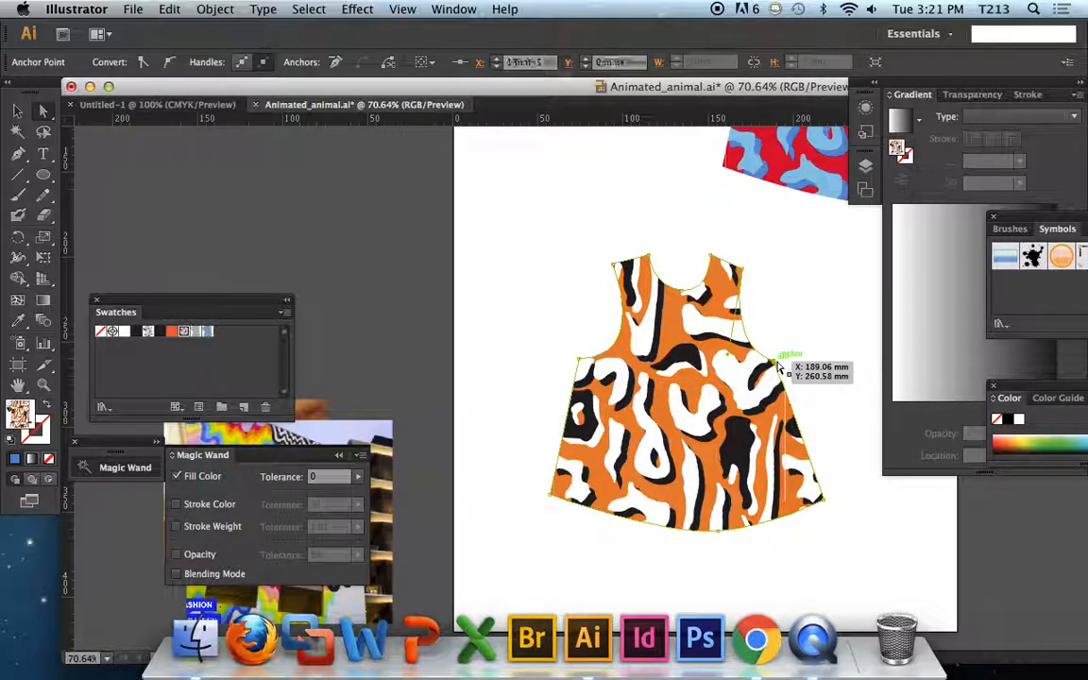
pyautogui.click(799, 343)
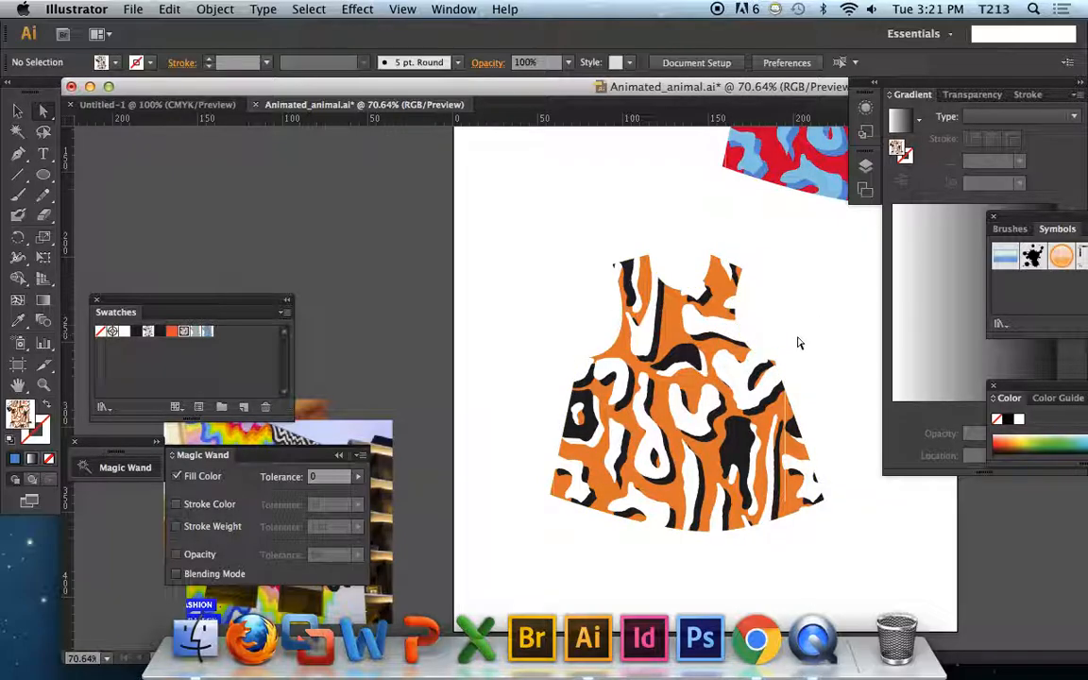
# Step: Reposition the red dress across the artboard's upper right edge and the orange dress in the artboard's lower middle
pyautogui.press('super+minus')
pyautogui.press('super+minus')
pyautogui.press('super+minus')
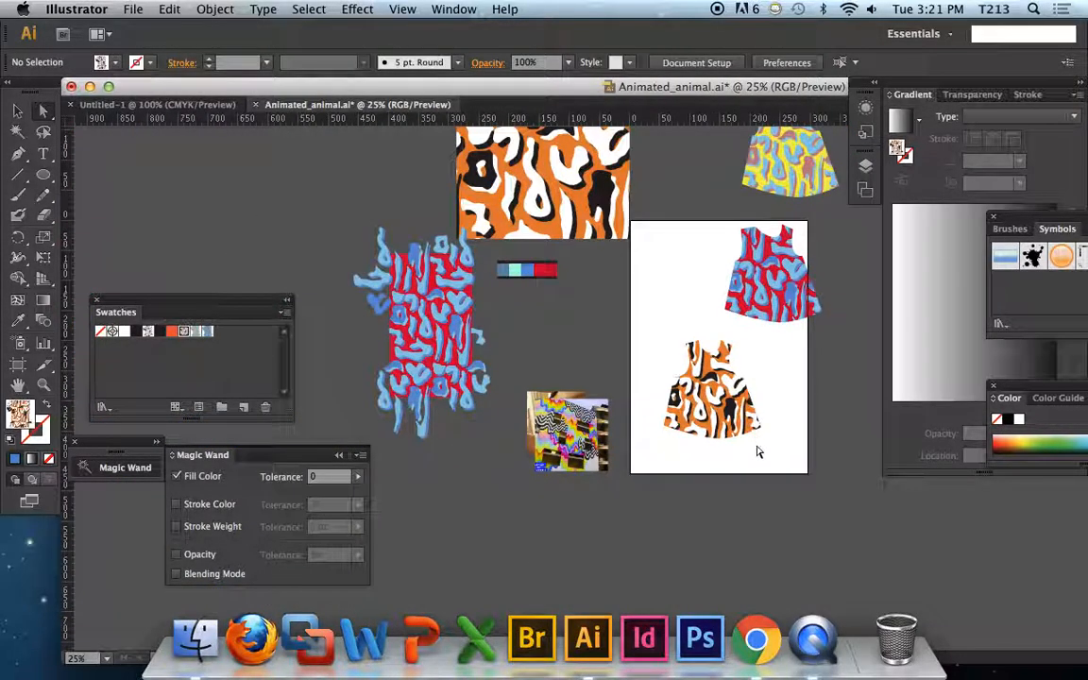
pyautogui.moveTo(718, 407); pyautogui.dragTo(718, 442)
pyautogui.click(750, 348)
pyautogui.moveTo(782, 268); pyautogui.dragTo(776, 316)
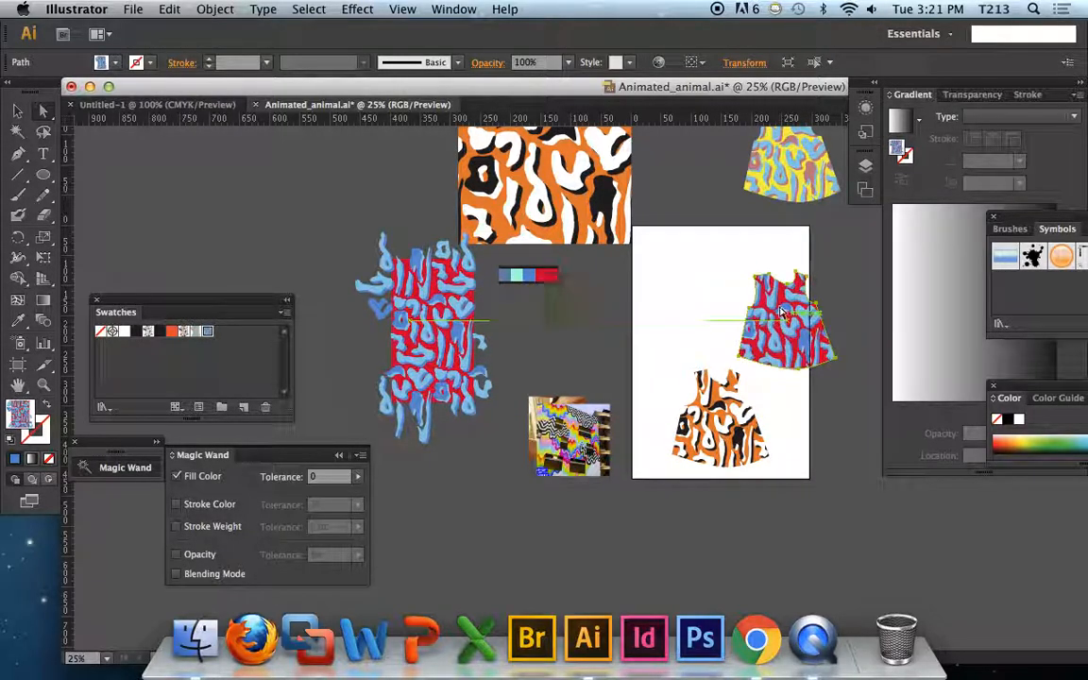
pyautogui.moveTo(721, 419); pyautogui.dragTo(714, 421)
pyautogui.moveTo(787, 321); pyautogui.dragTo(792, 277)
pyautogui.moveTo(724, 433); pyautogui.dragTo(739, 407)
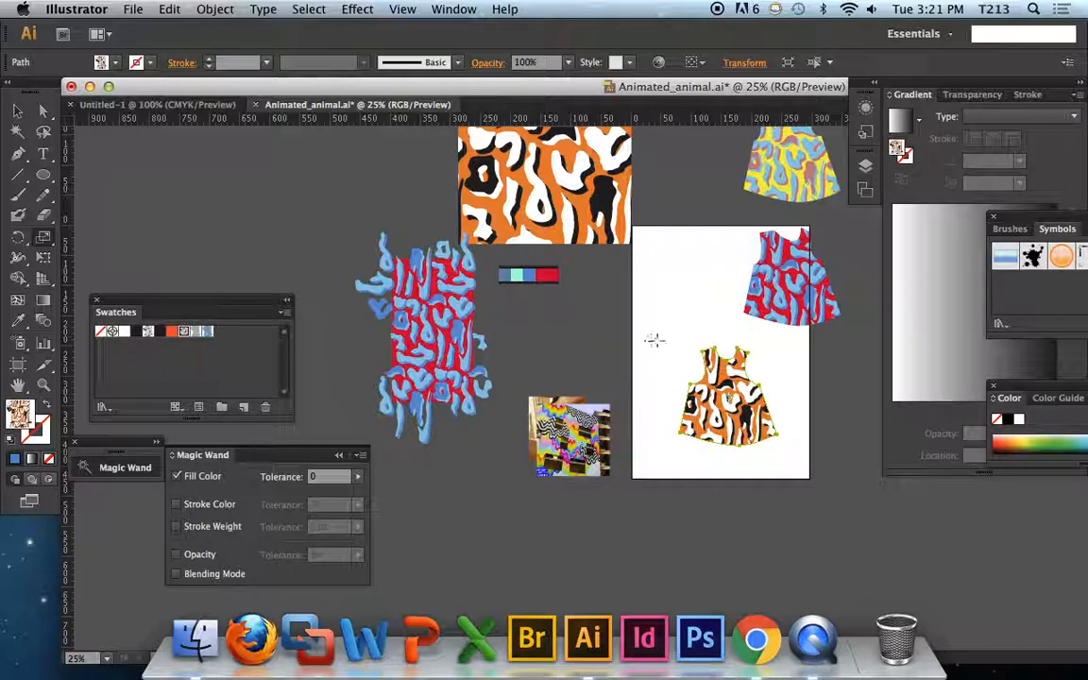
# Step: Shrink only the pattern fill inside the orange dress to about 43%, leaving the silhouette's size alone
pyautogui.moveTo(663, 344); pyautogui.dragTo(846, 454)
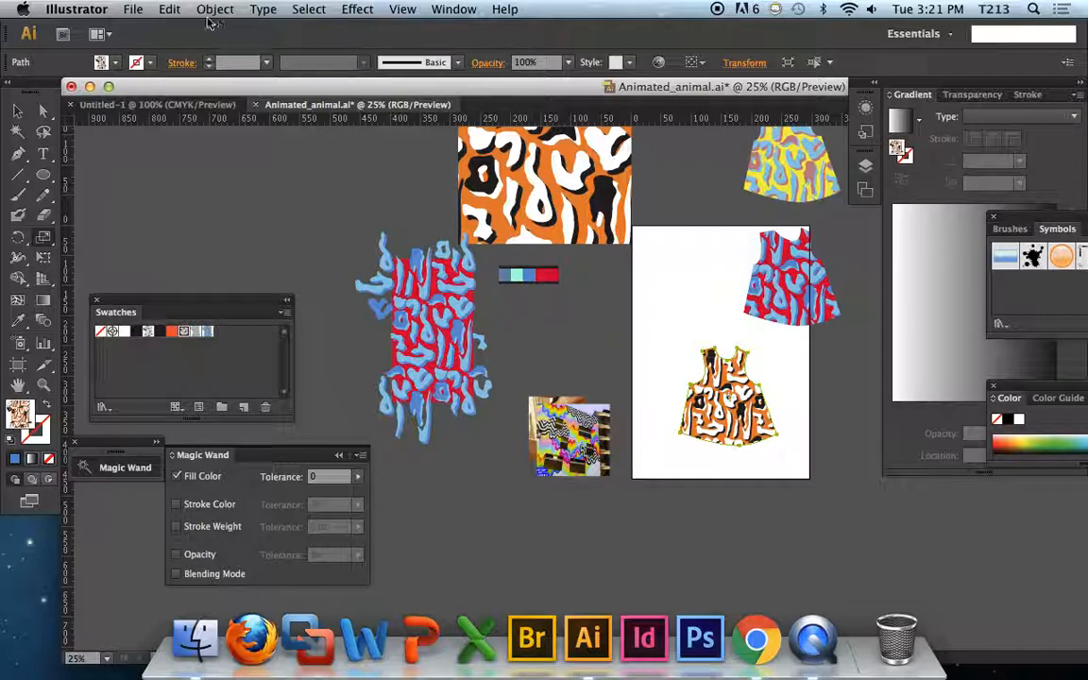
# Step: Open the Scale options for the orange dress with only Transform Patterns enabled and preview a uniform scale of 225%
pyautogui.click(229, 8)
pyautogui.moveTo(236, 29)
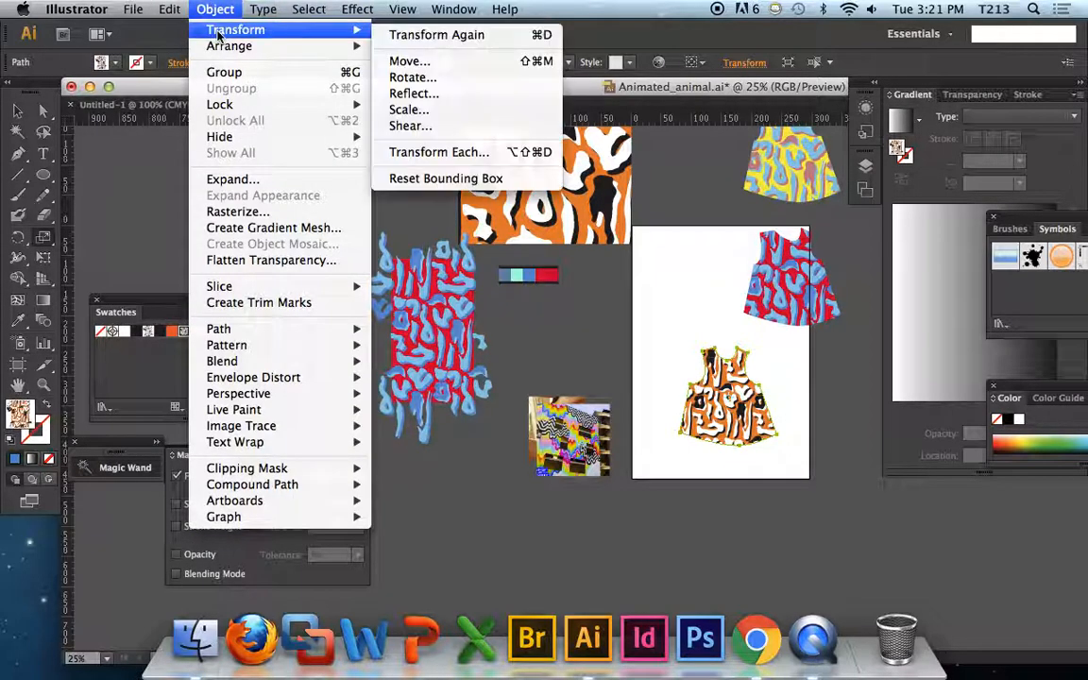
pyautogui.click(468, 109)
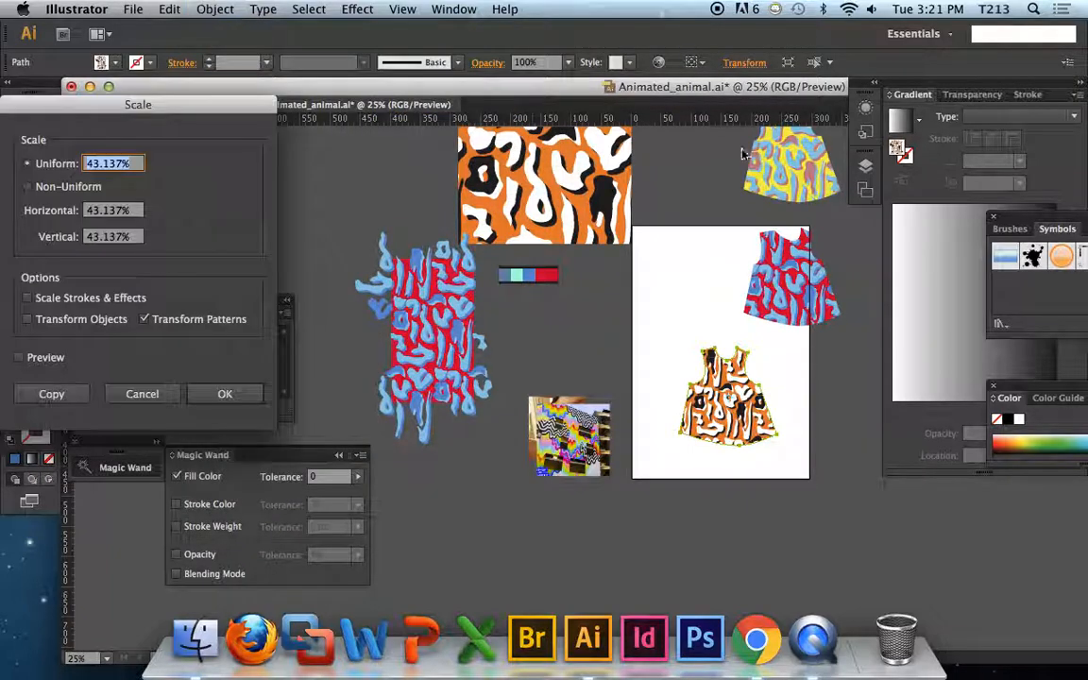
pyautogui.moveTo(197, 102); pyautogui.dragTo(555, 127)
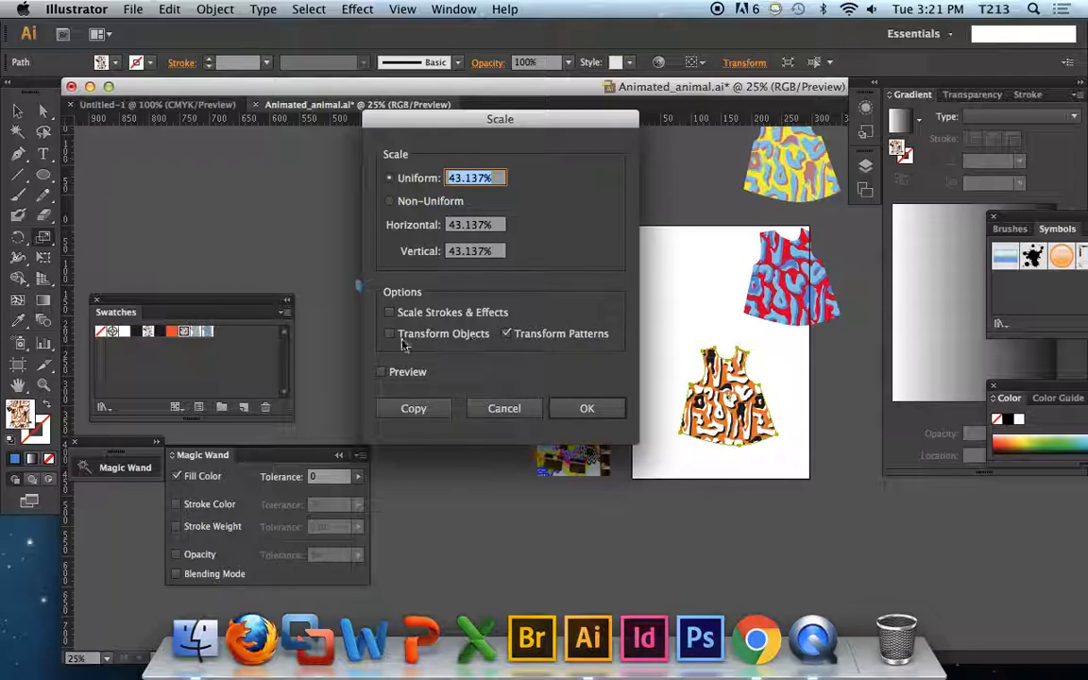
pyautogui.click(390, 335)
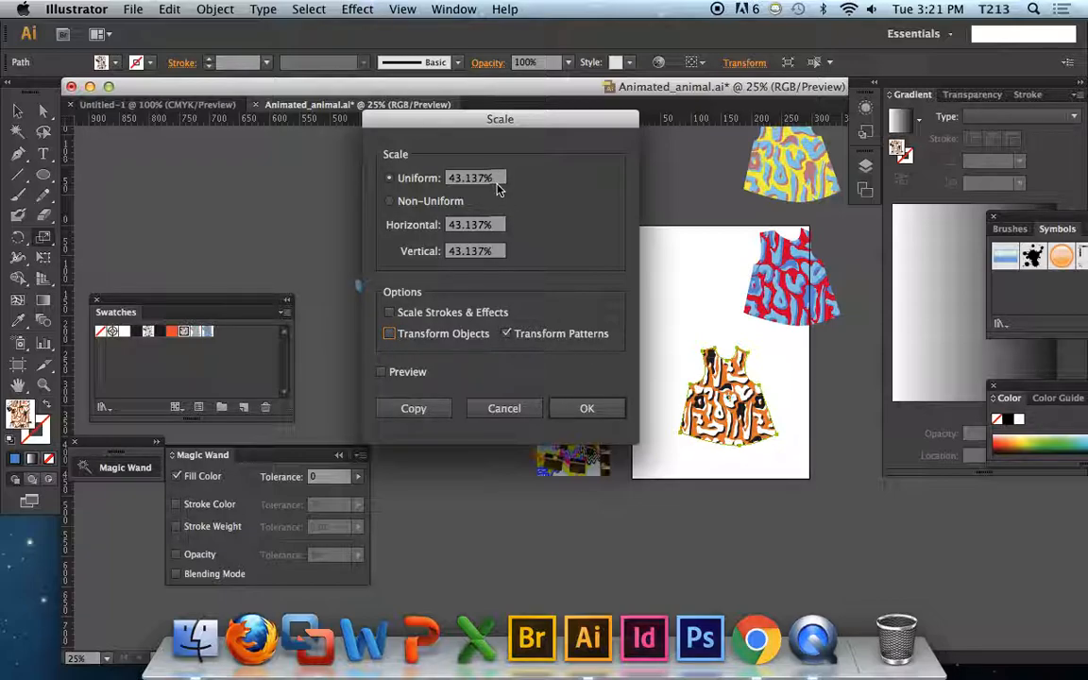
pyautogui.click(454, 177)
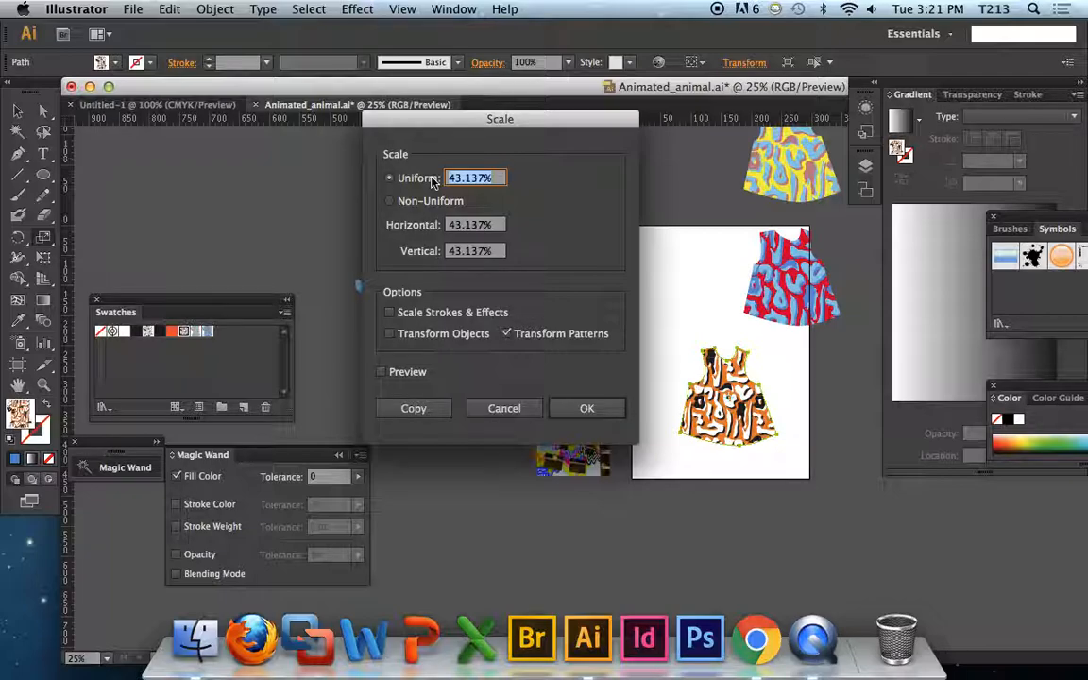
pyautogui.write('24')
pyautogui.write('5')
pyautogui.click(381, 371)
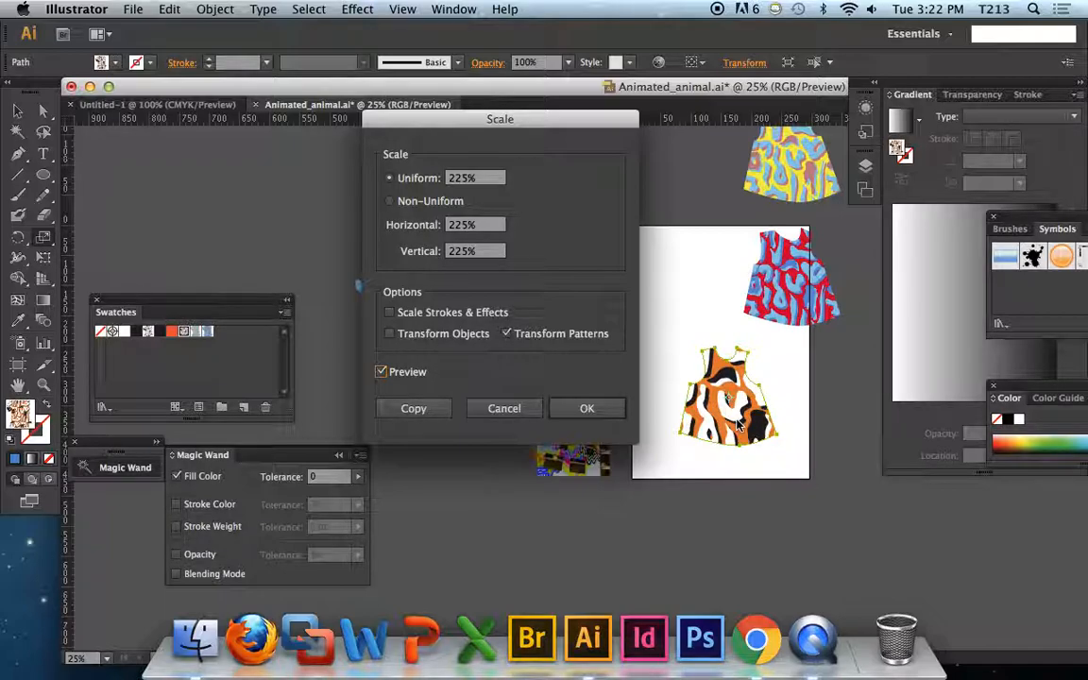
# Step: Set the uniform scale to 80%, refresh the preview and apply it to the orange dress's pattern fill
pyautogui.moveTo(495, 180); pyautogui.dragTo(407, 176)
pyautogui.write('80')
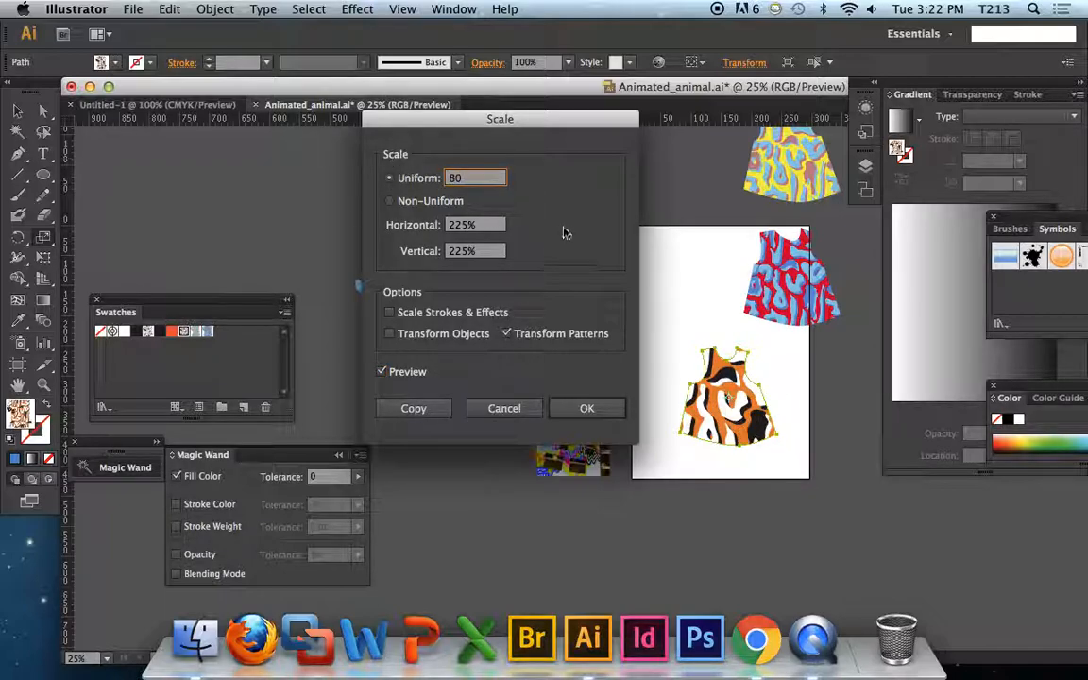
pyautogui.click(381, 375)
pyautogui.click(382, 375)
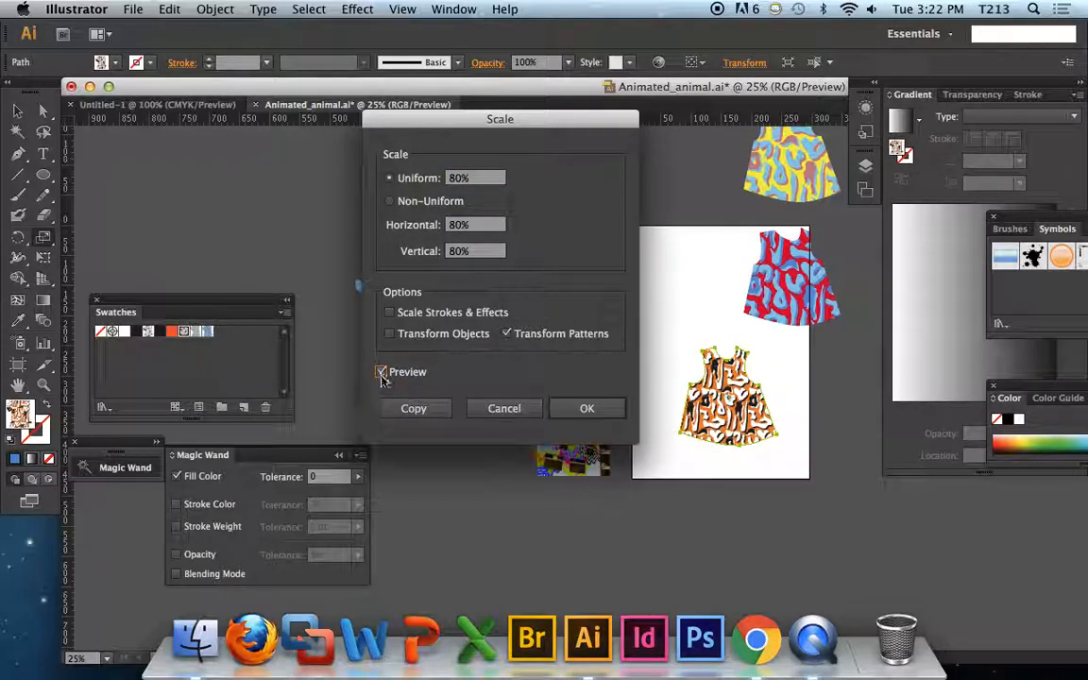
pyautogui.click(583, 409)
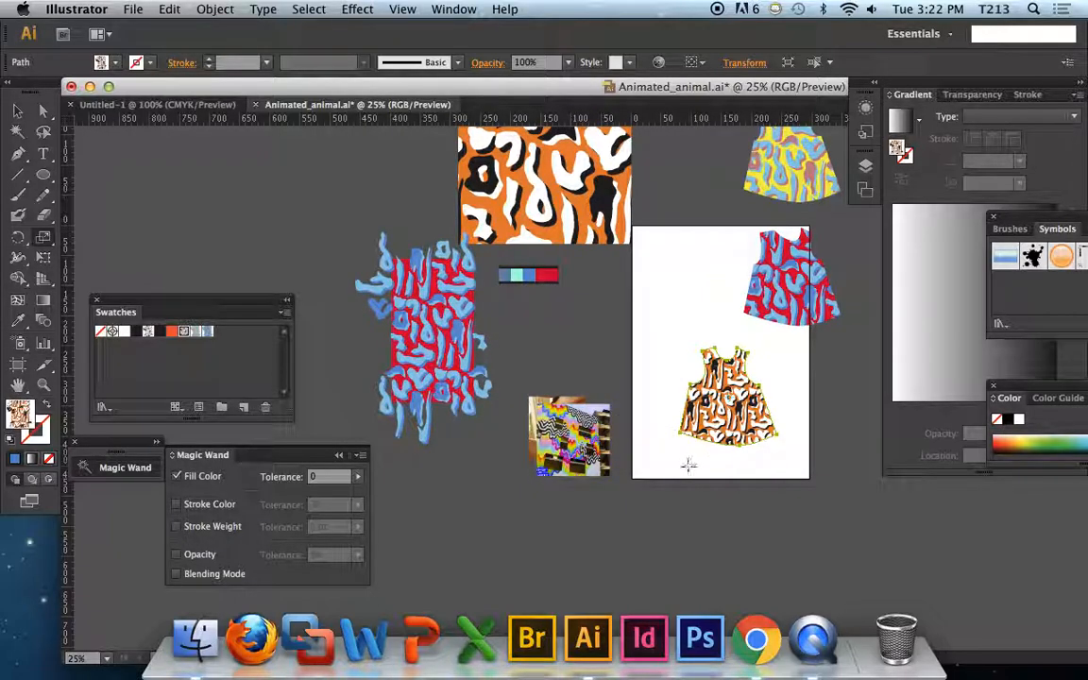
pyautogui.press('a')
pyautogui.click(216, 8)
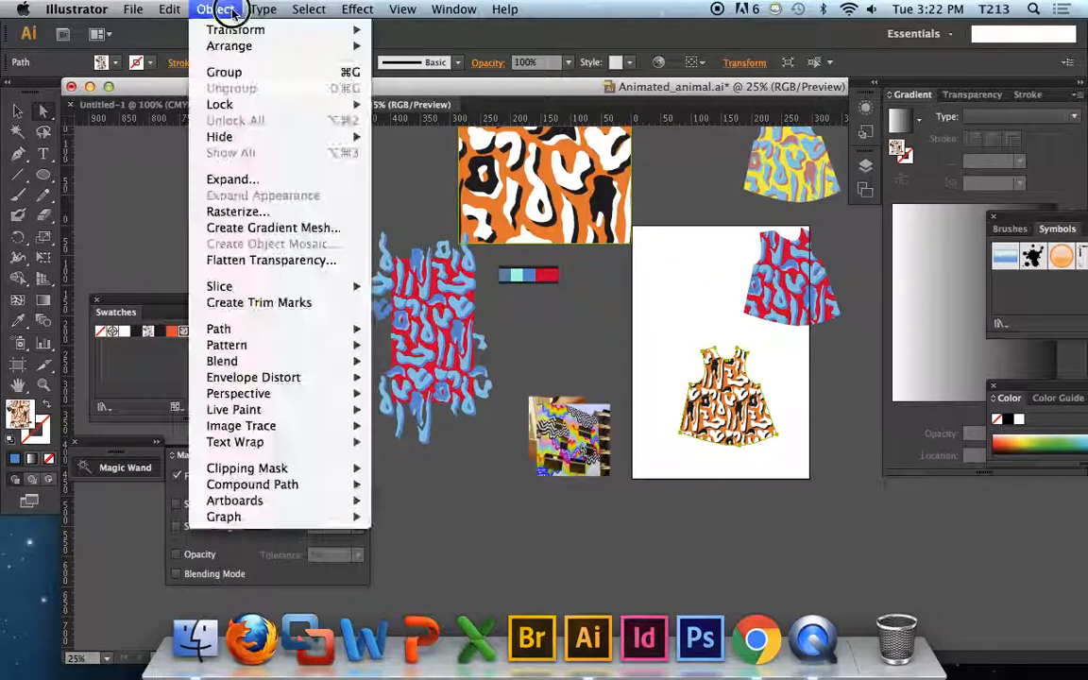
pyautogui.moveTo(236, 30)
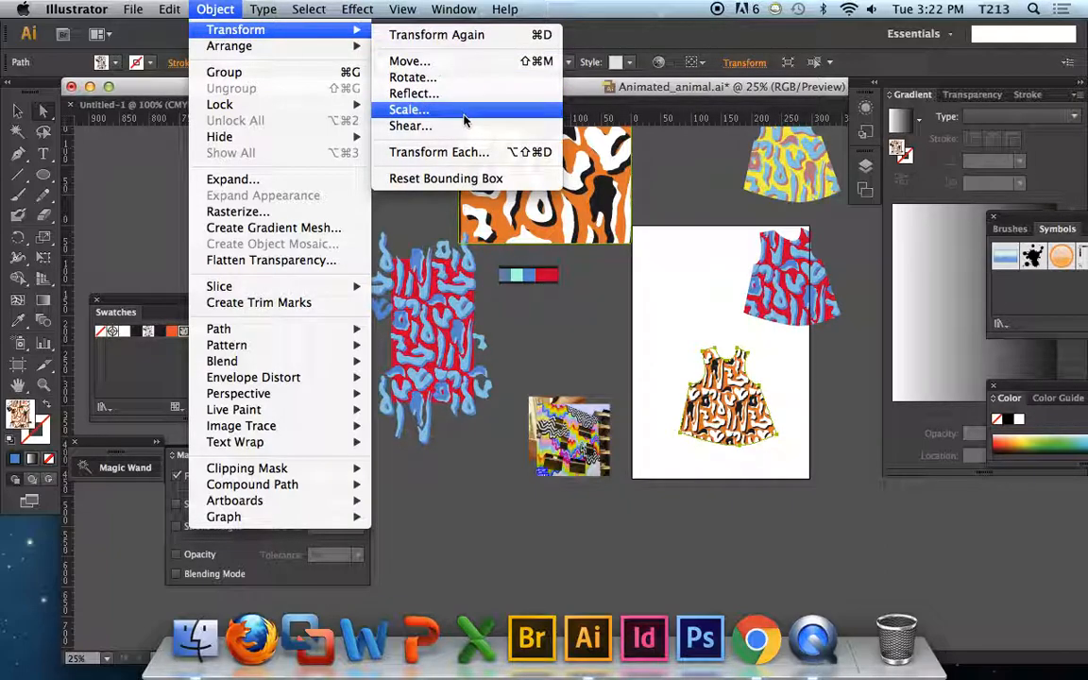
pyautogui.click(704, 260)
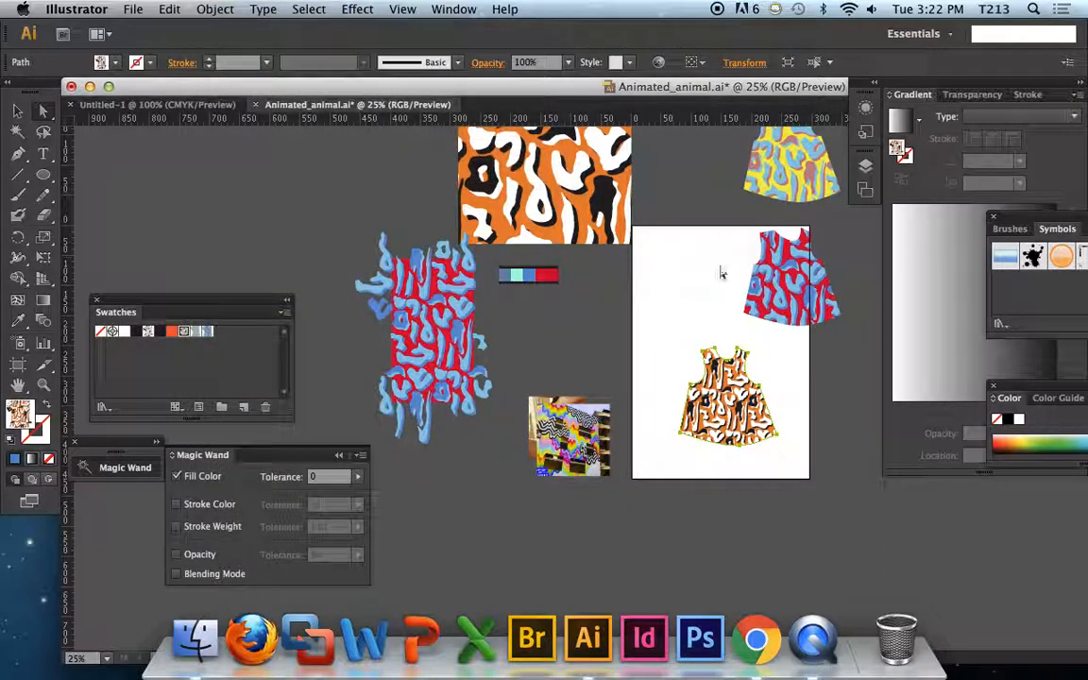
# Step: Move the orange dress slightly left and enlarge only its pattern fill freehand so a few motifs span the garment
pyautogui.moveTo(728, 392); pyautogui.dragTo(704, 401)
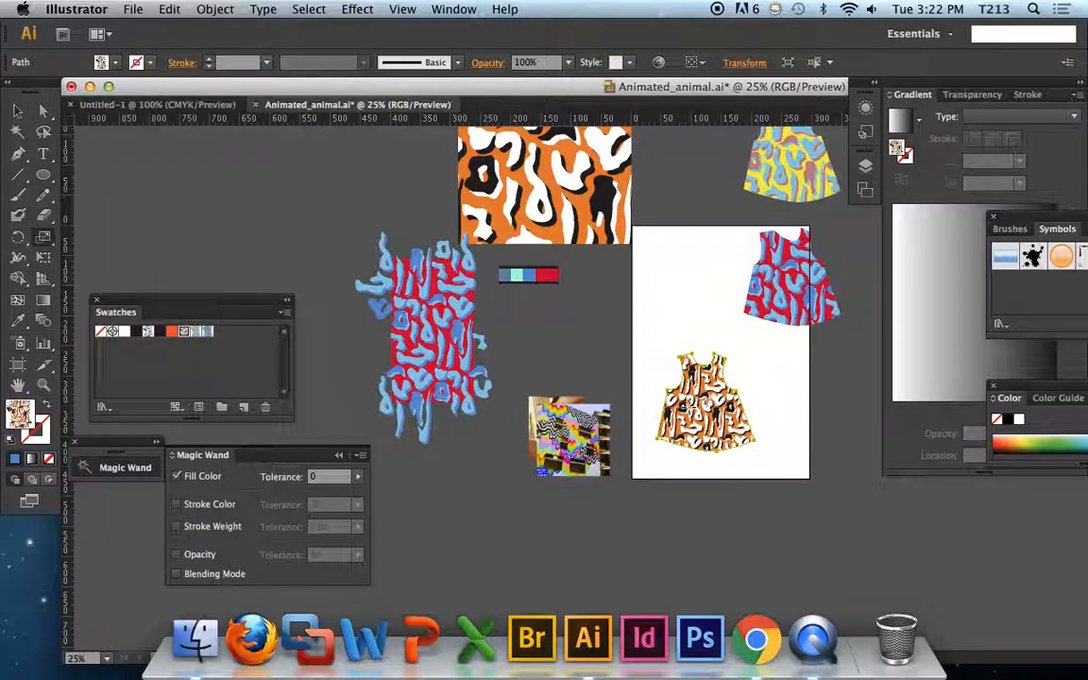
pyautogui.press('s')
pyautogui.moveTo(663, 323); pyautogui.dragTo(712, 310)
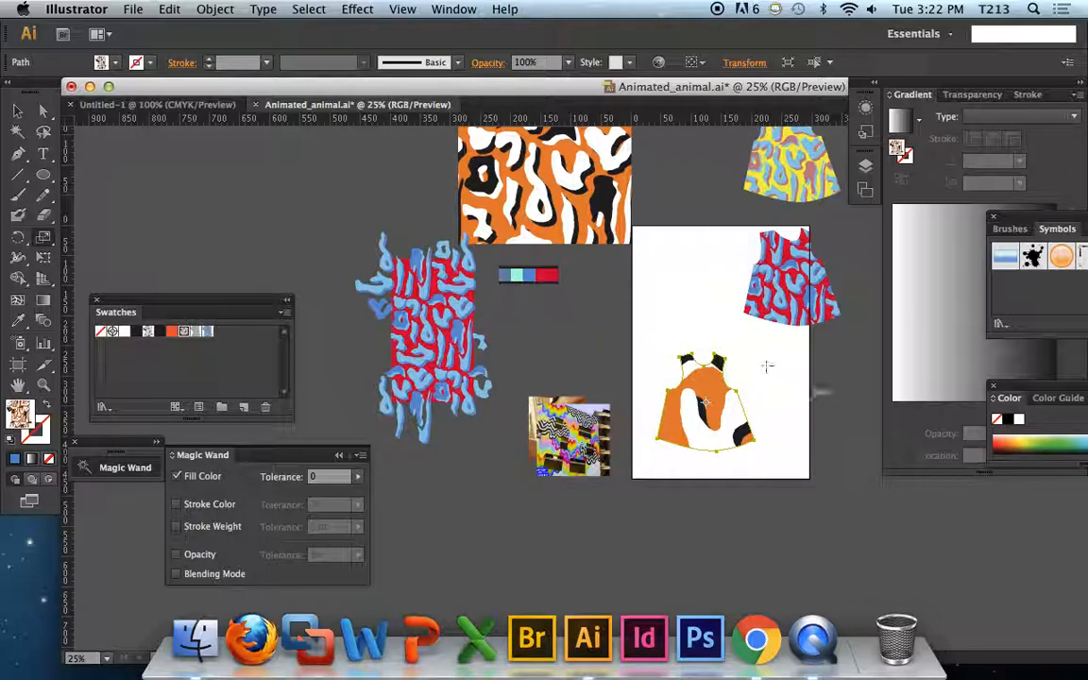
# Step: Select all light blue shapes in the red and blue tile by color and give them a black 1 pt stroke
pyautogui.scroll(4, 631, 368)
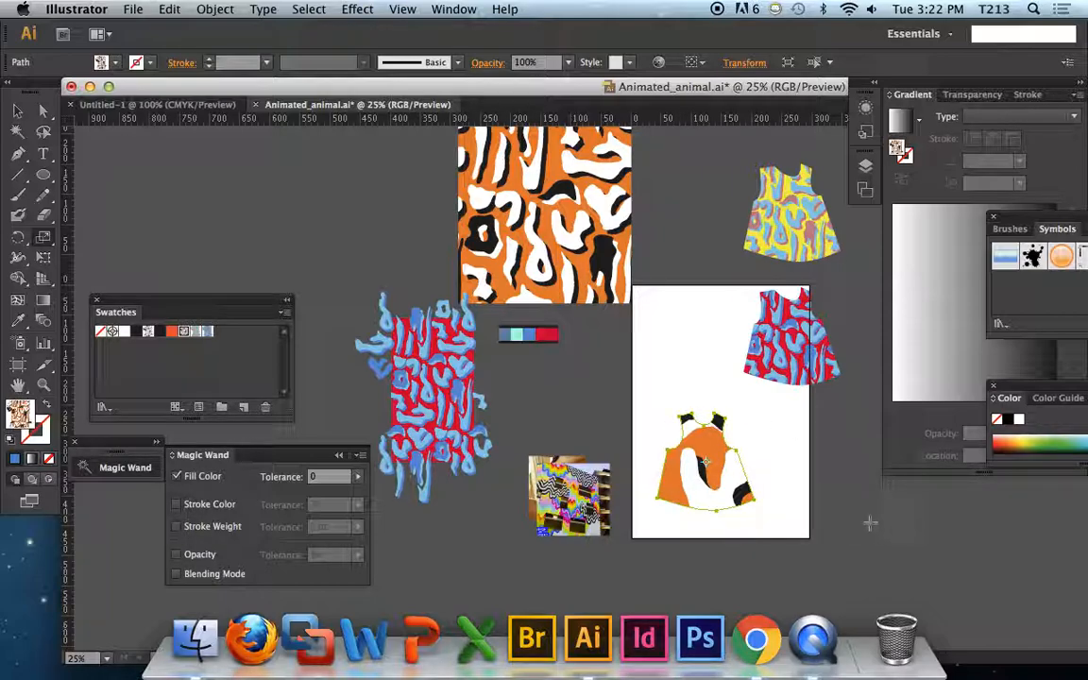
pyautogui.press('a')
pyautogui.click(459, 369)
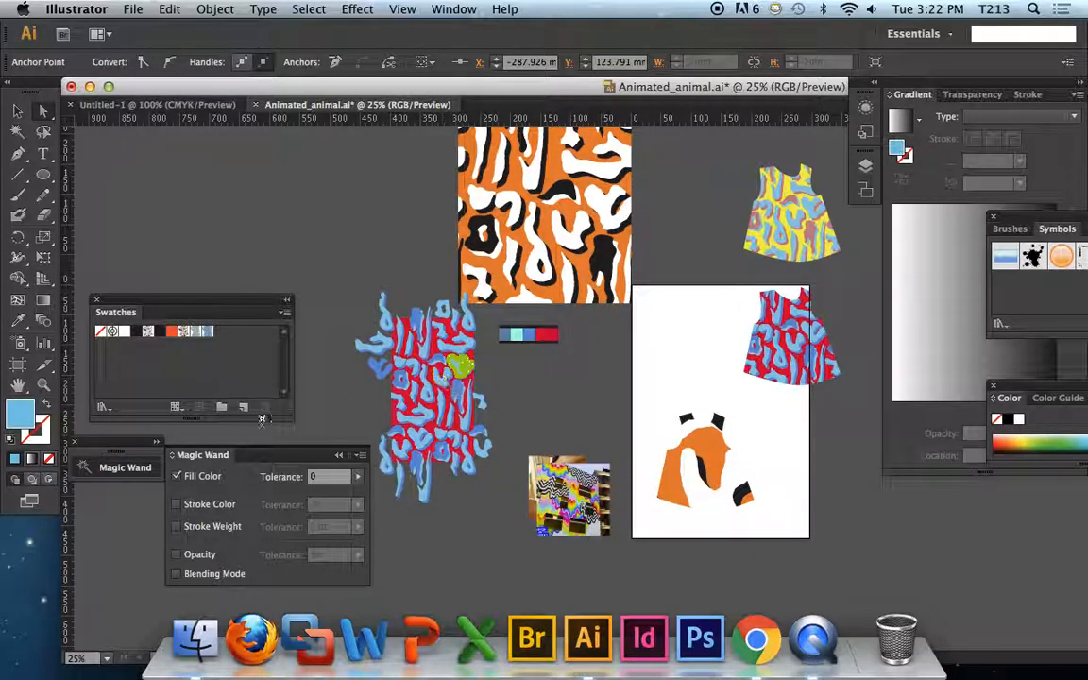
pyautogui.press('y')
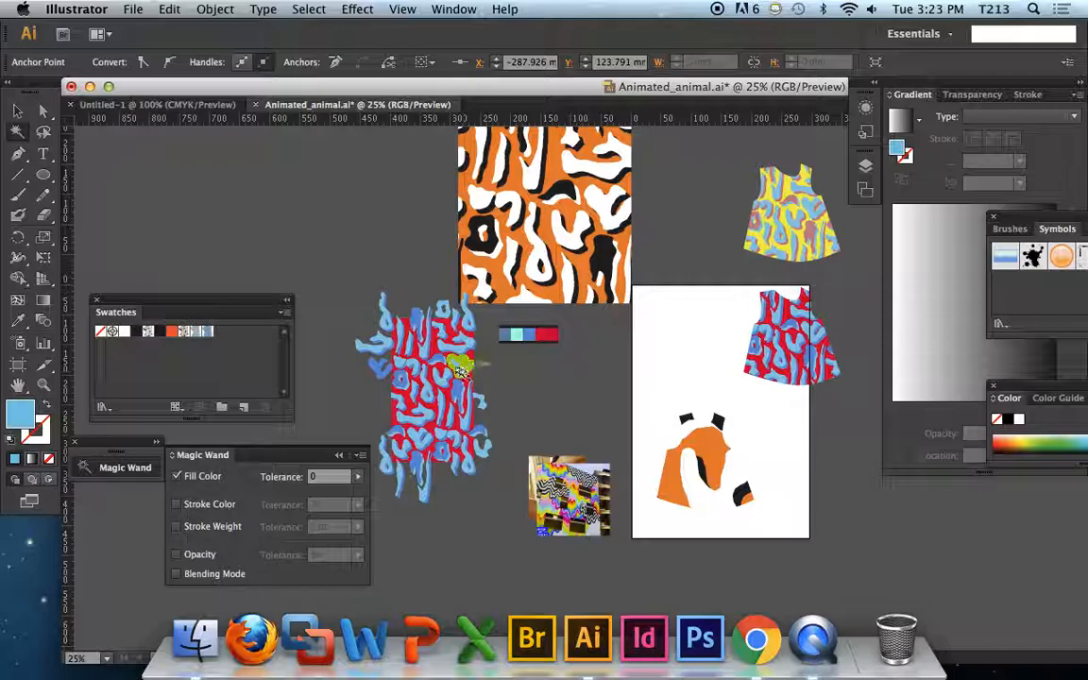
pyautogui.click(458, 364)
pyautogui.click(37, 432)
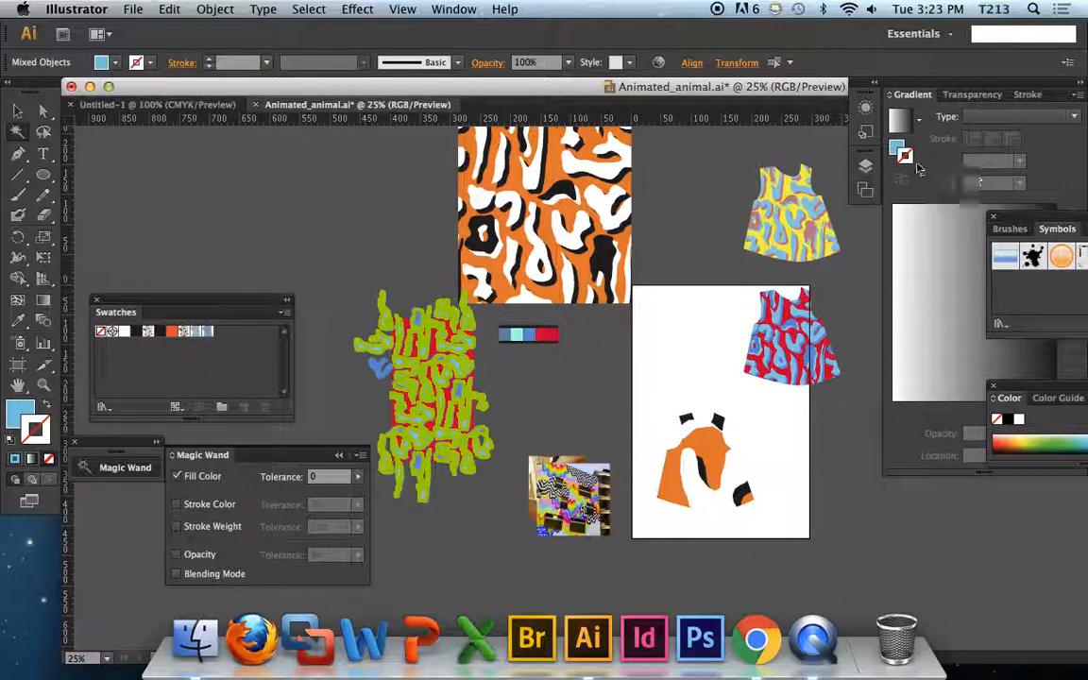
pyautogui.click(135, 331)
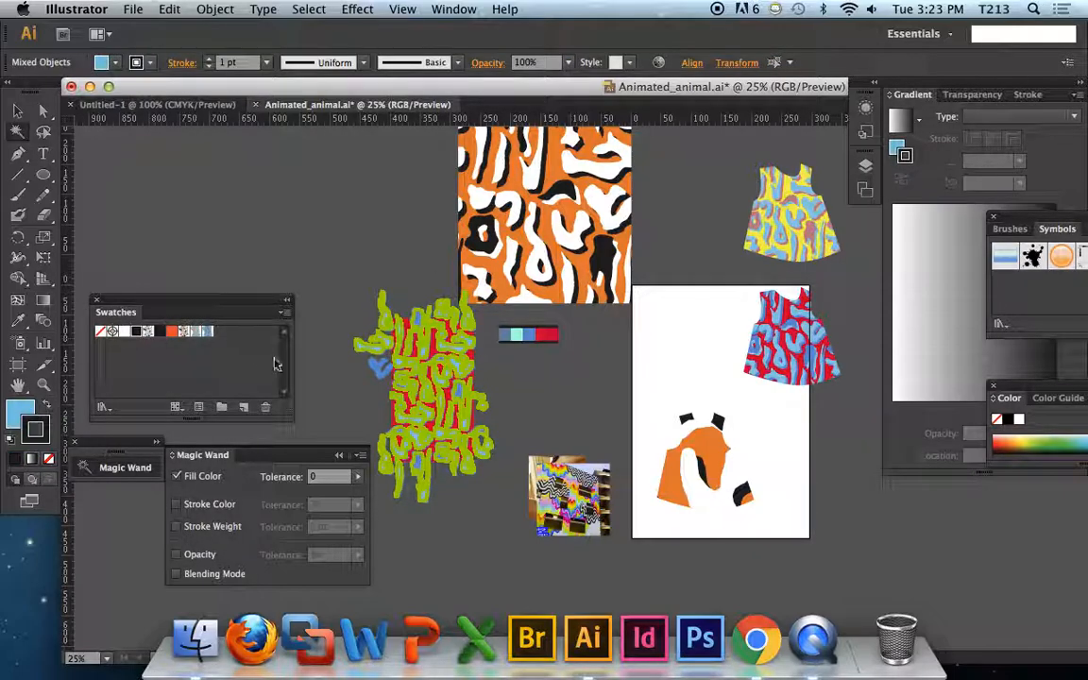
pyautogui.press('z')
pyautogui.press('a')
pyautogui.click(378, 412)
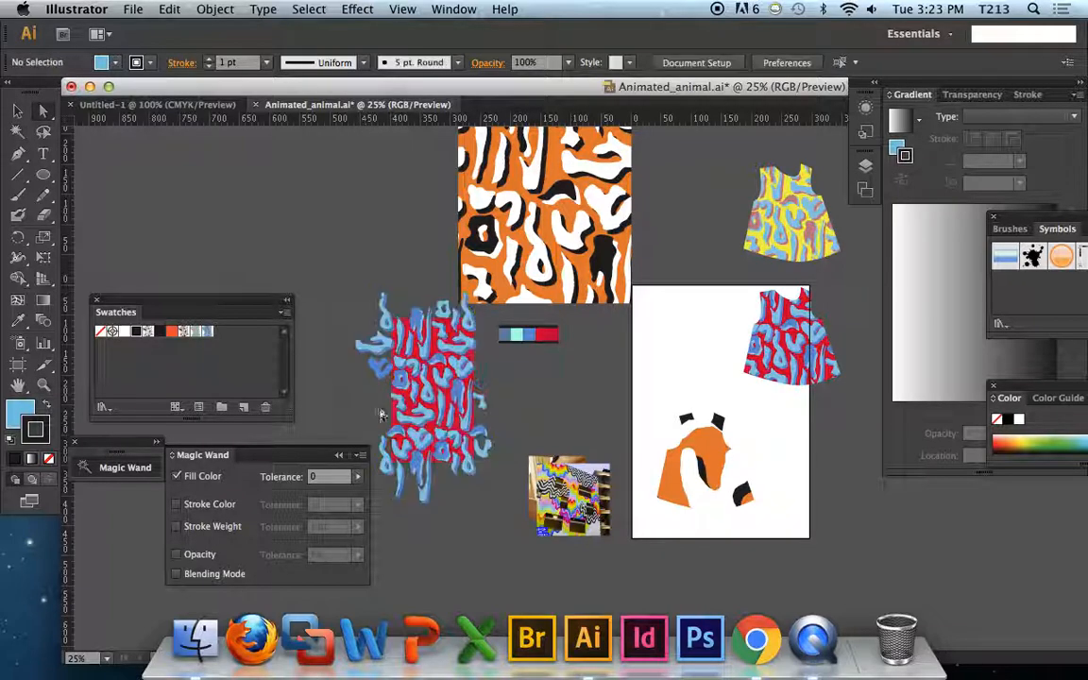
# Step: Move the red and blue pattern tile onto the artboard and deselect it
pyautogui.press('v')
pyautogui.click(452, 407)
pyautogui.moveTo(452, 407); pyautogui.dragTo(667, 380)
pyautogui.press('z')
pyautogui.moveTo(619, 260); pyautogui.dragTo(746, 417)
pyautogui.press('a')
pyautogui.click(532, 484)
pyautogui.press('z')
pyautogui.moveTo(735, 484); pyautogui.dragTo(621, 425)
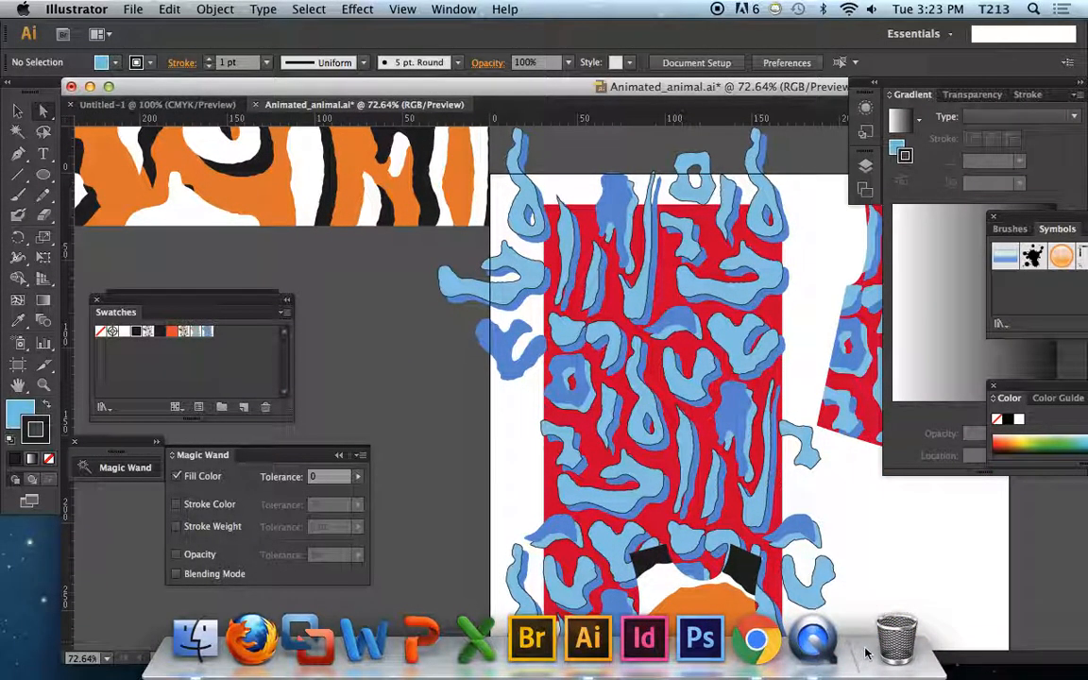
# Step: Set the Magic Wand to match only Stroke Color with a tolerance of 0 instead of Fill Color
pyautogui.click(18, 130)
pyautogui.doubleClick(17, 131)
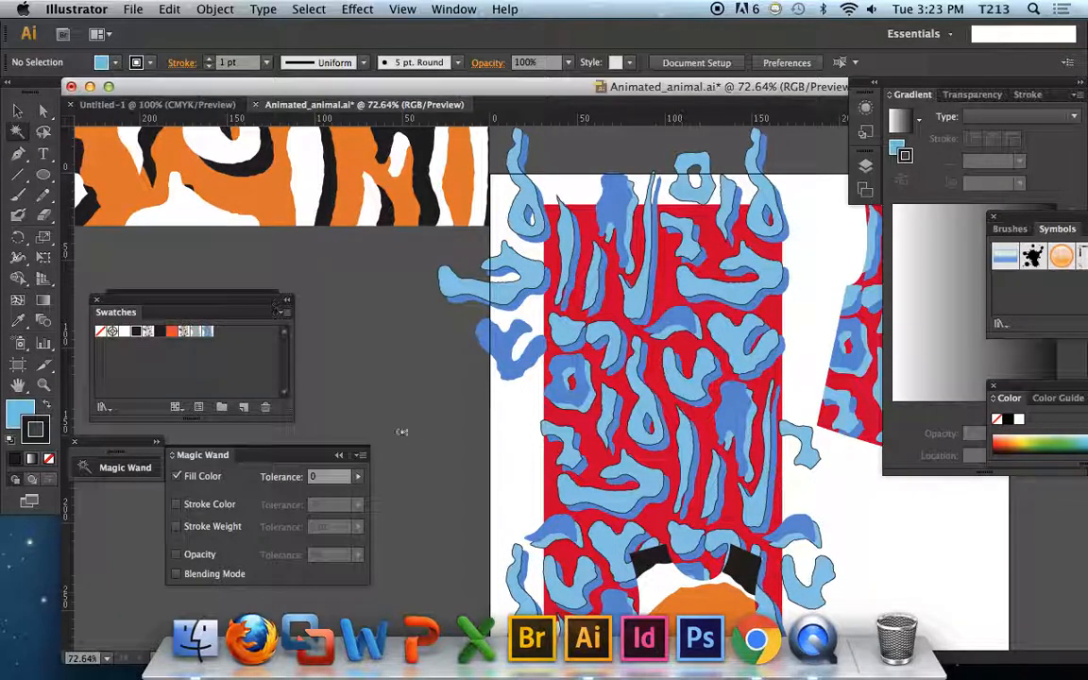
pyautogui.click(192, 479)
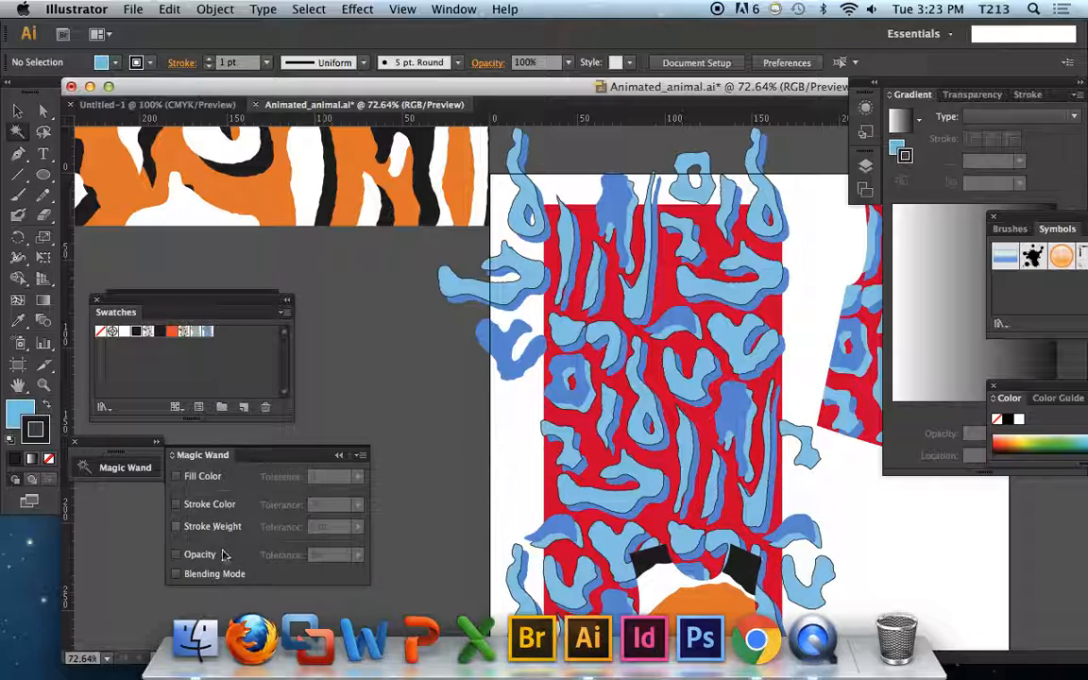
pyautogui.click(192, 508)
pyautogui.click(358, 506)
pyautogui.moveTo(359, 518); pyautogui.dragTo(240, 525)
# Step: Select all black-outlined shapes in the tile by stroke color and recolor their strokes yellow
pyautogui.click(548, 433)
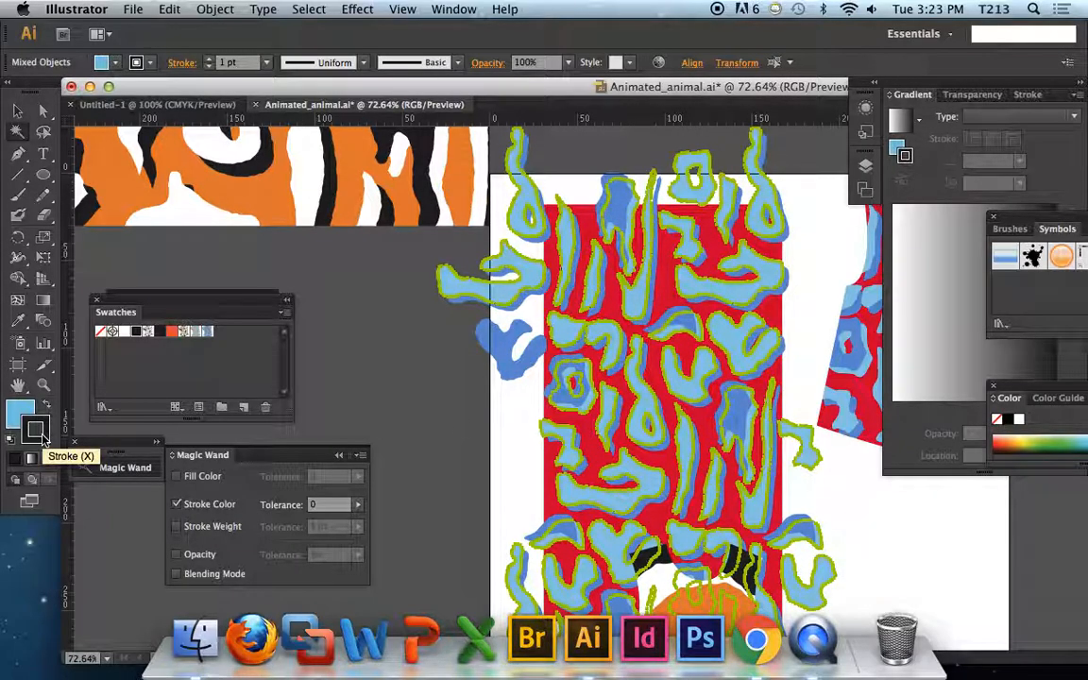
pyautogui.click(35, 430)
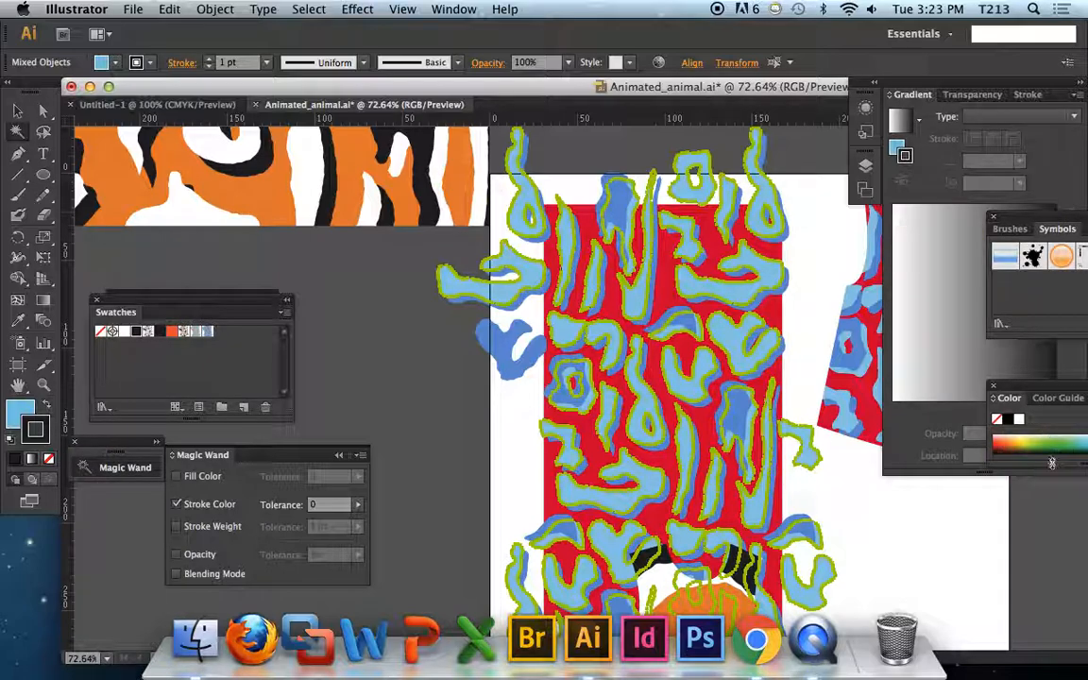
pyautogui.click(813, 284)
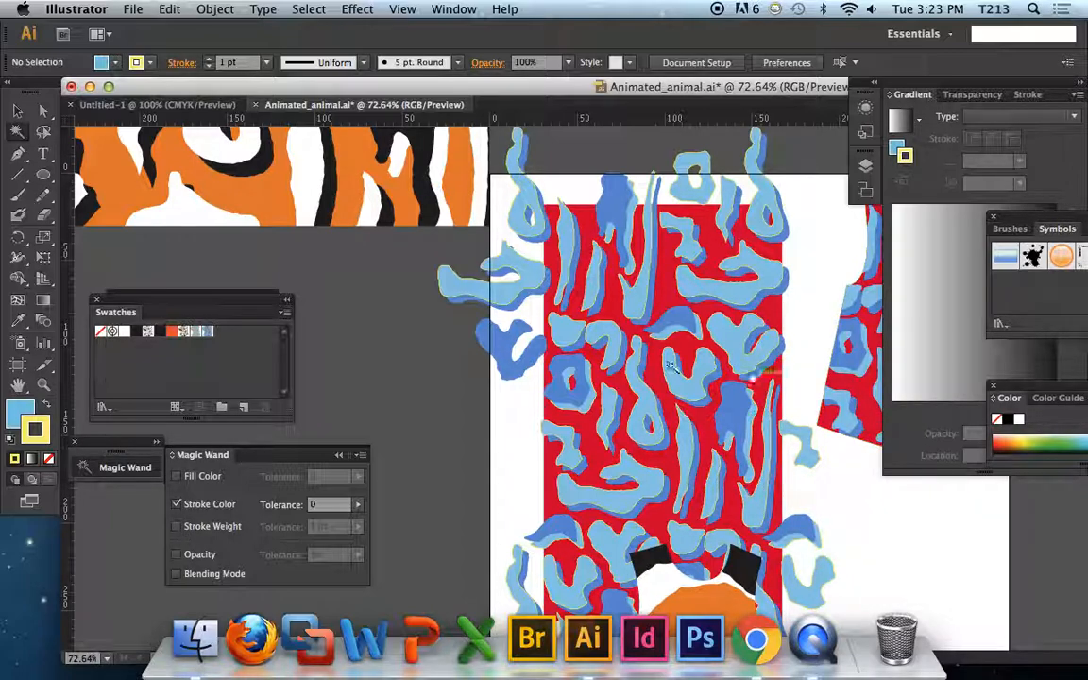
# Step: Set the Magic Wand to match both Fill Color and Stroke Color, select the yellow-outlined light blue shapes and deselect them
pyautogui.click(176, 478)
pyautogui.click(176, 506)
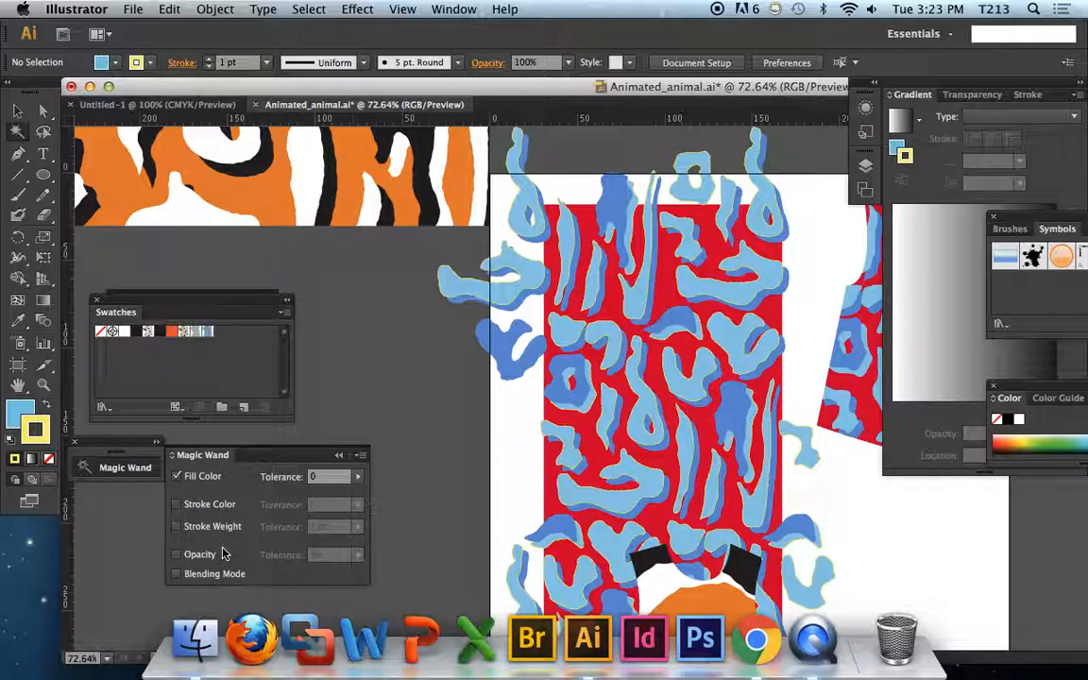
pyautogui.click(177, 508)
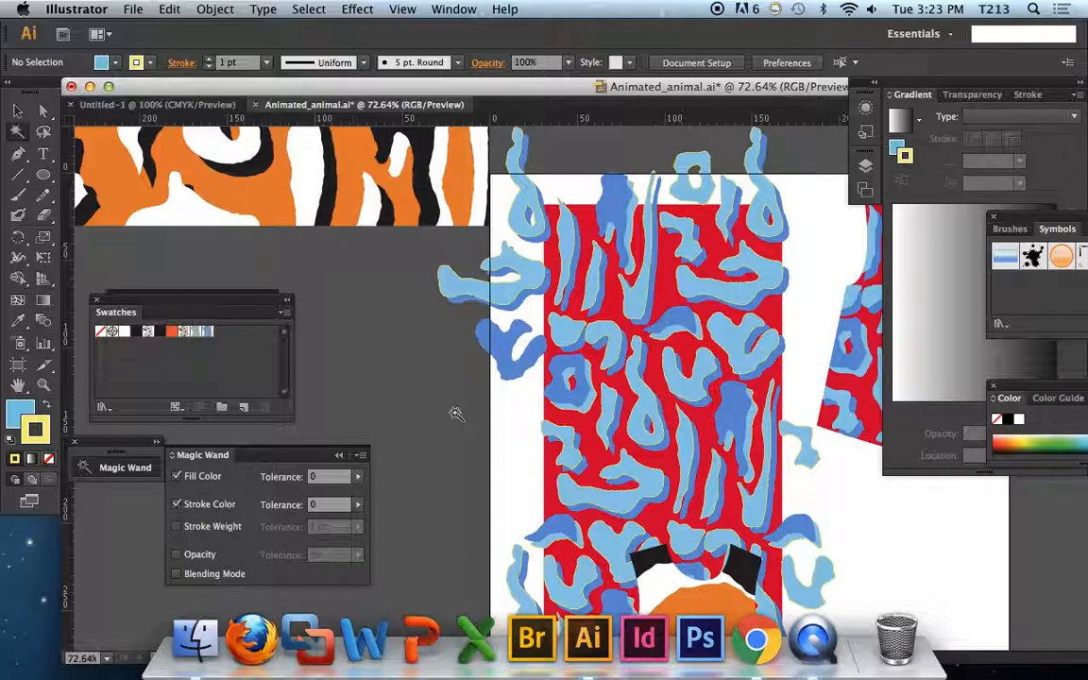
pyautogui.click(609, 416)
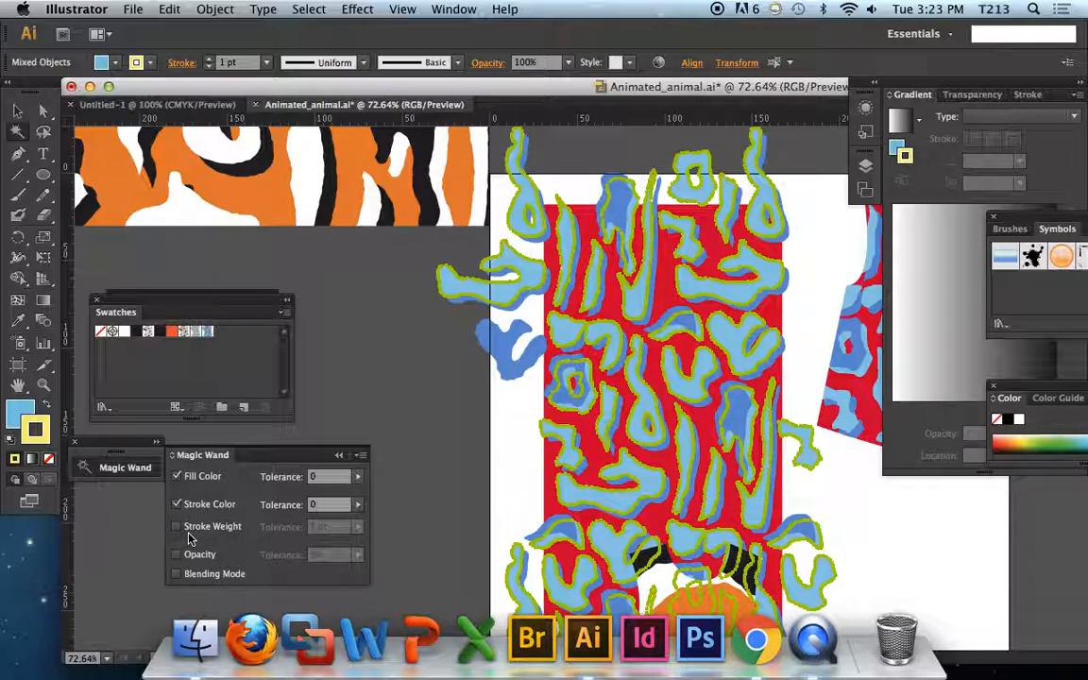
pyautogui.click(391, 399)
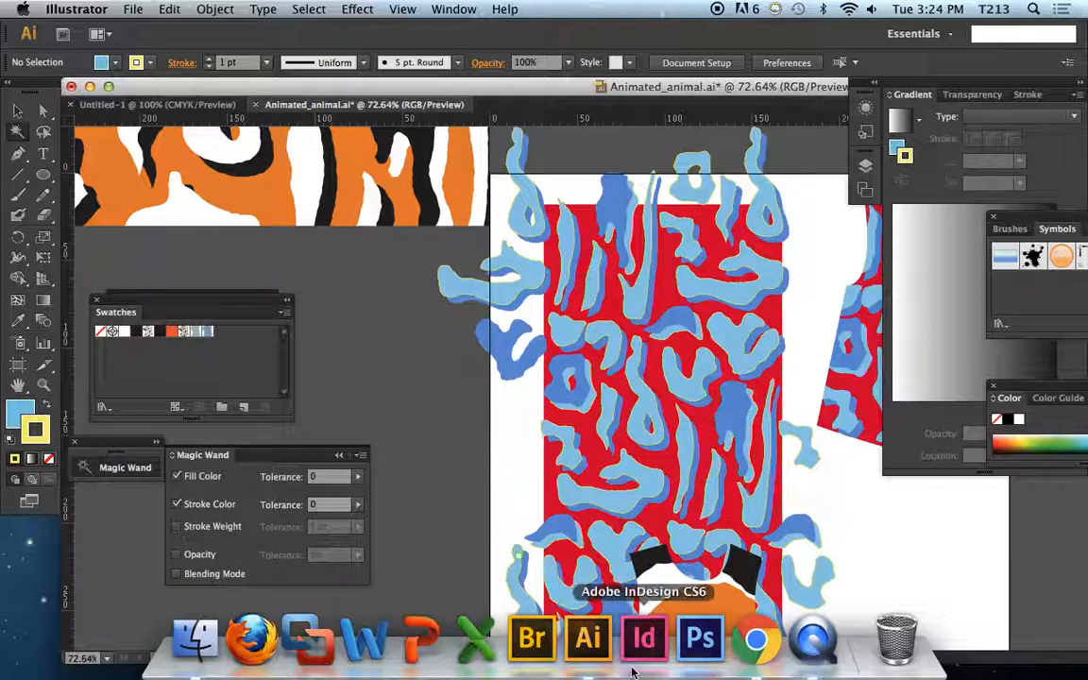
pyautogui.click(813, 639)
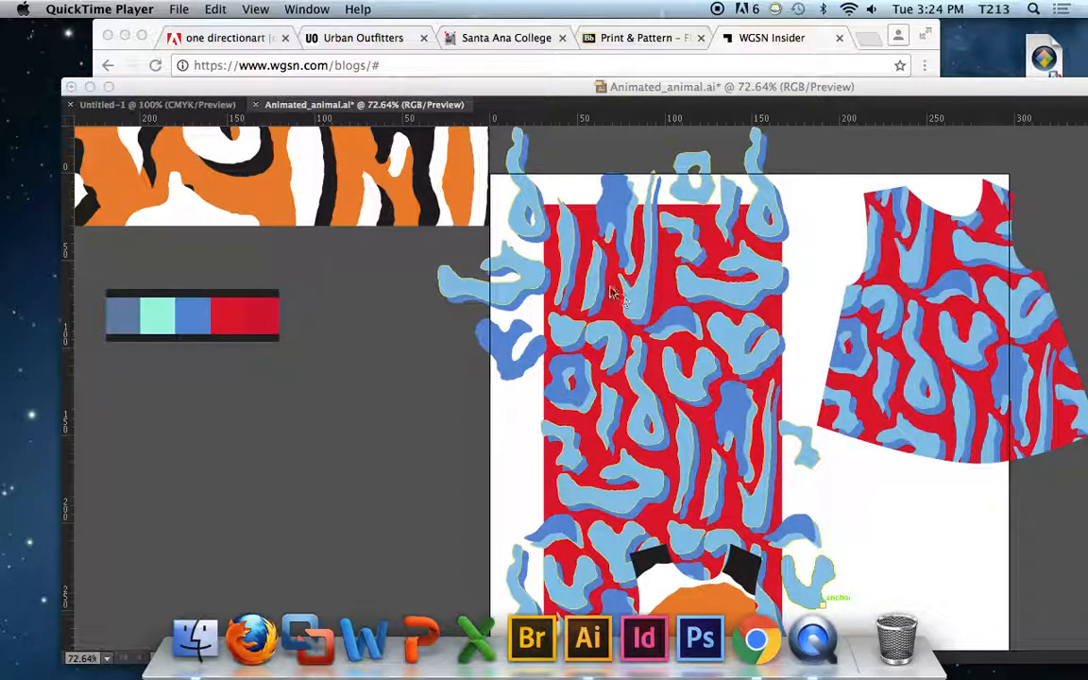